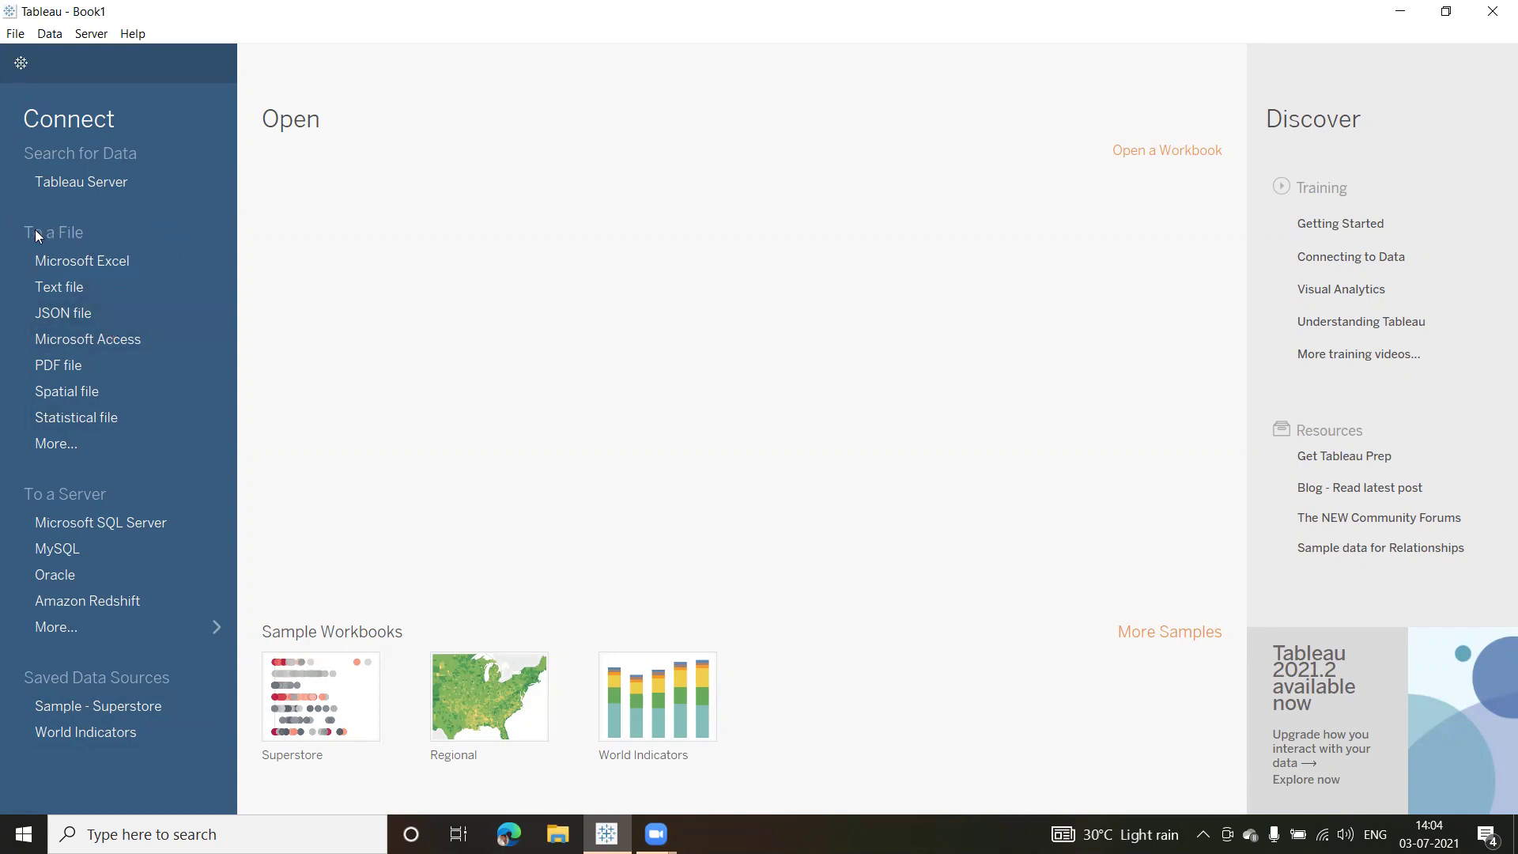
Start a Microsoft Excel file connection and browse to the My Tableau Repository folder in Documents
left_click(90, 260)
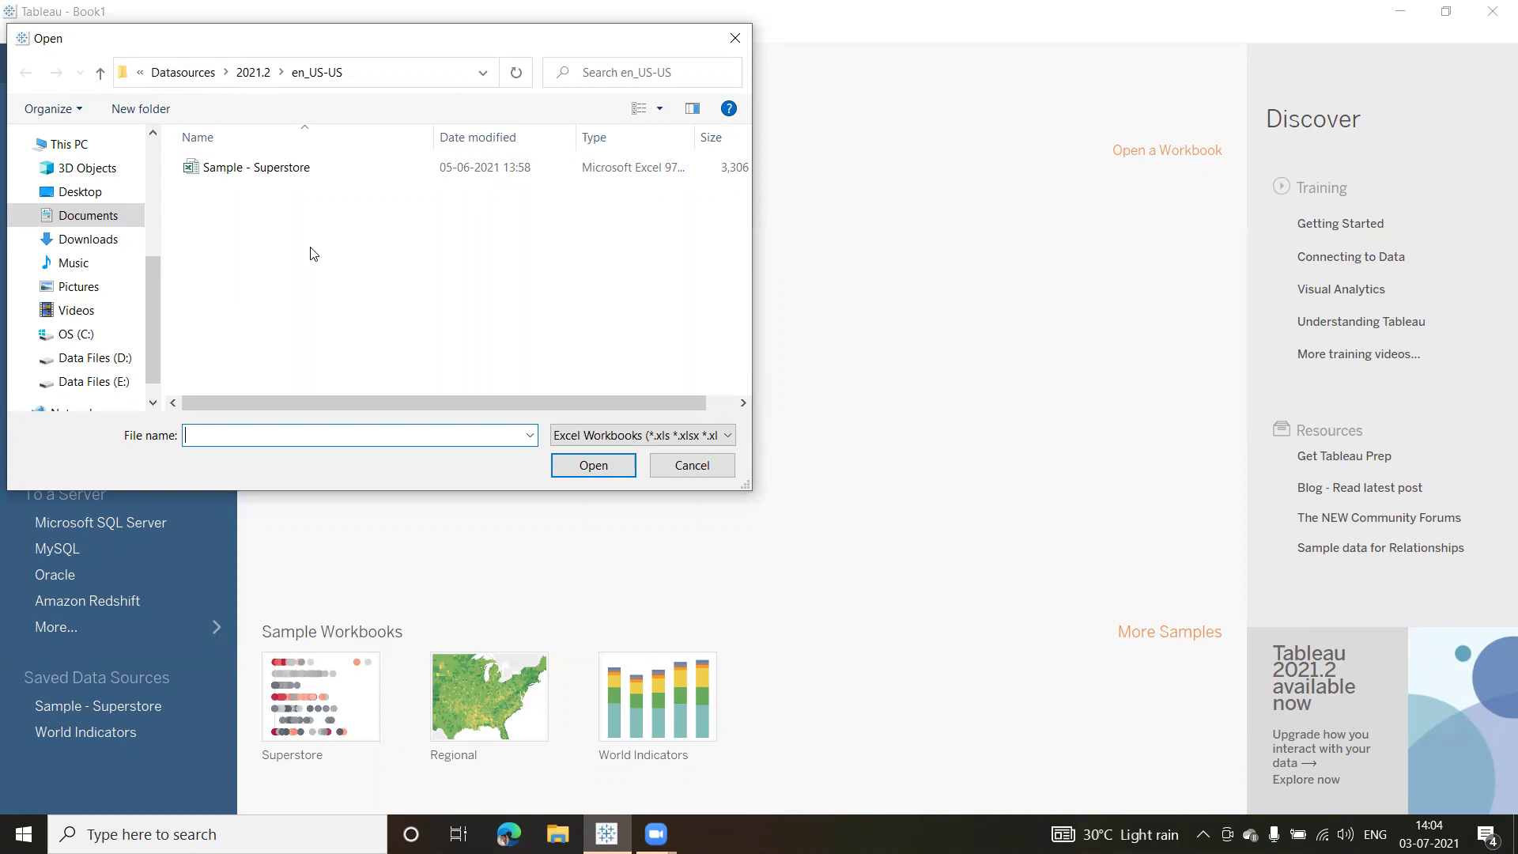
left_click(89, 219)
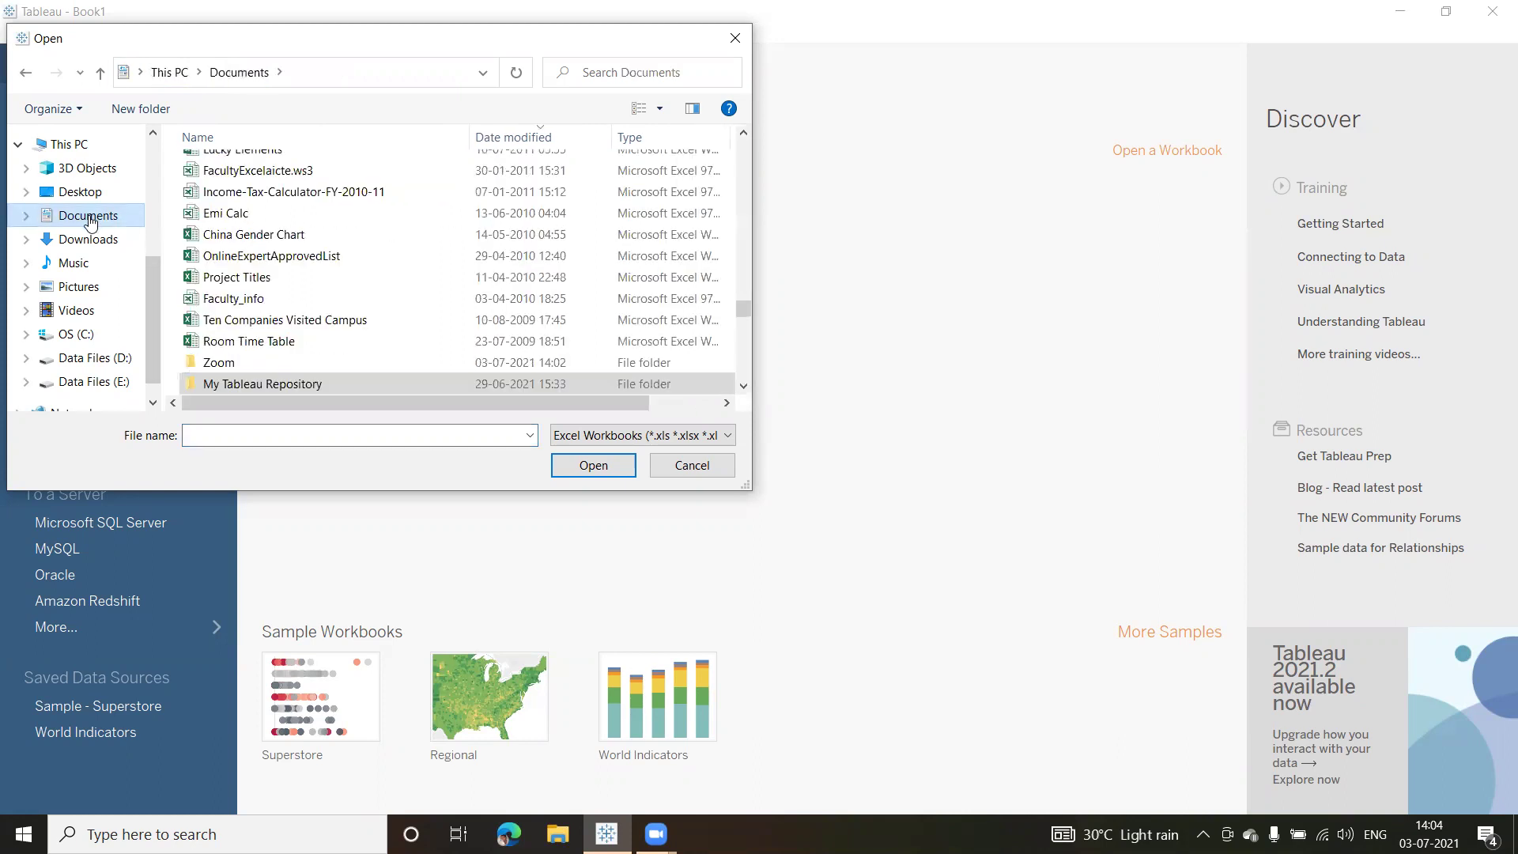
left_click(292, 136)
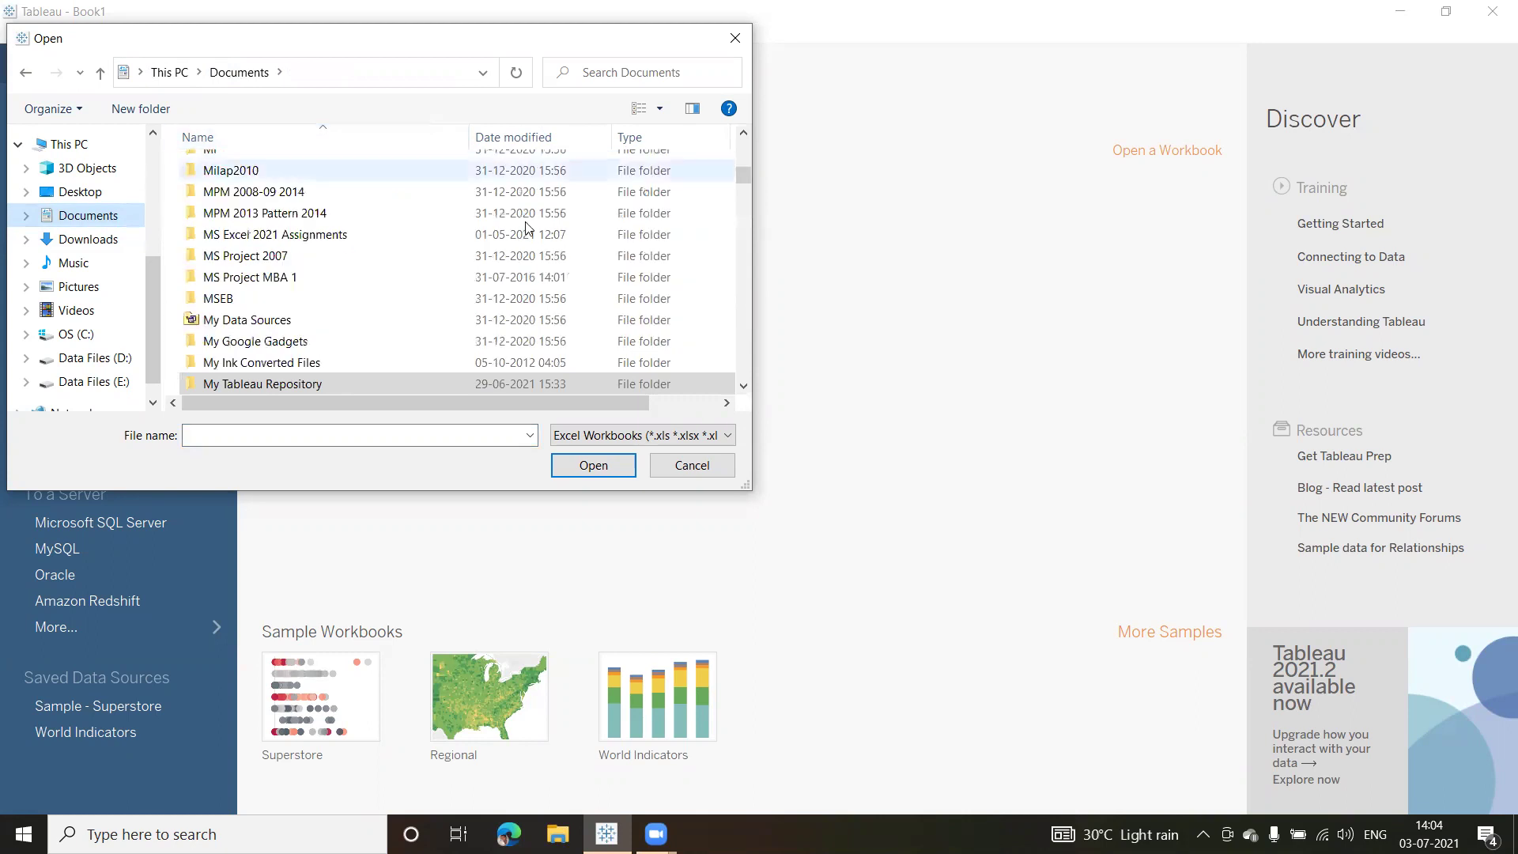
left_click(743, 386)
left_click(744, 387)
left_click(743, 387)
left_click(743, 387)
left_click(744, 387)
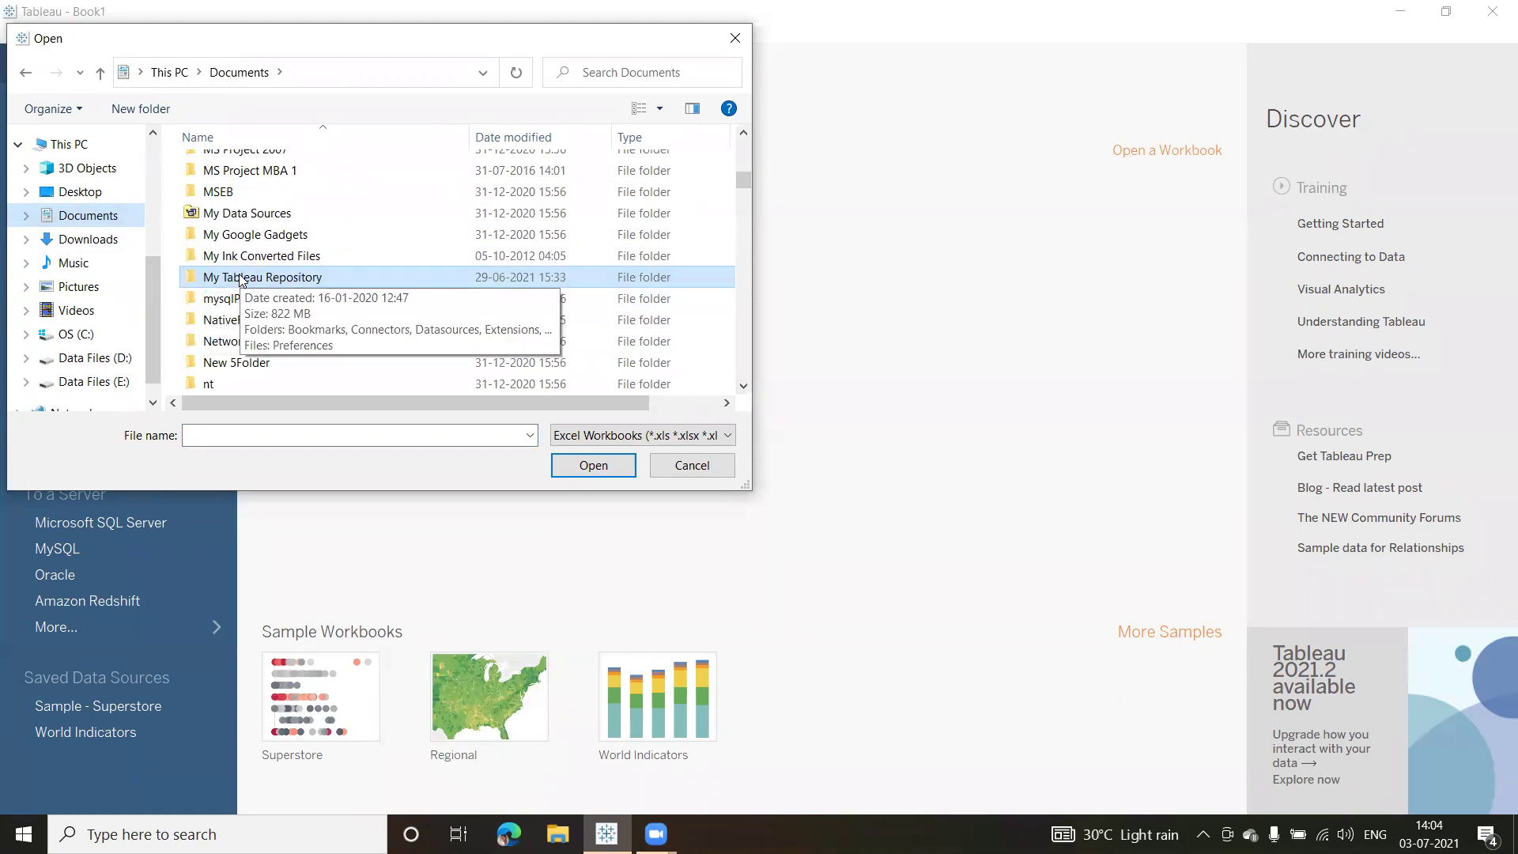
double_click(191, 277)
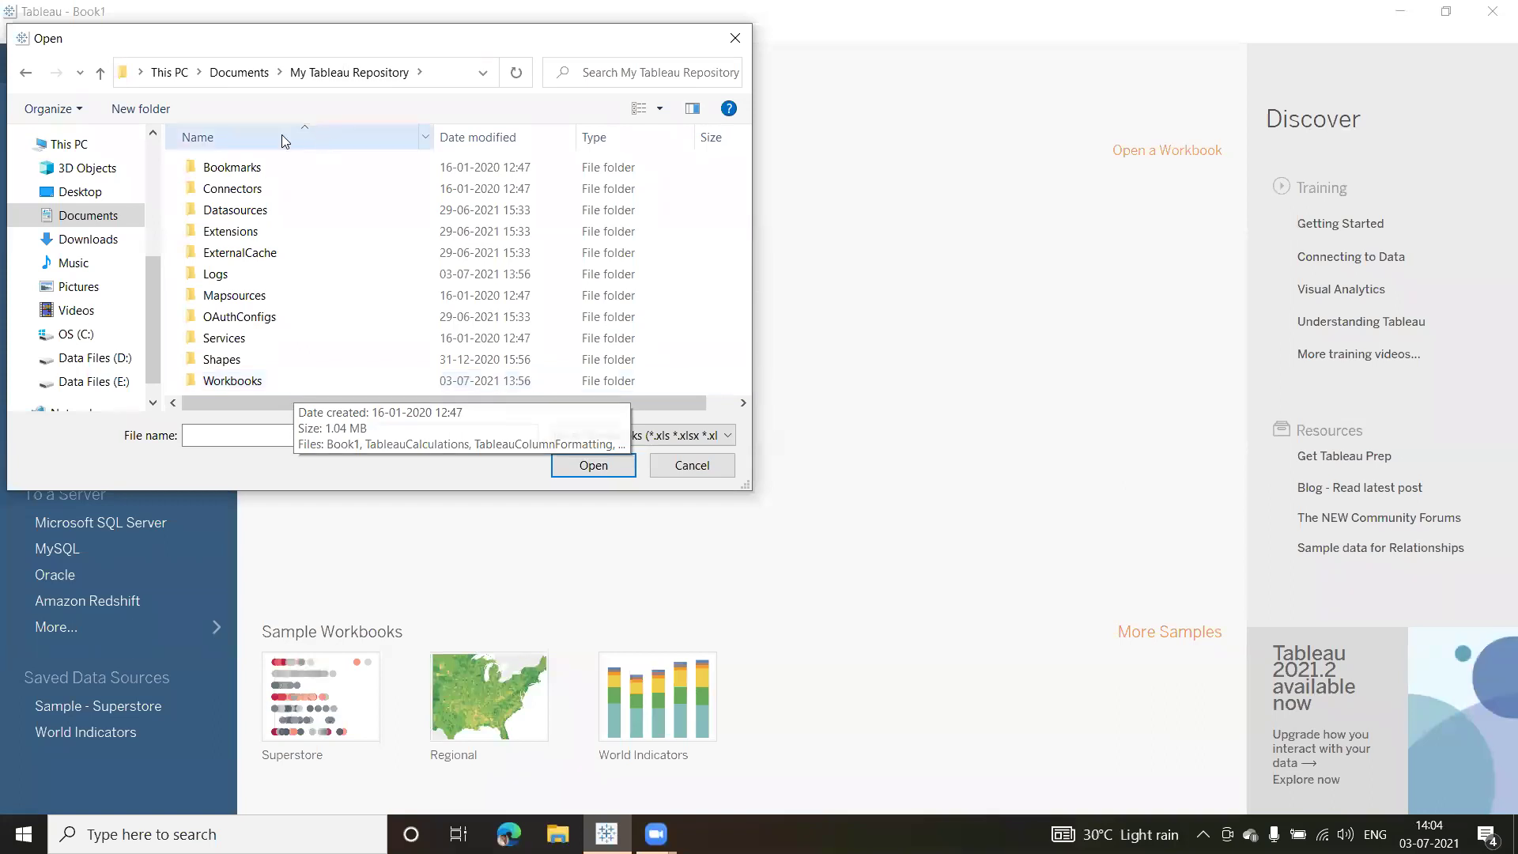
Connect to the Sample - Superstore workbook from the Datasources folder, under 2021.2 and en_US-US
double_click(192, 210)
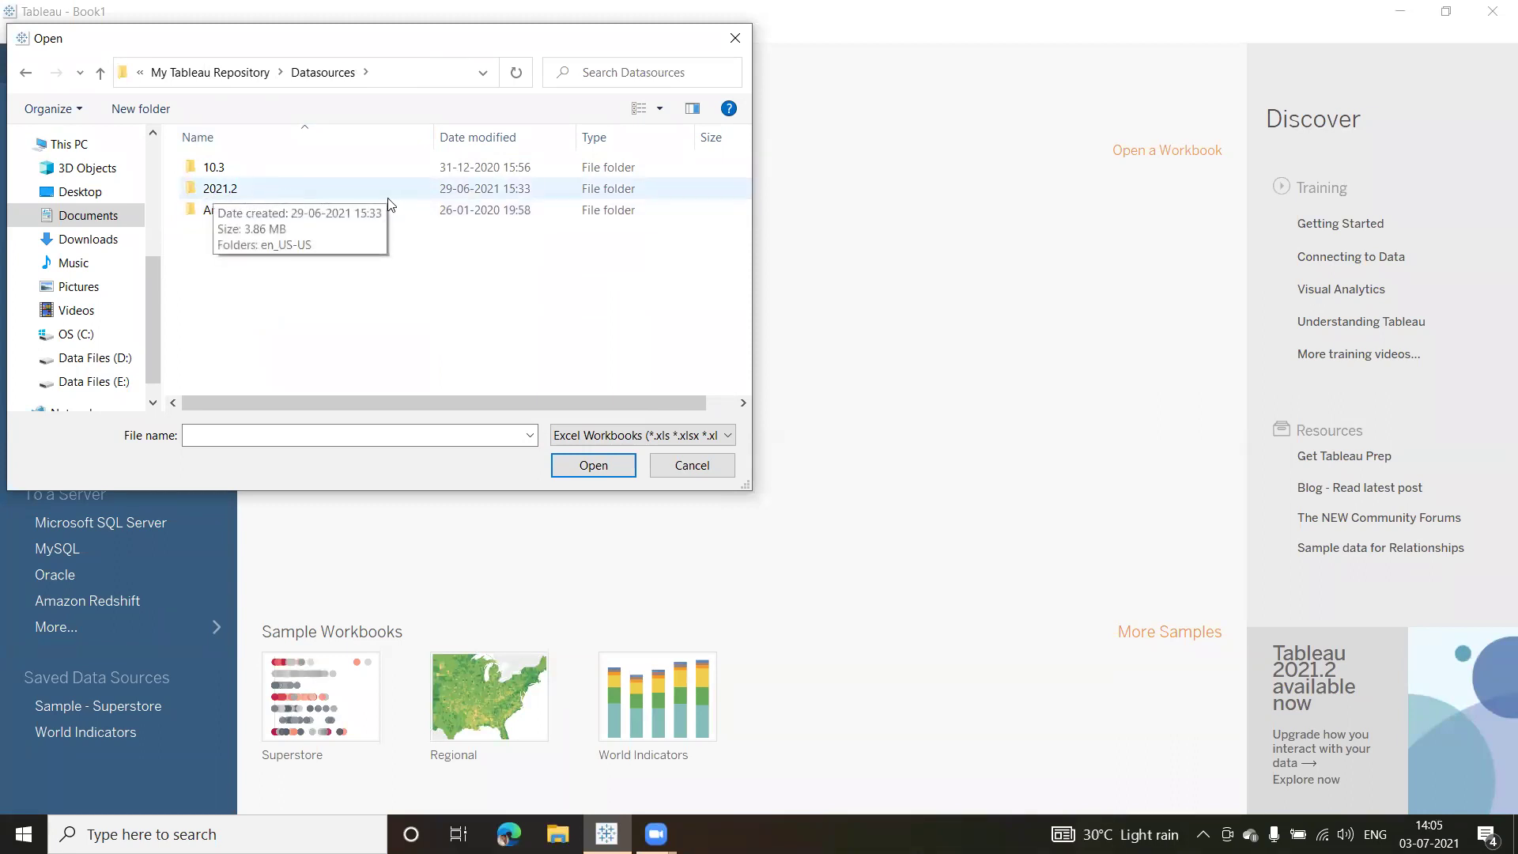
double_click(193, 190)
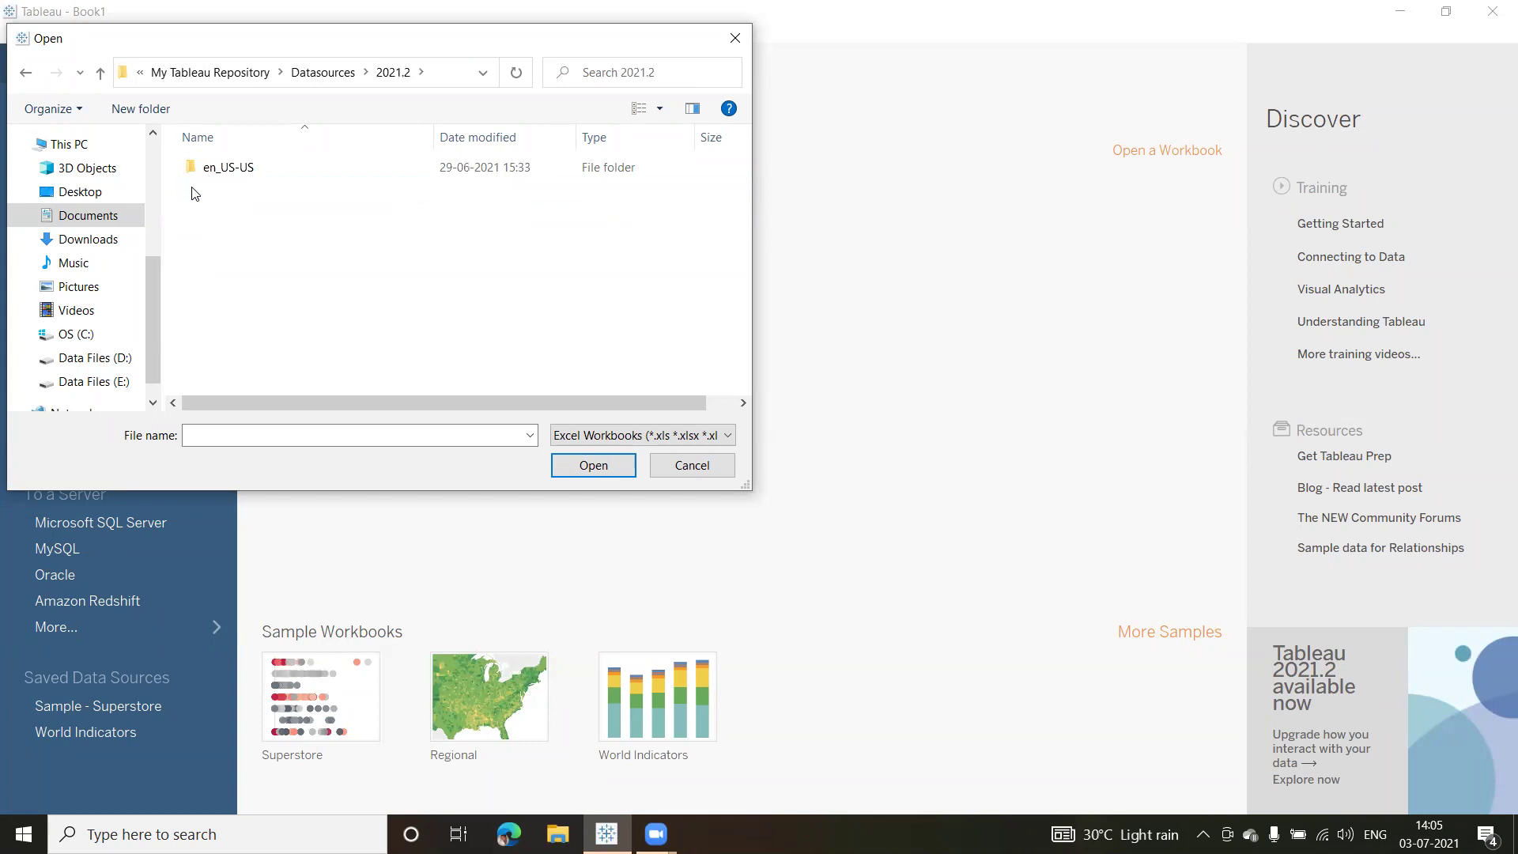
double_click(228, 168)
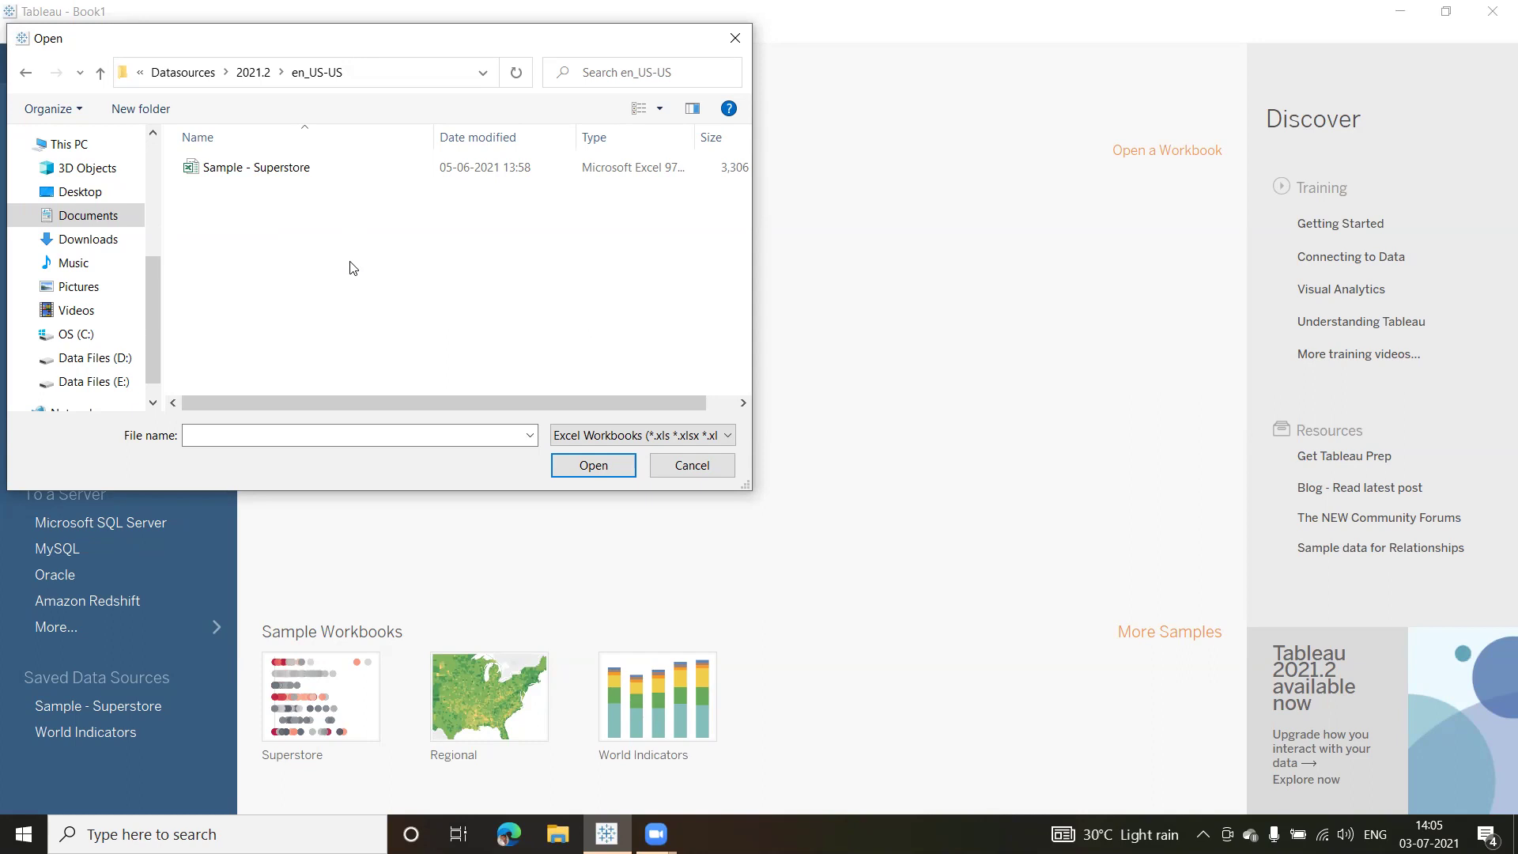
left_click(196, 168)
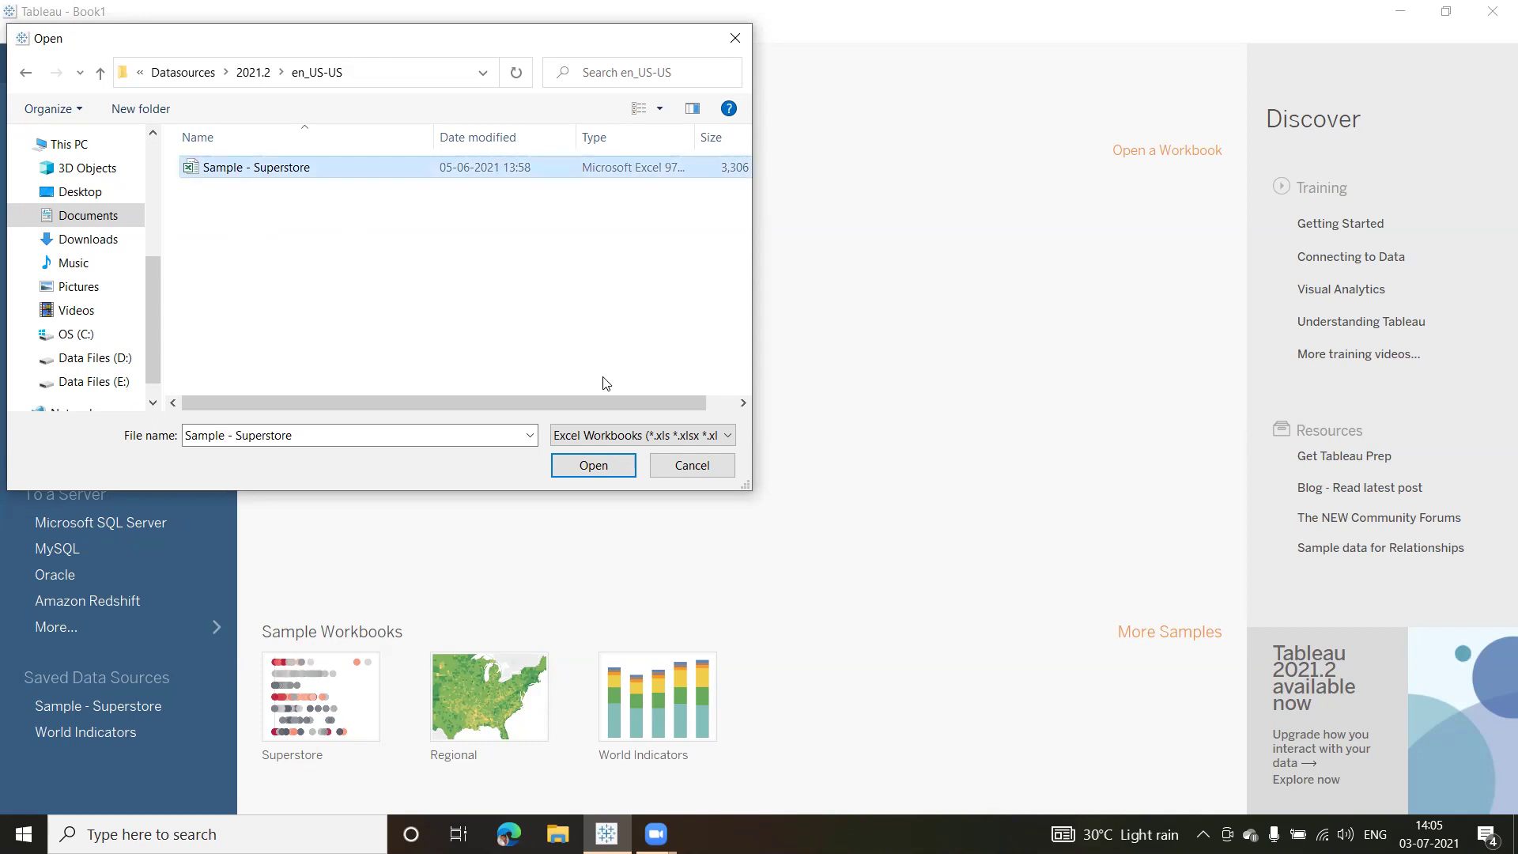
left_click(594, 466)
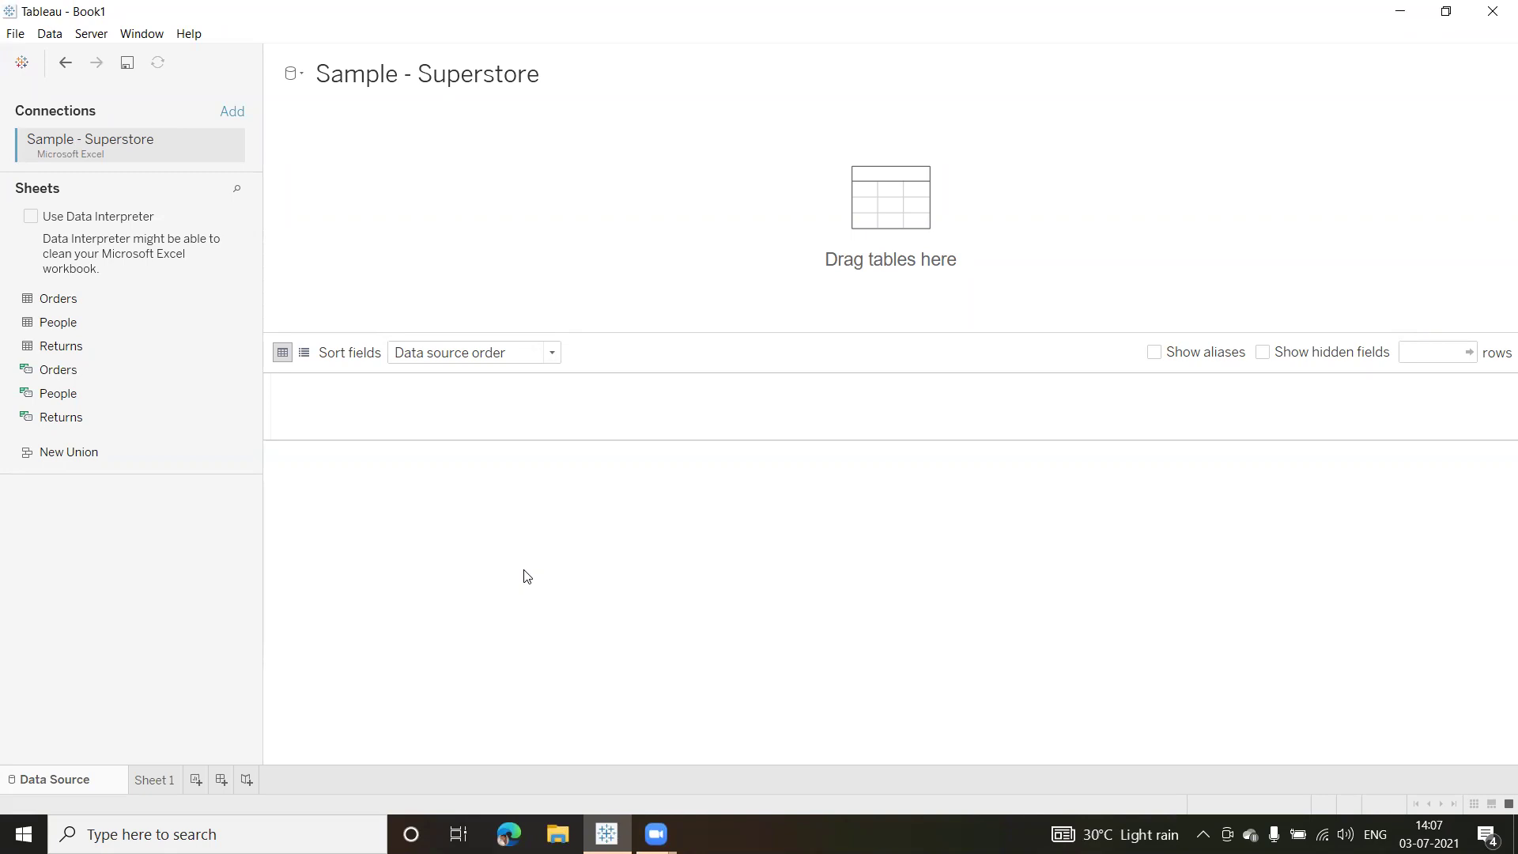
Add the Orders table to the data source and open the Sheet 1 worksheet
left_click(60, 300)
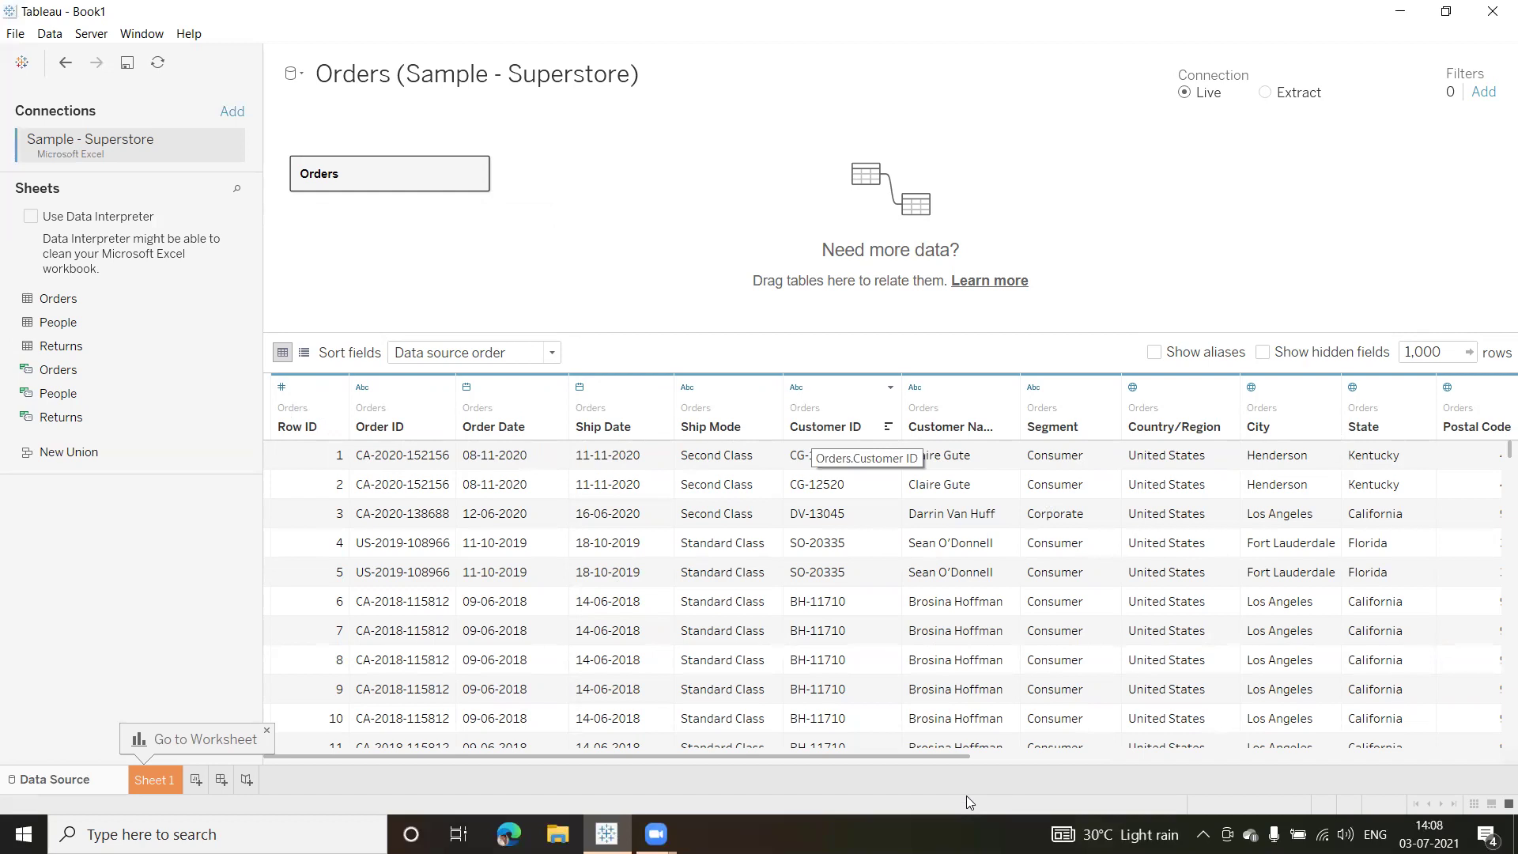
left_click_drag(940, 758, 1286, 769)
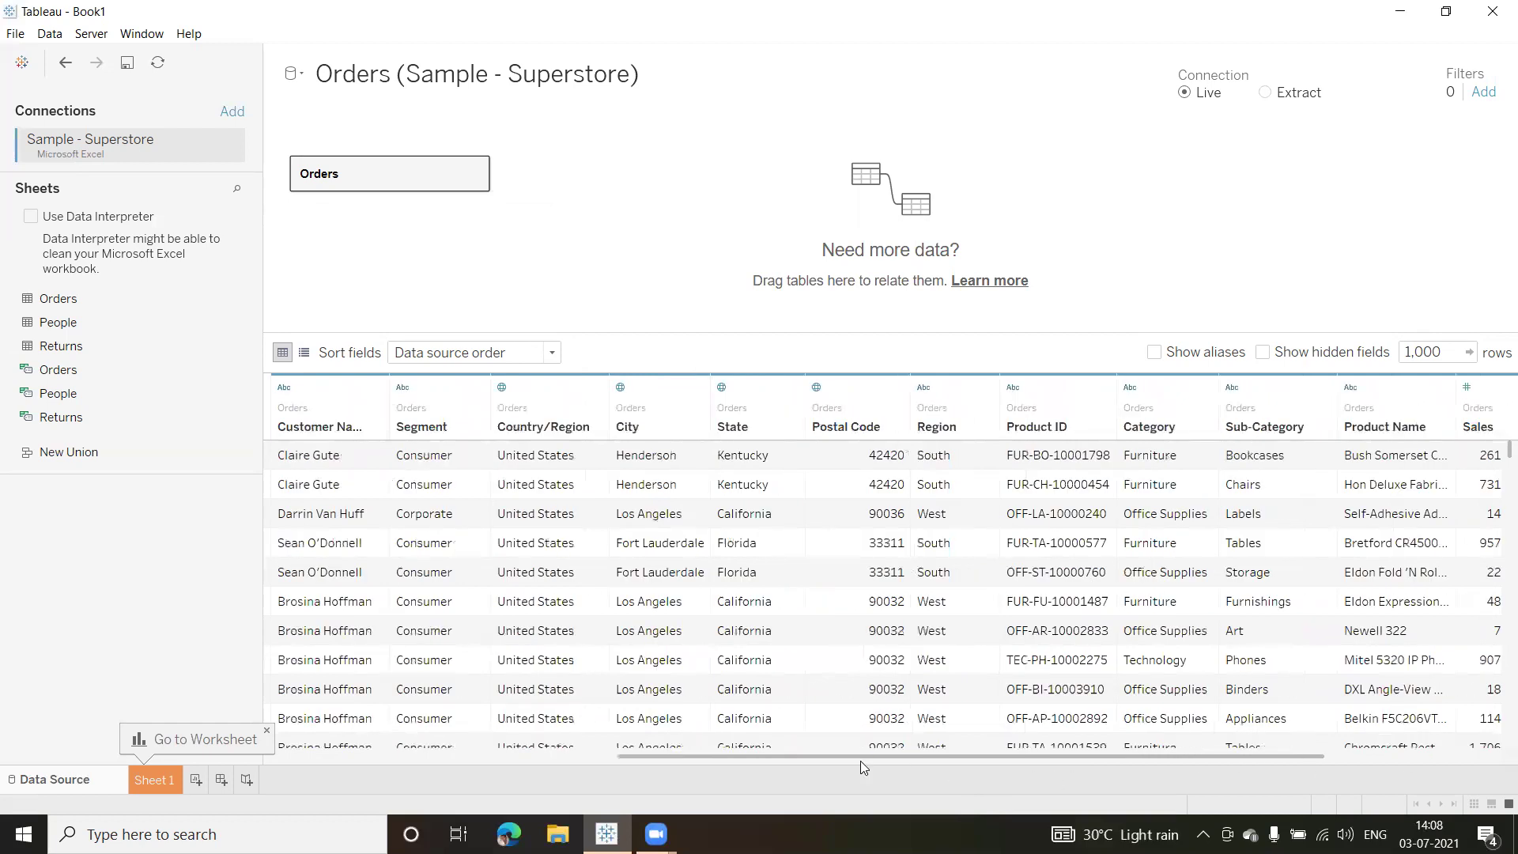
left_click_drag(860, 761, 855, 760)
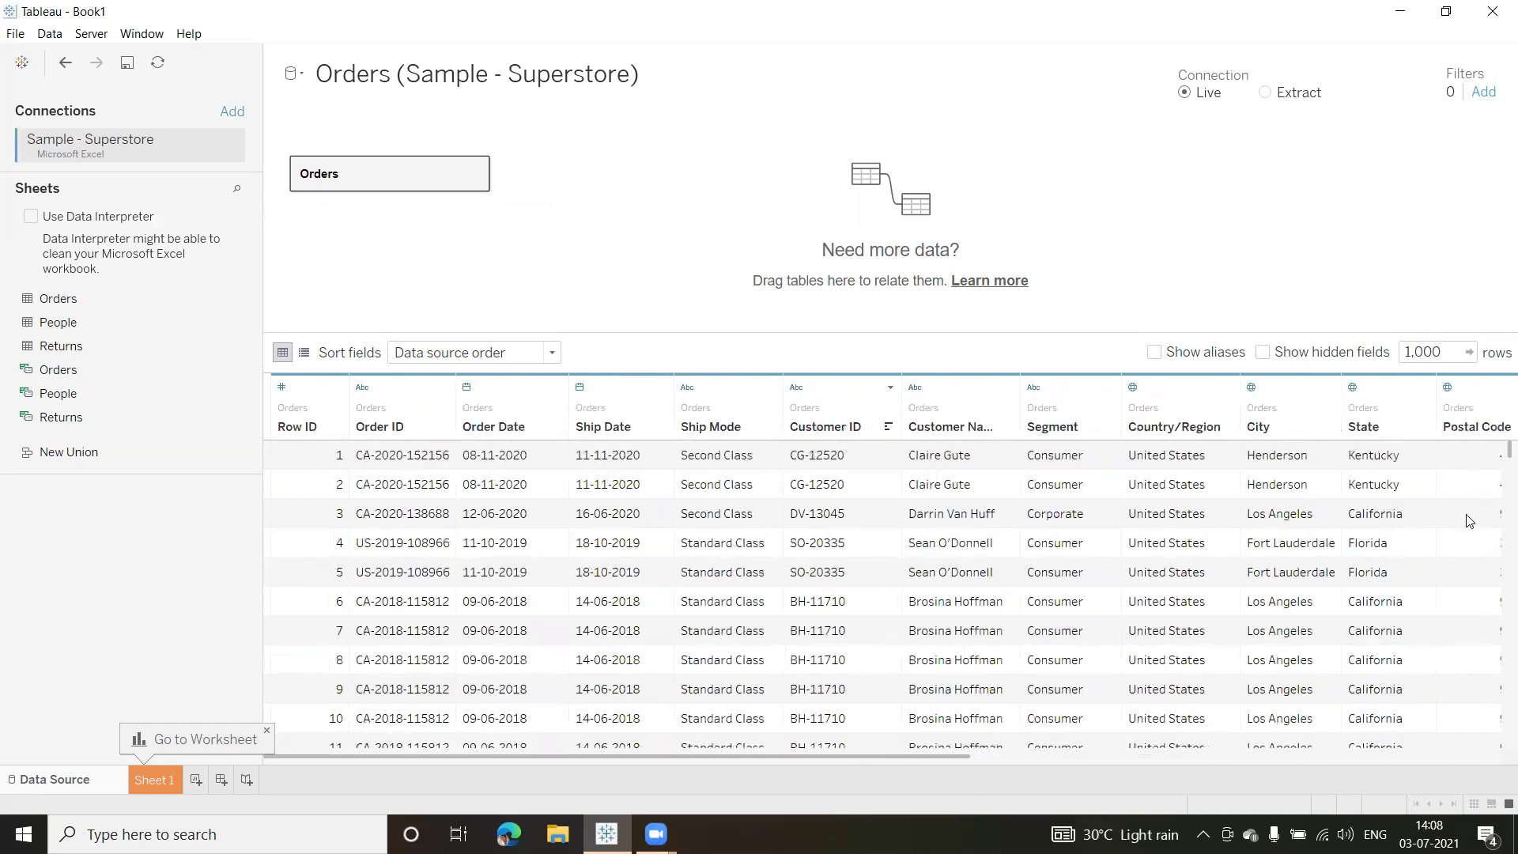
mouse_move(1497, 457)
left_mouse_down()
mouse_move(1497, 625)
mouse_move(1497, 450)
left_mouse_up()
left_click(1471, 359)
left_click(152, 778)
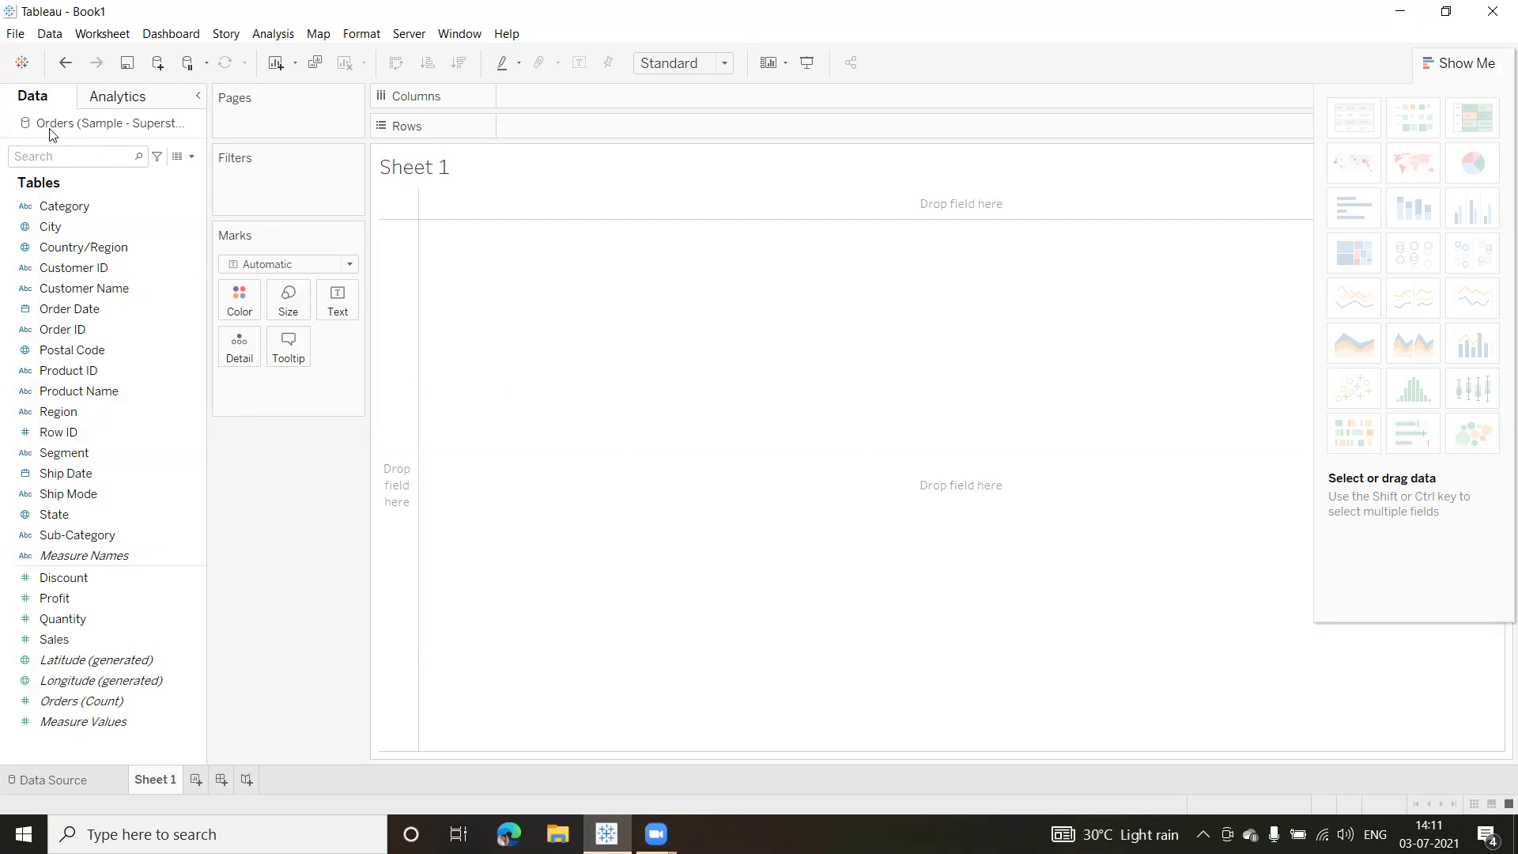
left_click(79, 228)
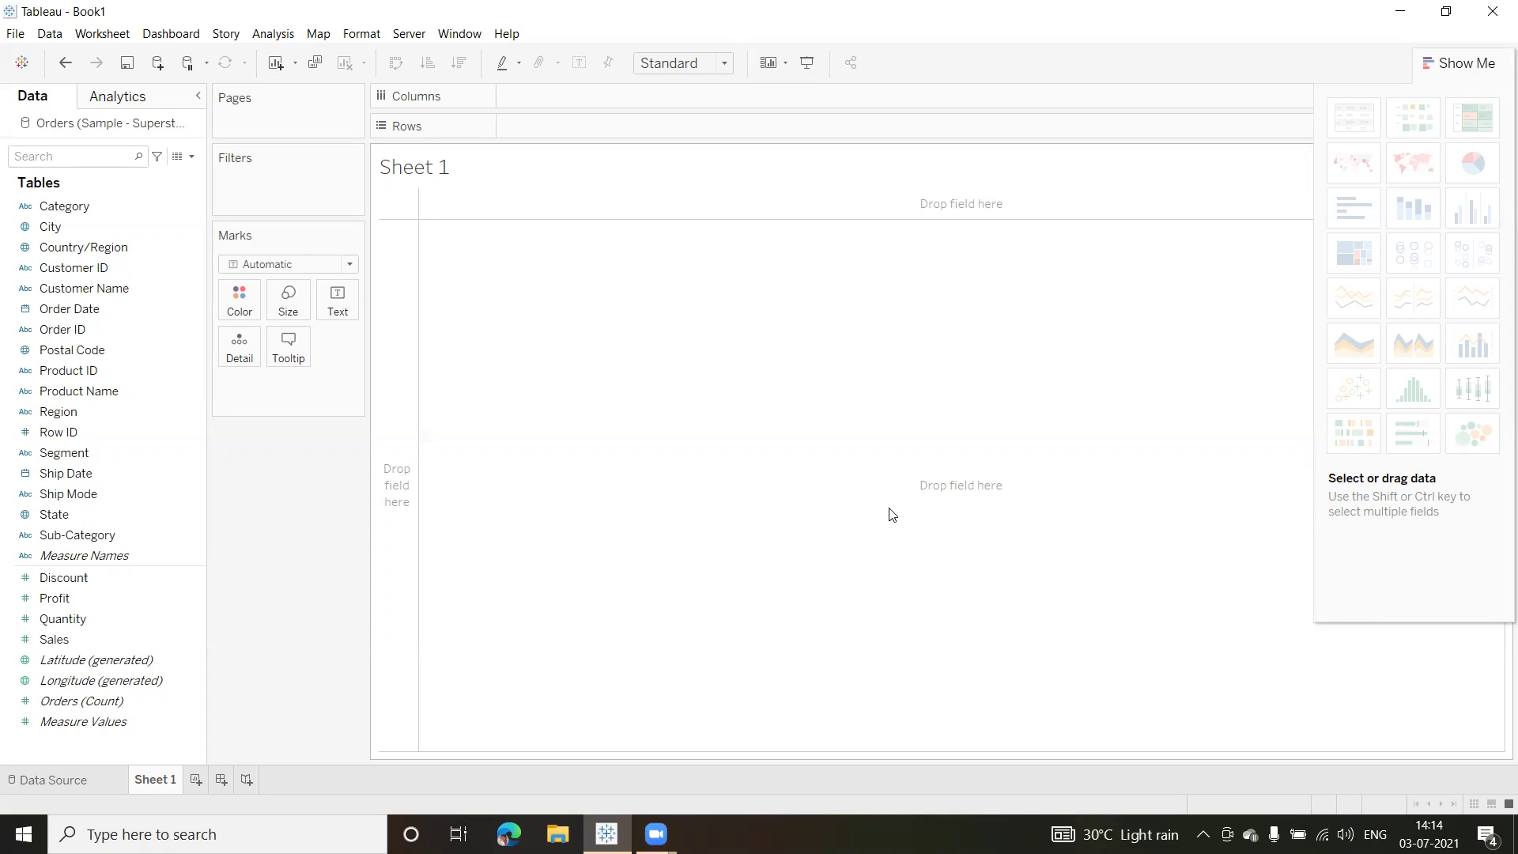
Examine the workbook locale options and the repository folder location
left_click(16, 36)
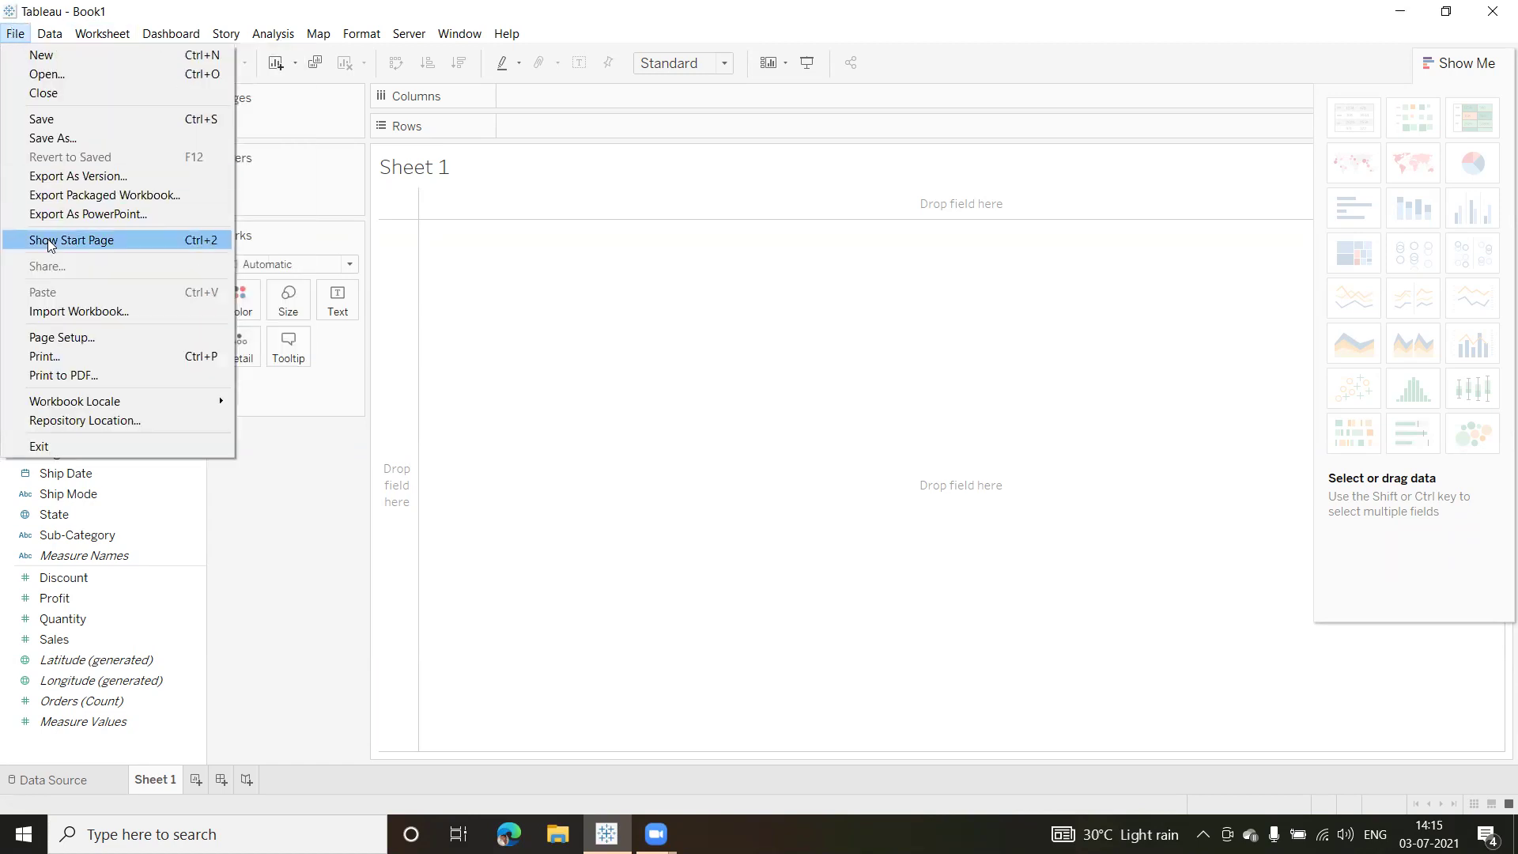
mouse_move(84, 406)
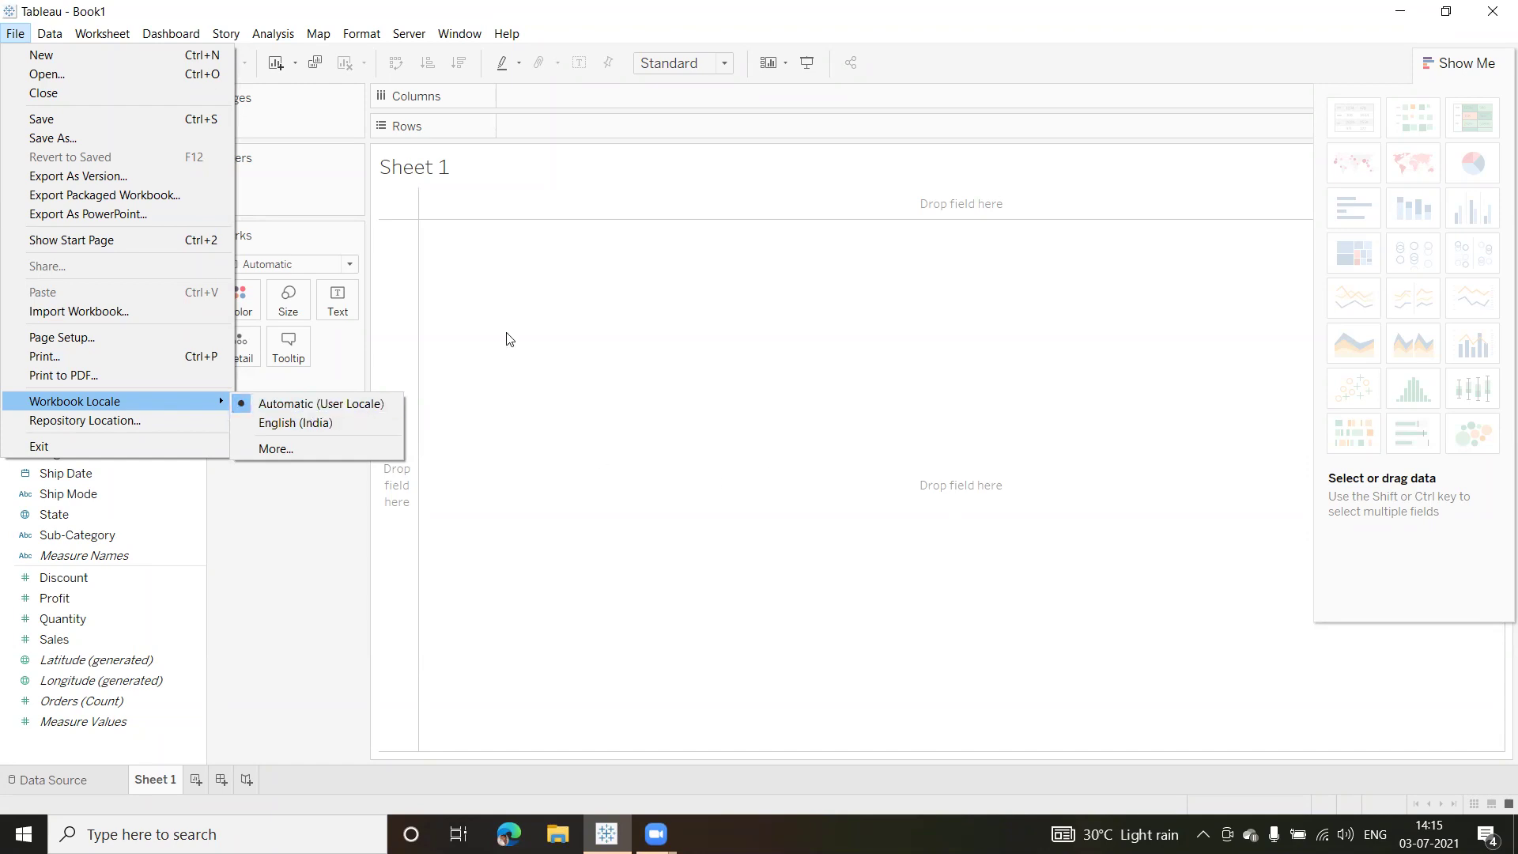
left_click(651, 651)
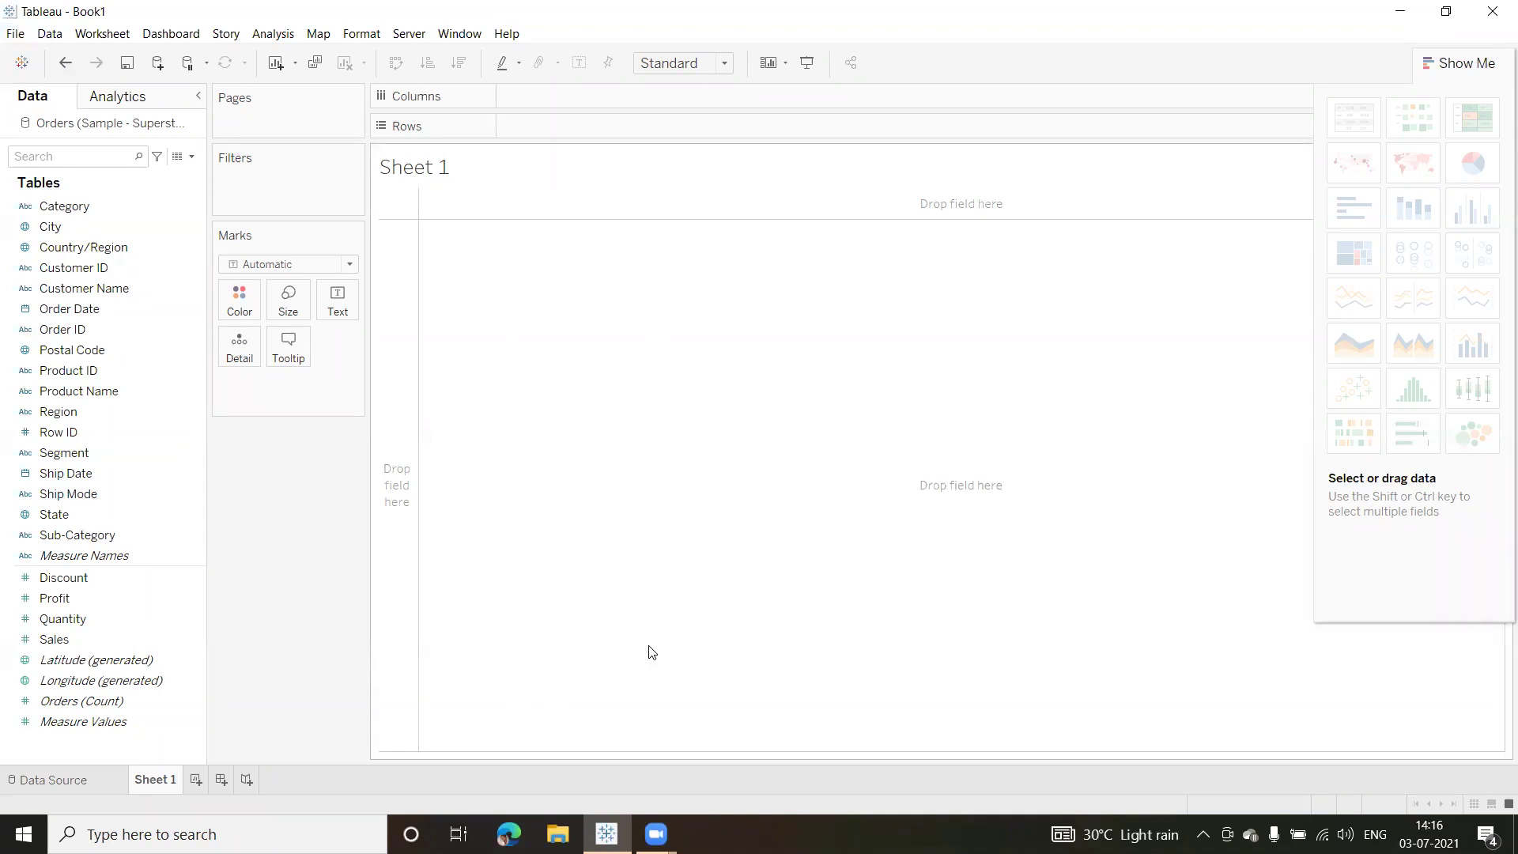
left_click(13, 35)
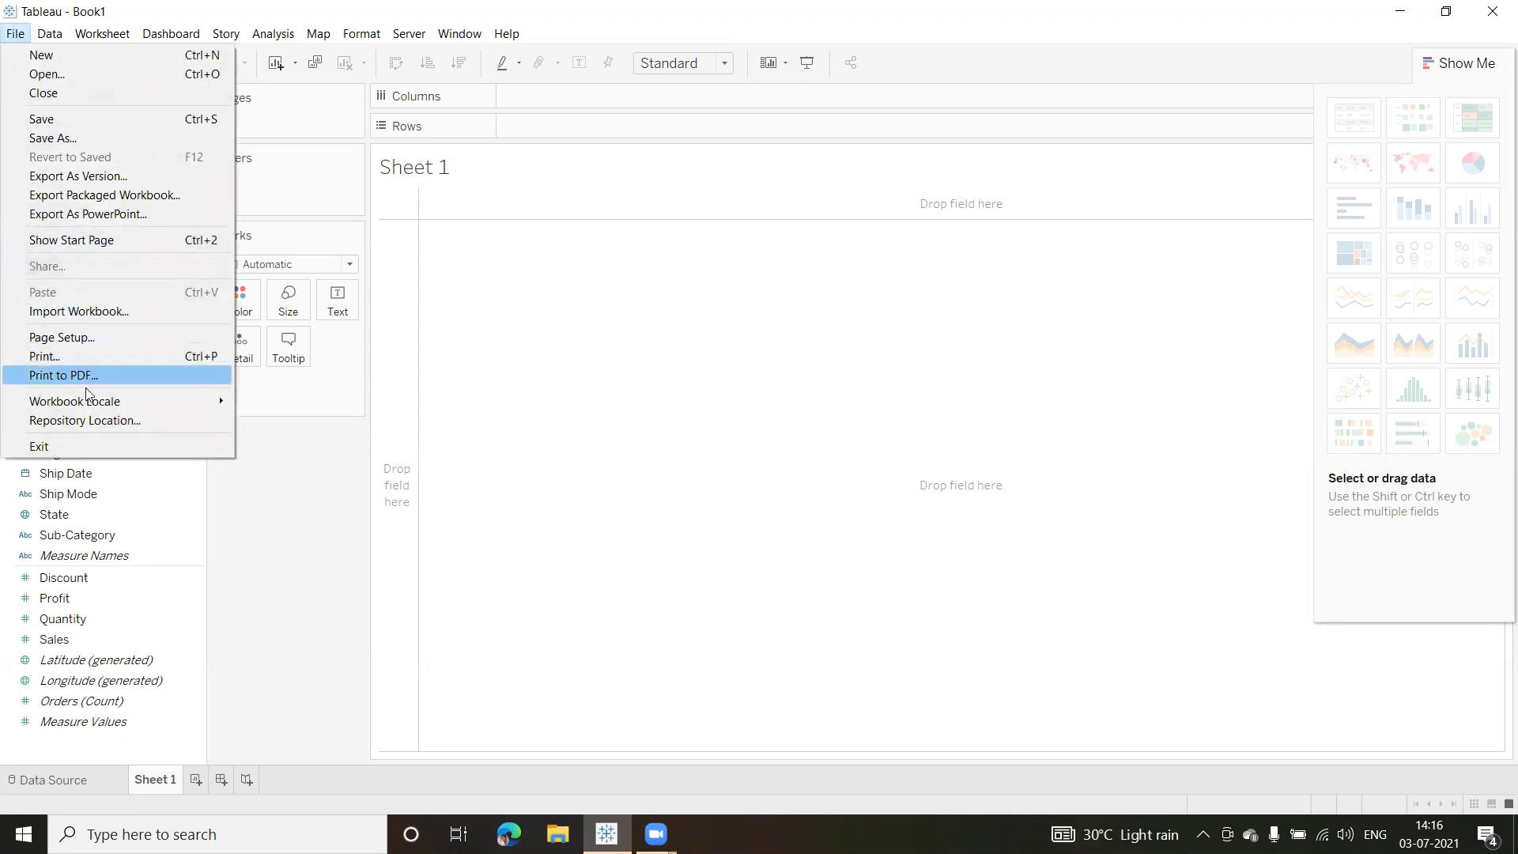
mouse_move(105, 405)
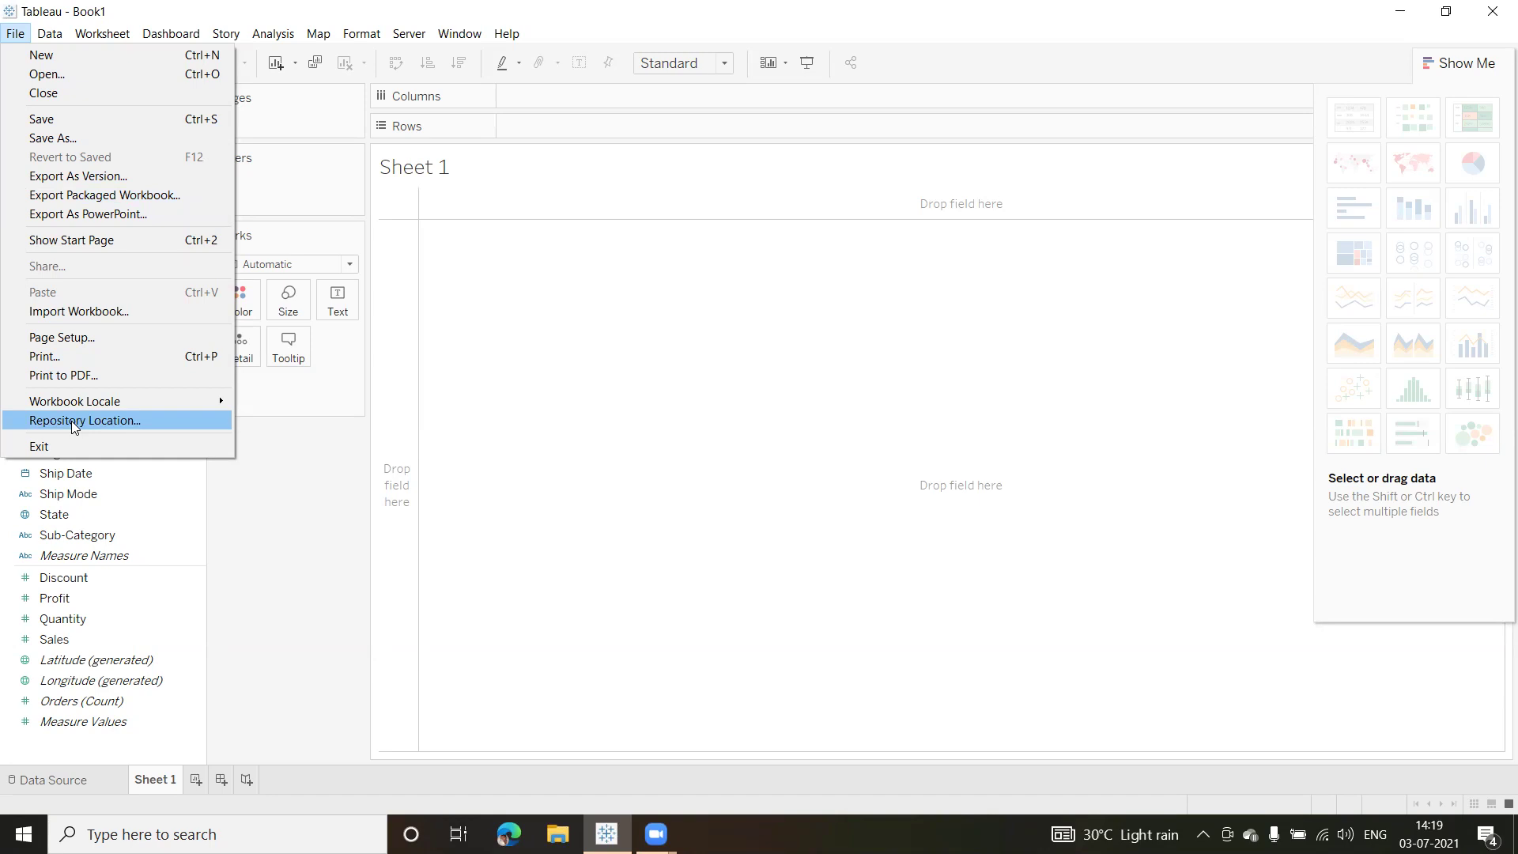
left_click(73, 421)
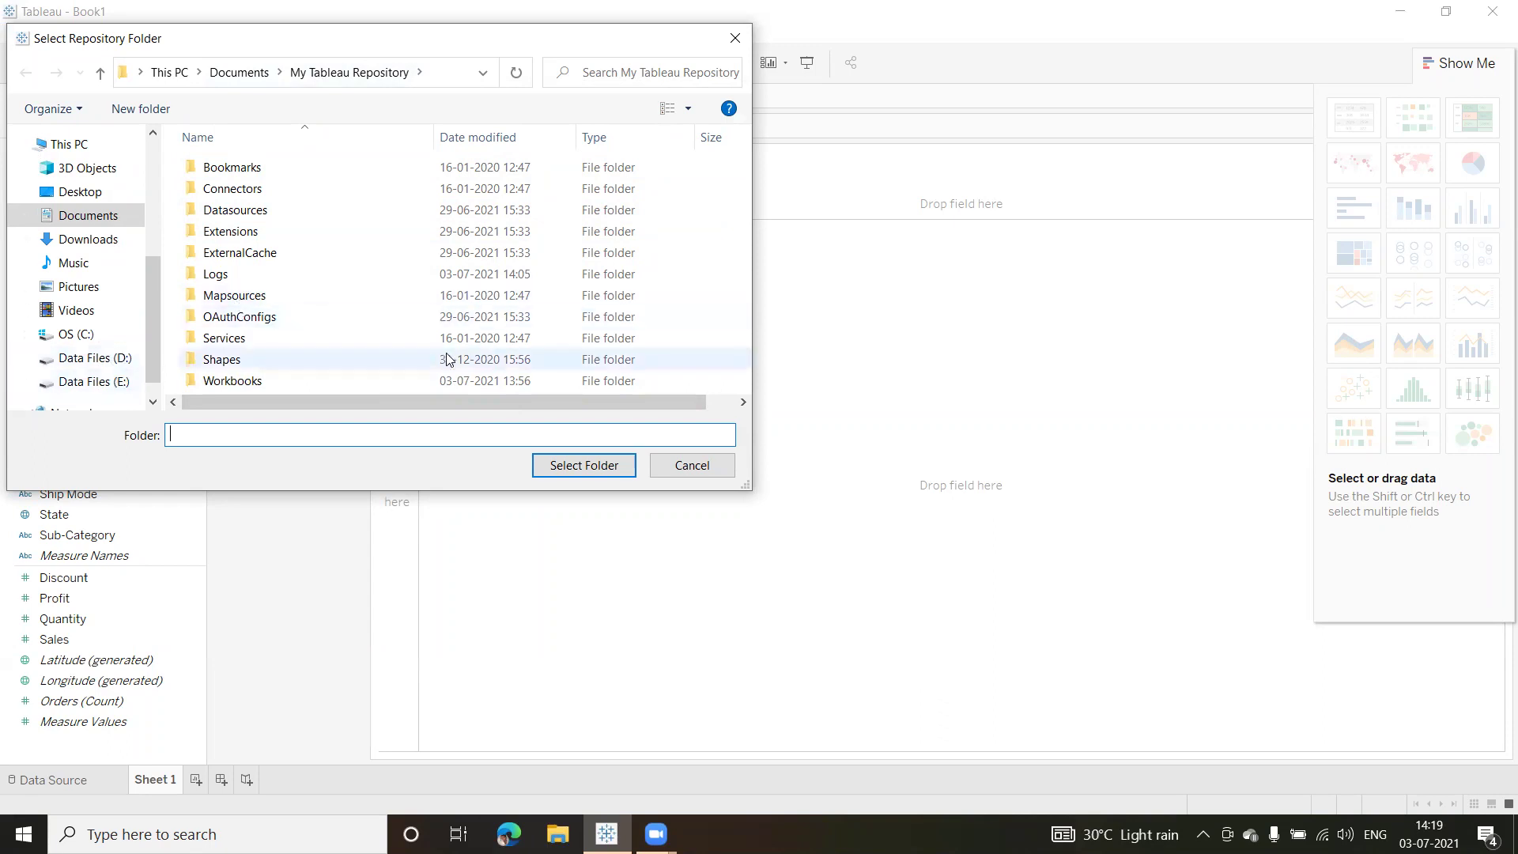
left_click(708, 471)
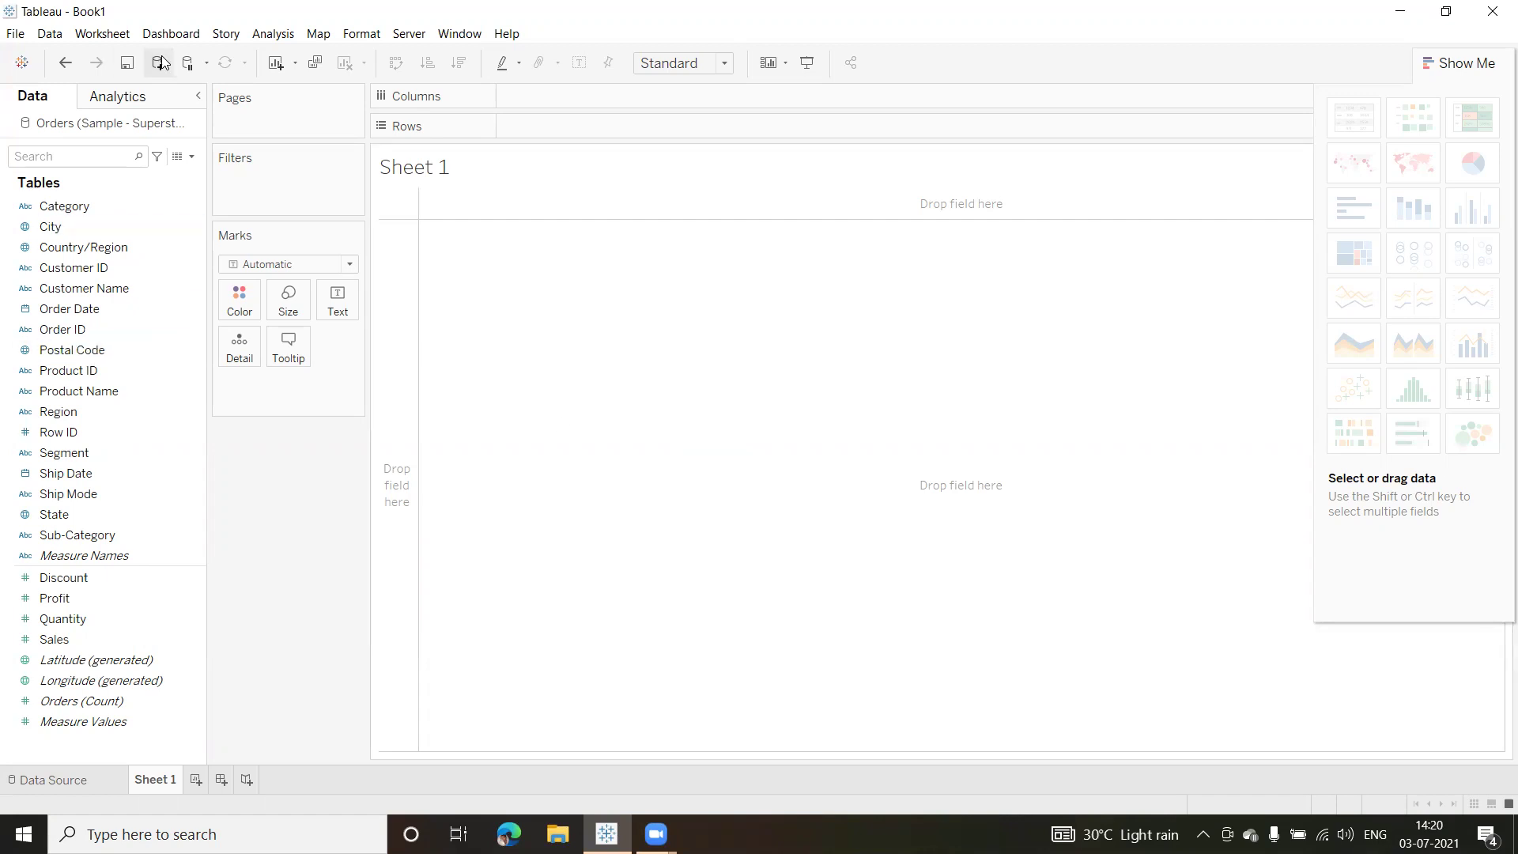
Examine the connectors available for adding a new data source
left_click(51, 37)
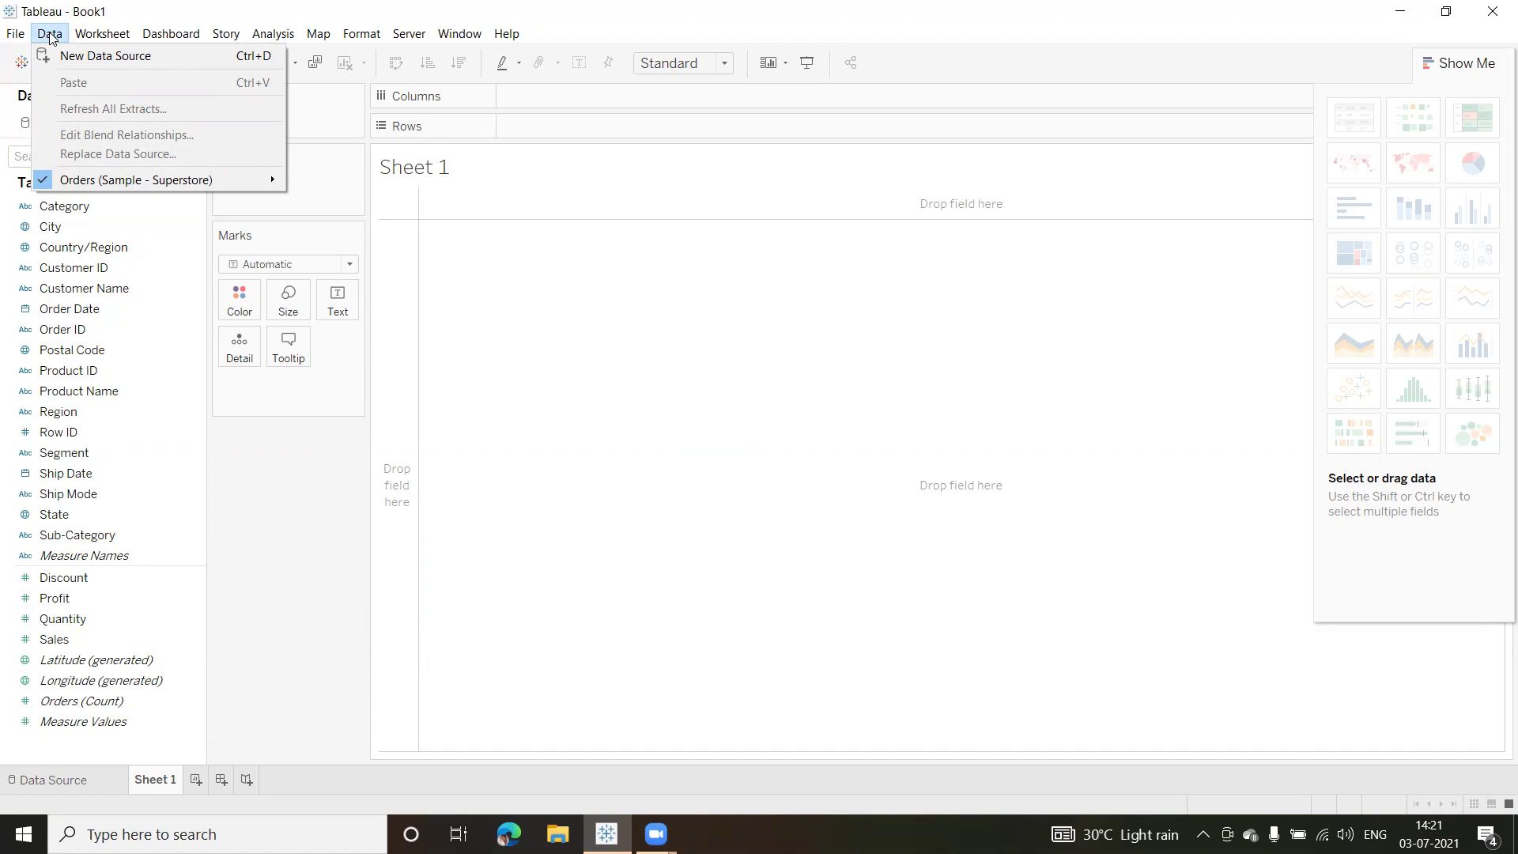
mouse_move(46, 186)
left_click(105, 56)
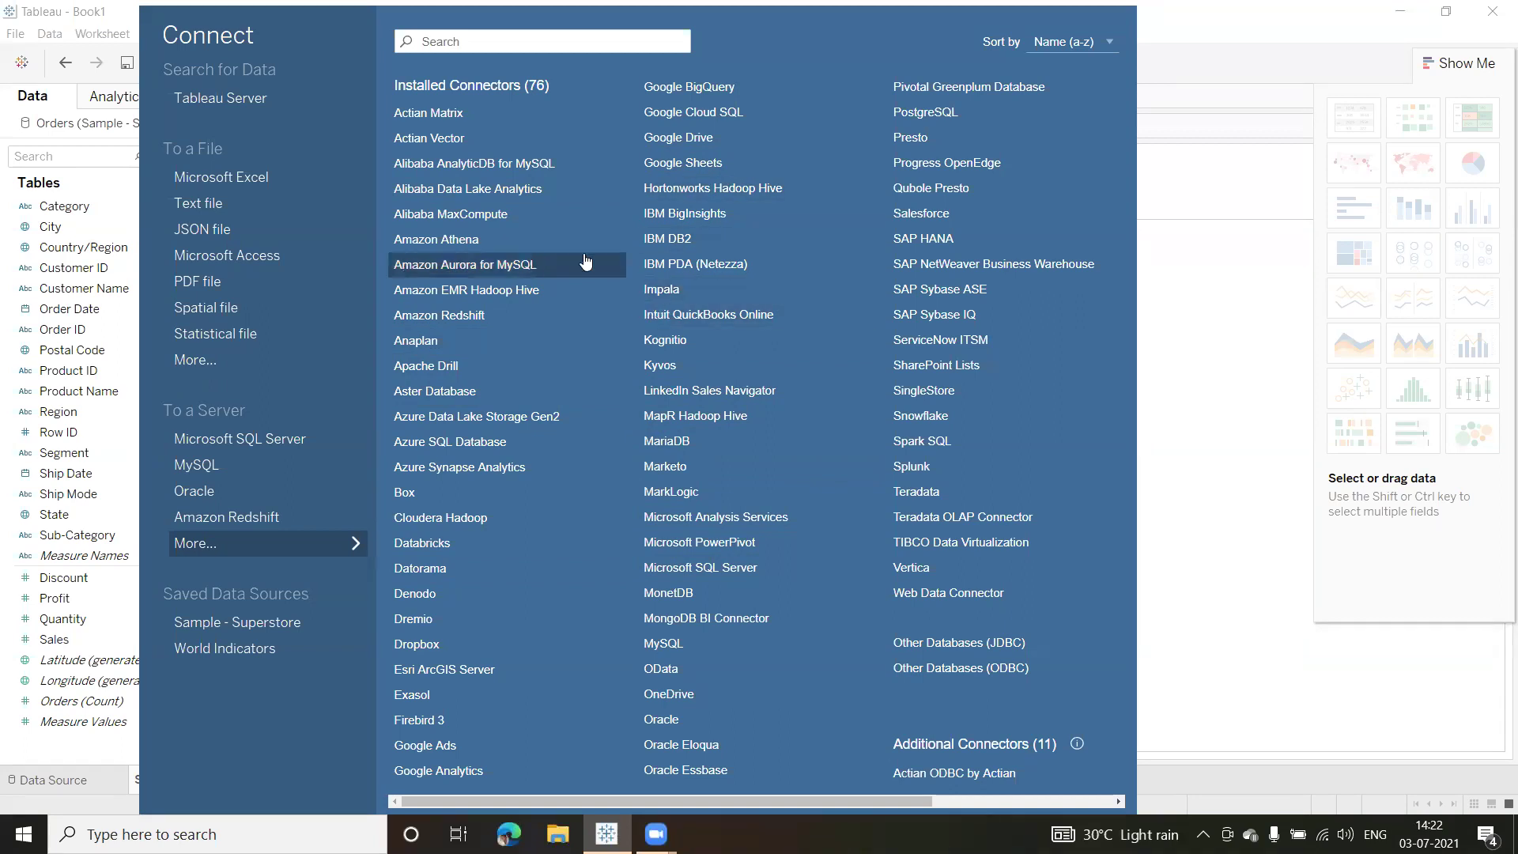
key("Escape")
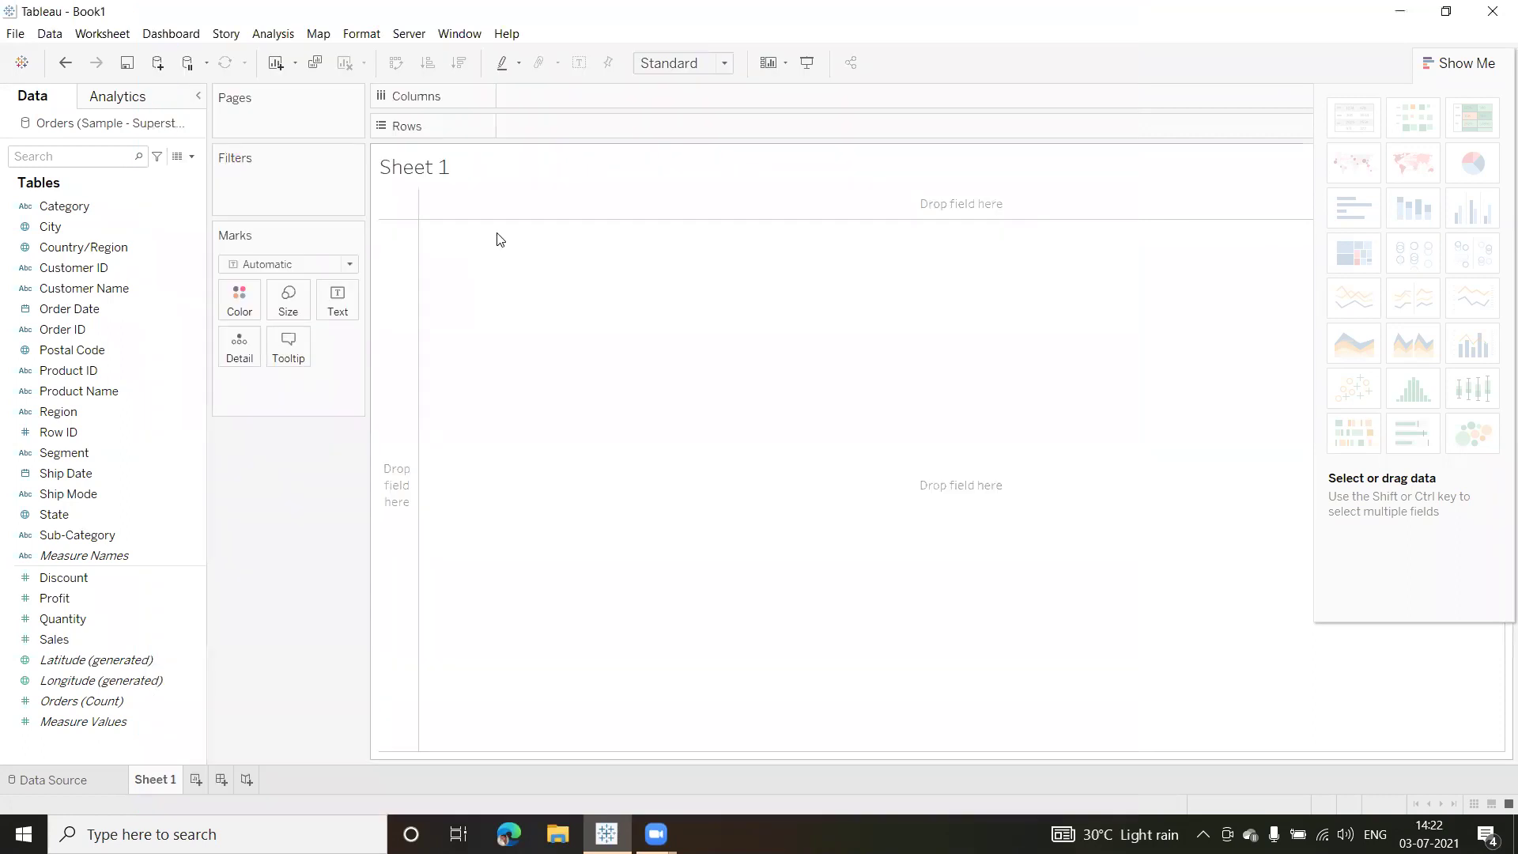
left_click(46, 36)
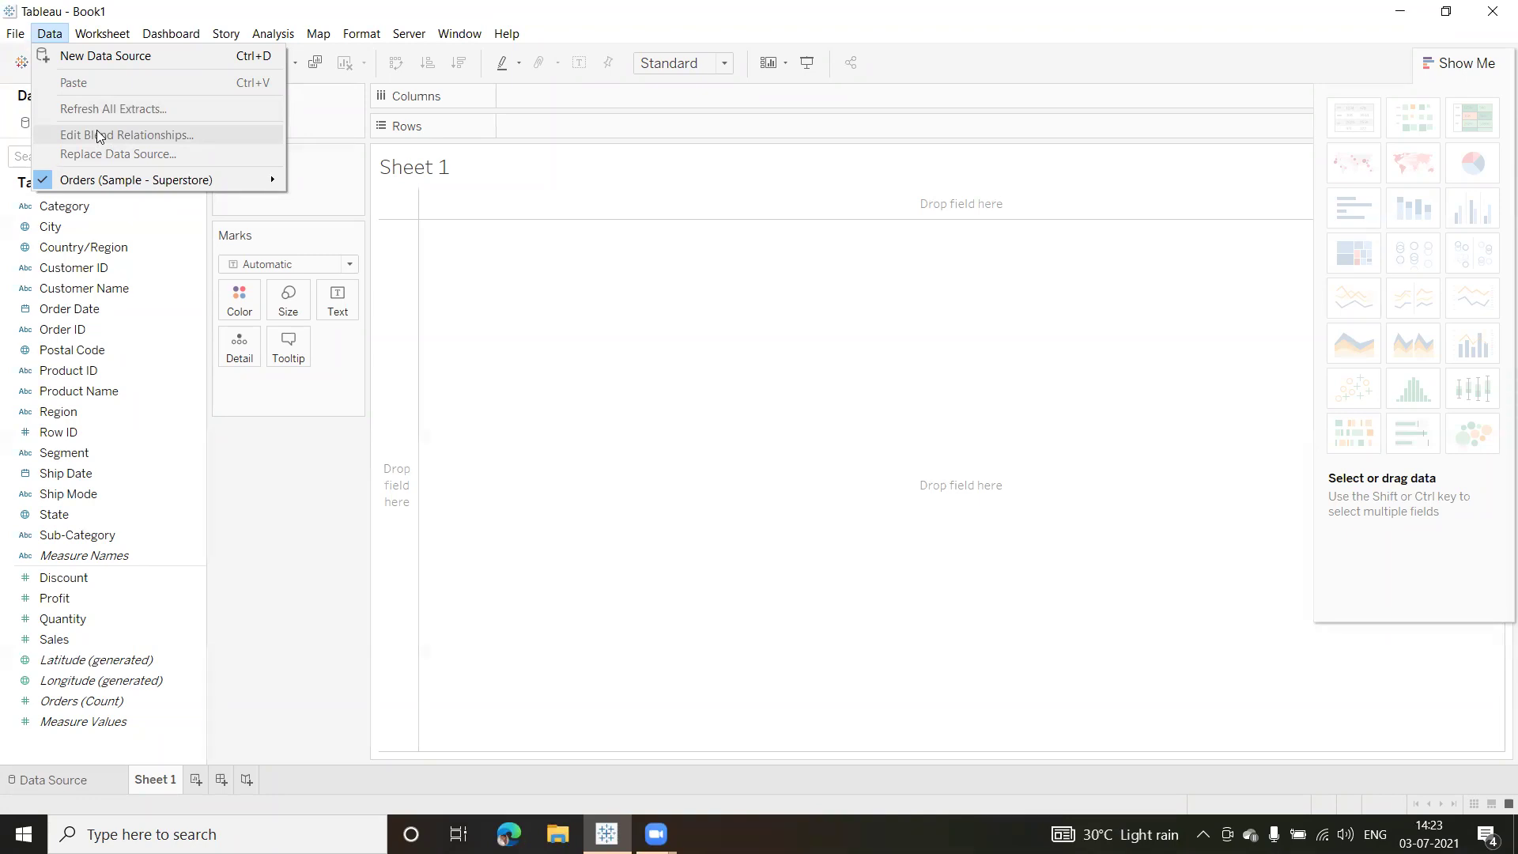
Add a second worksheet to the workbook and delete it again
mouse_move(117, 37)
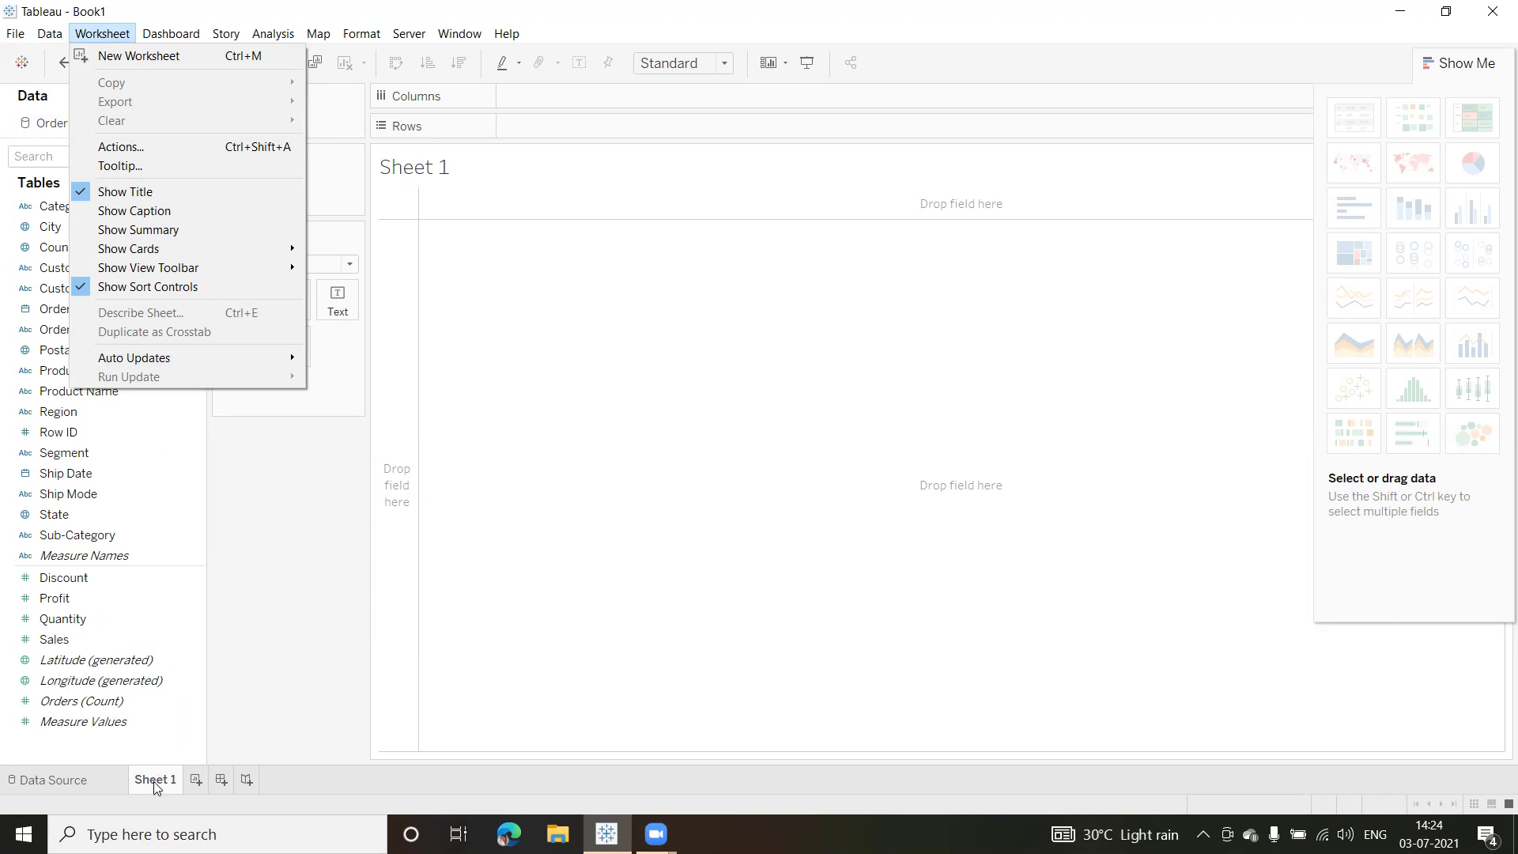
left_click(196, 782)
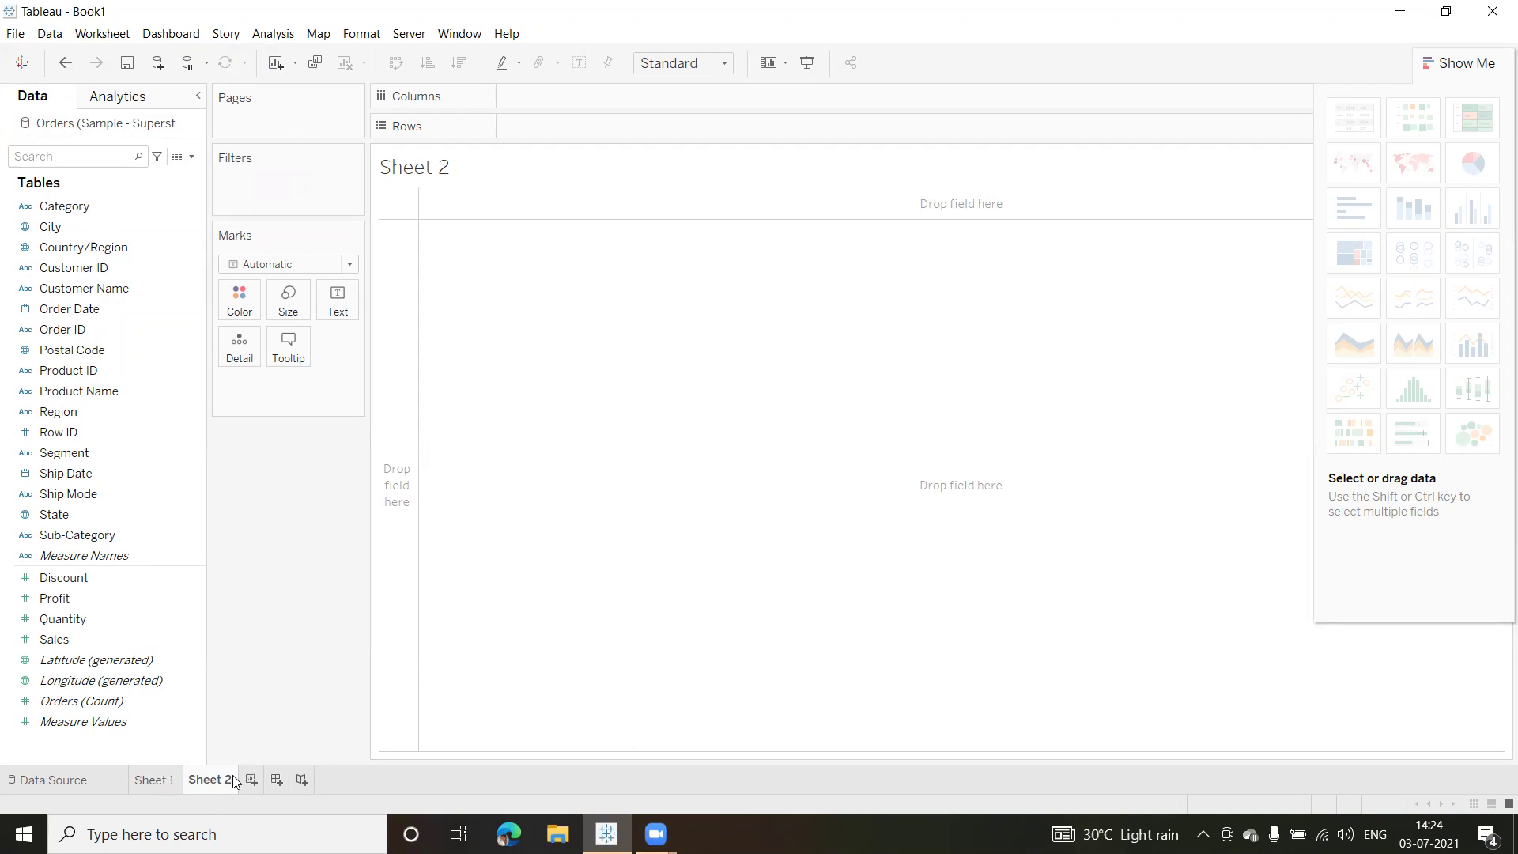
mouse_move(165, 783)
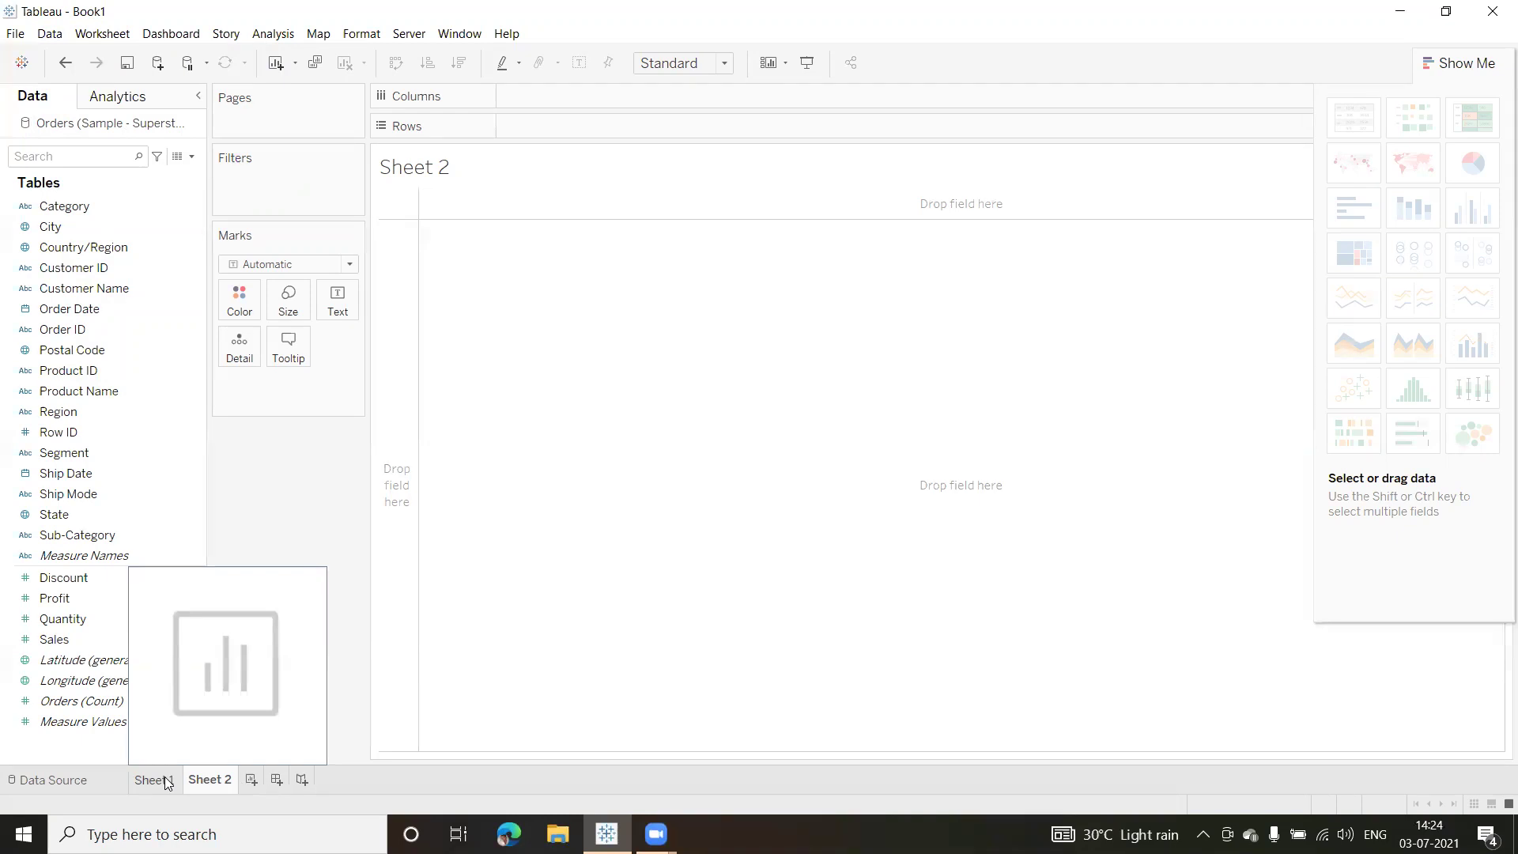
right_click(224, 783)
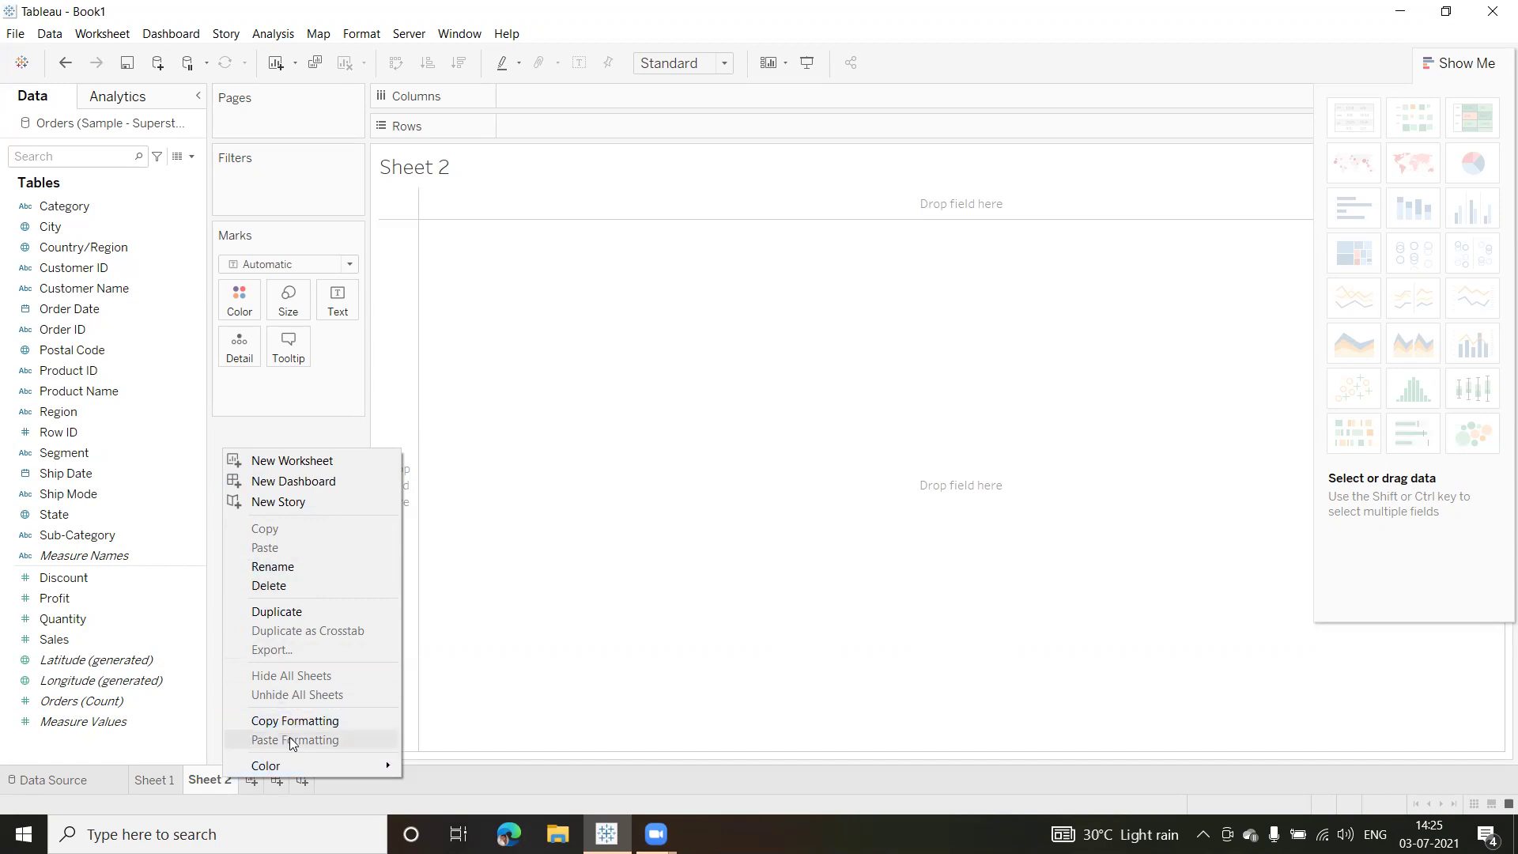
left_click(276, 587)
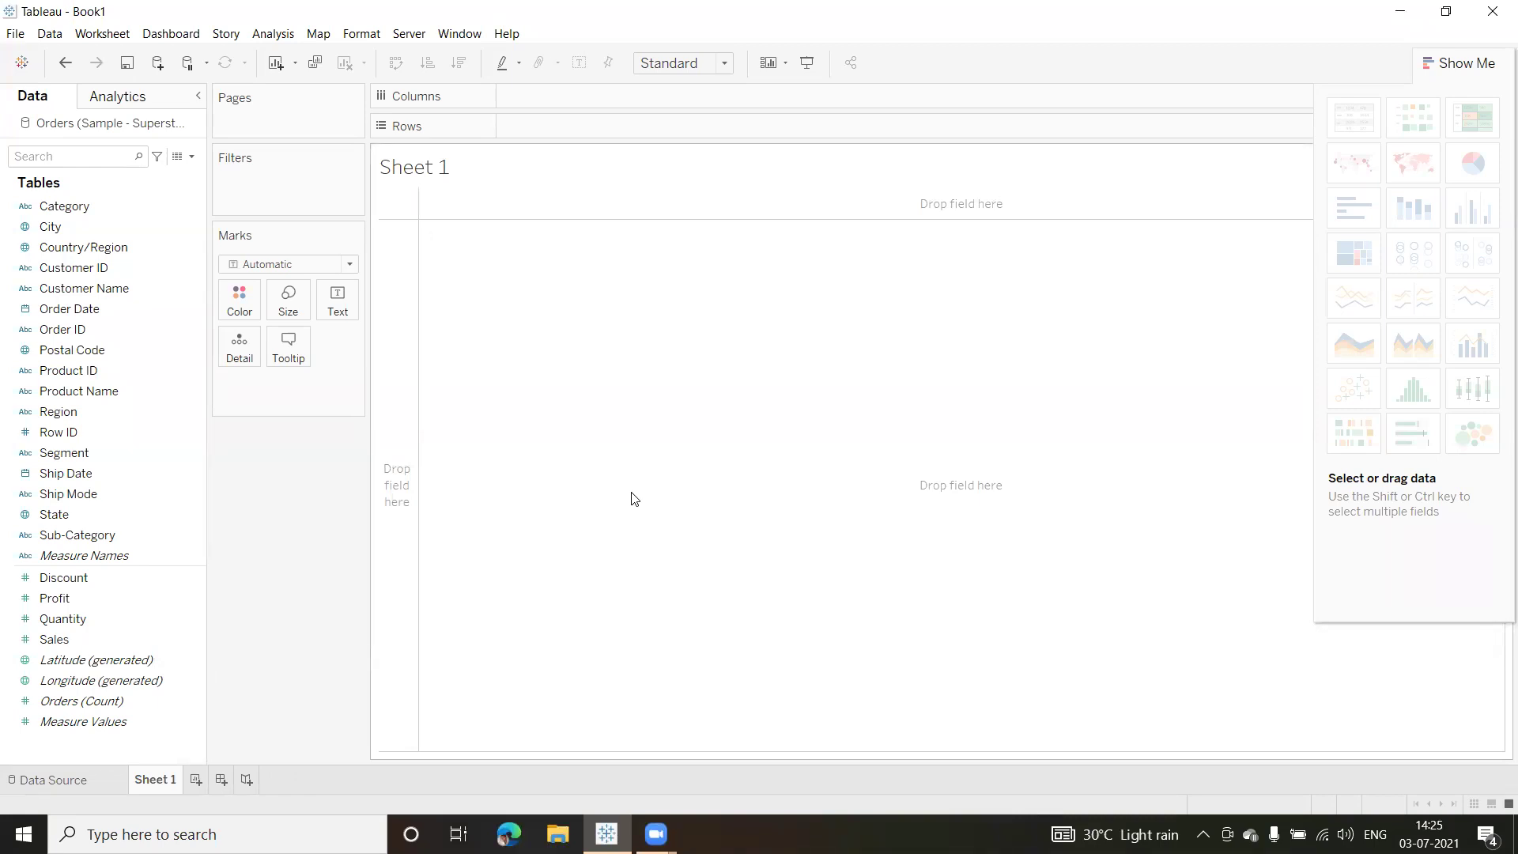
Turn on the summary display for Sheet 1 and turn it off again
left_click(119, 37)
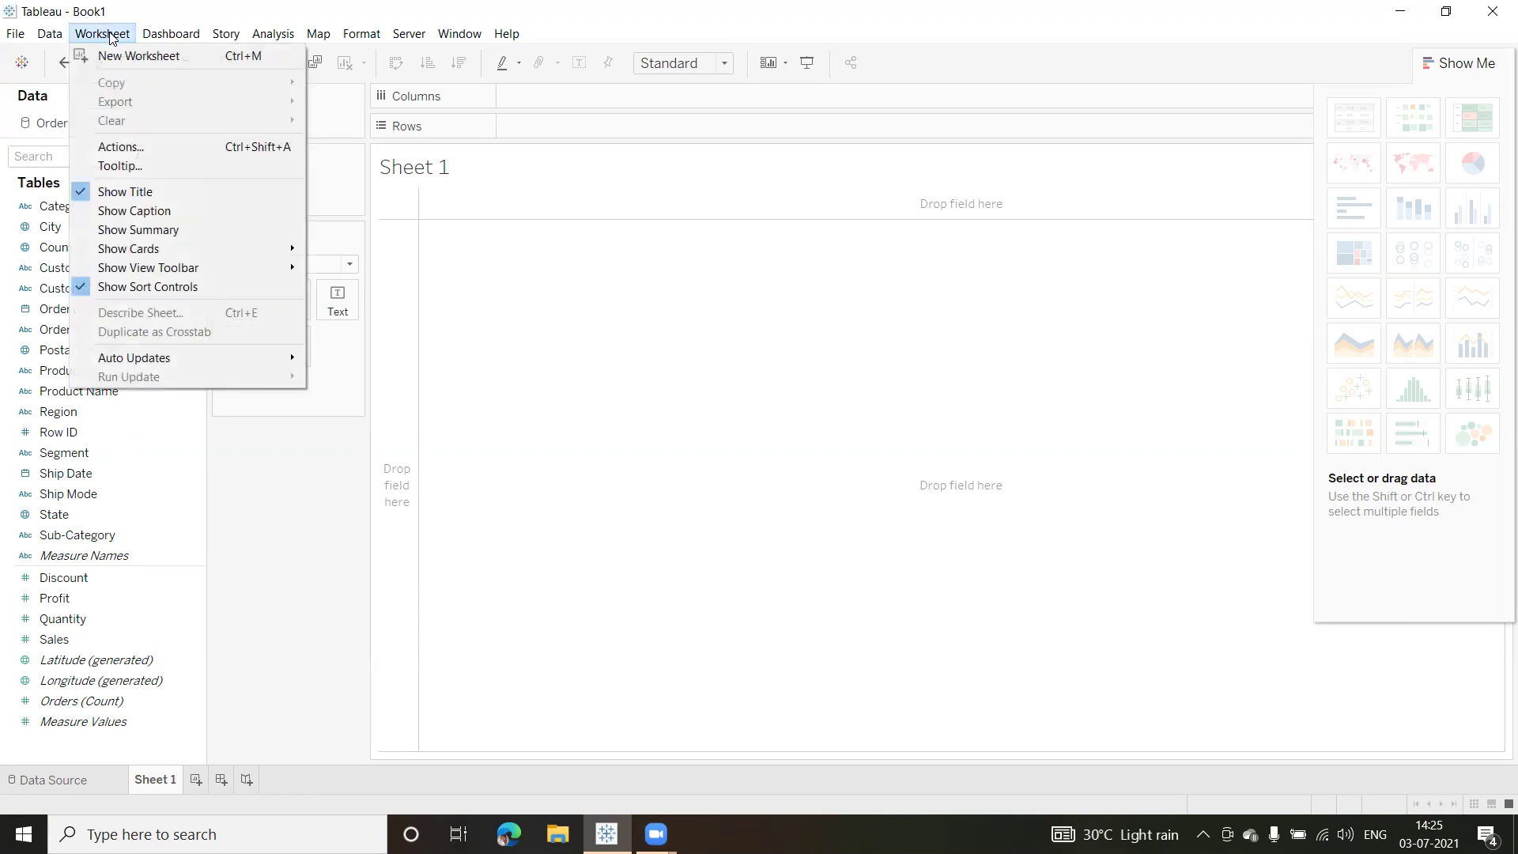
left_click(131, 227)
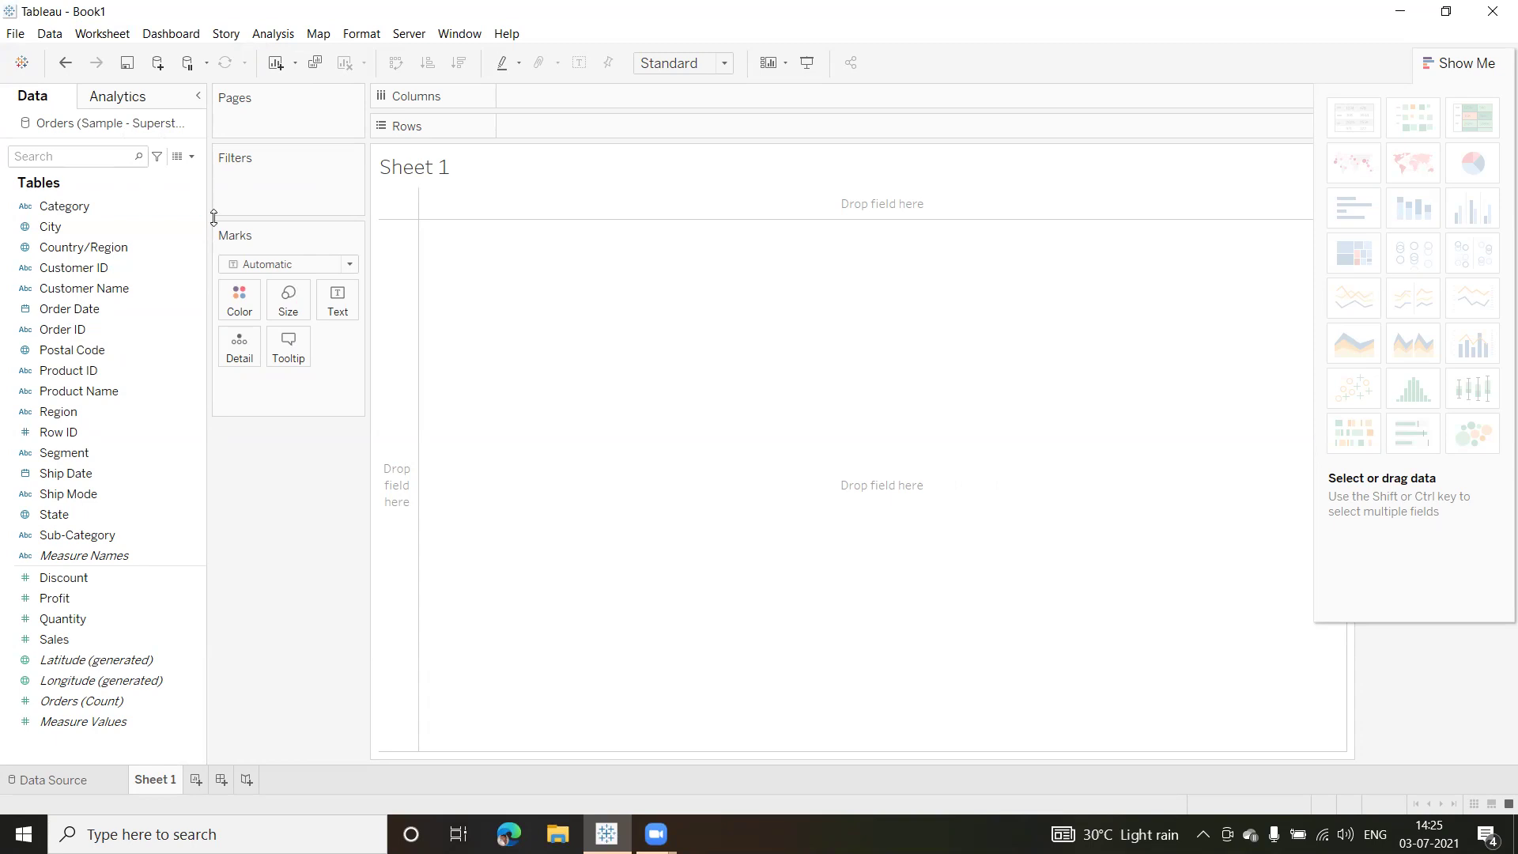
left_click(103, 33)
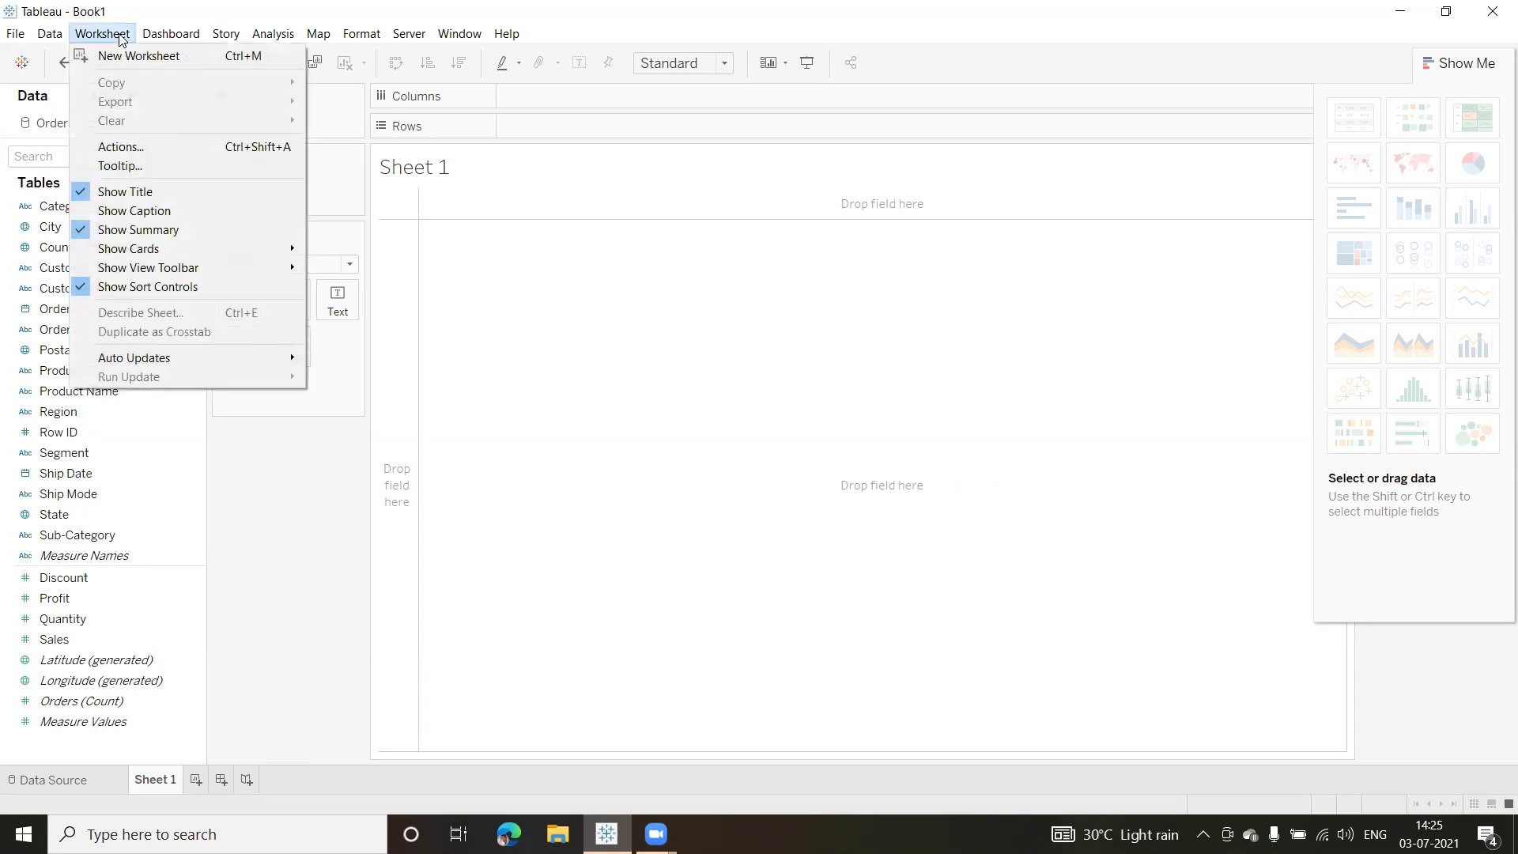
left_click(79, 229)
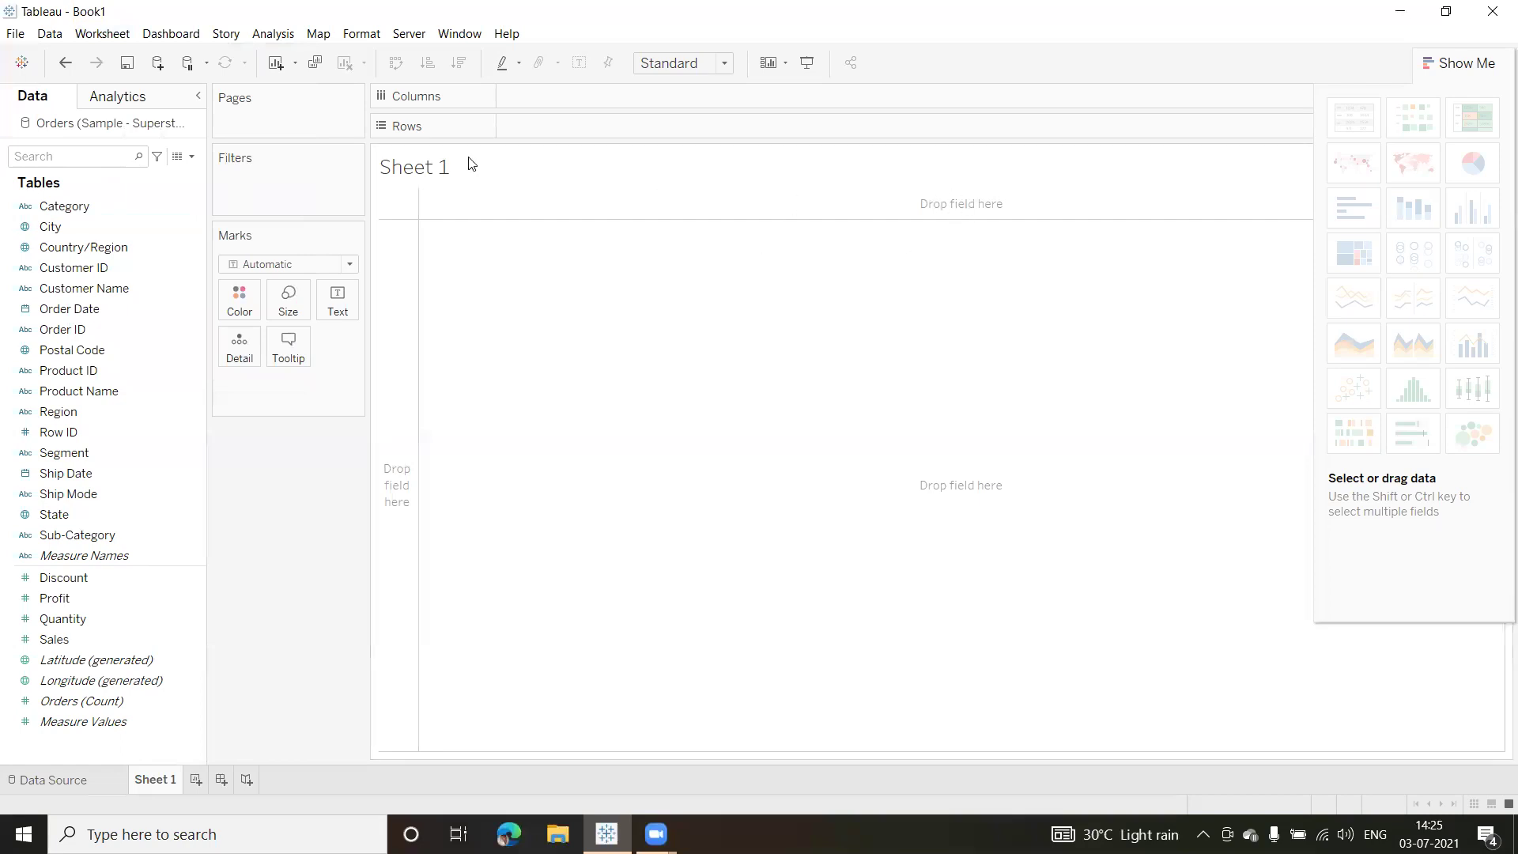
Examine the tooltip editing options for Sheet 1 without changing them
left_click(103, 35)
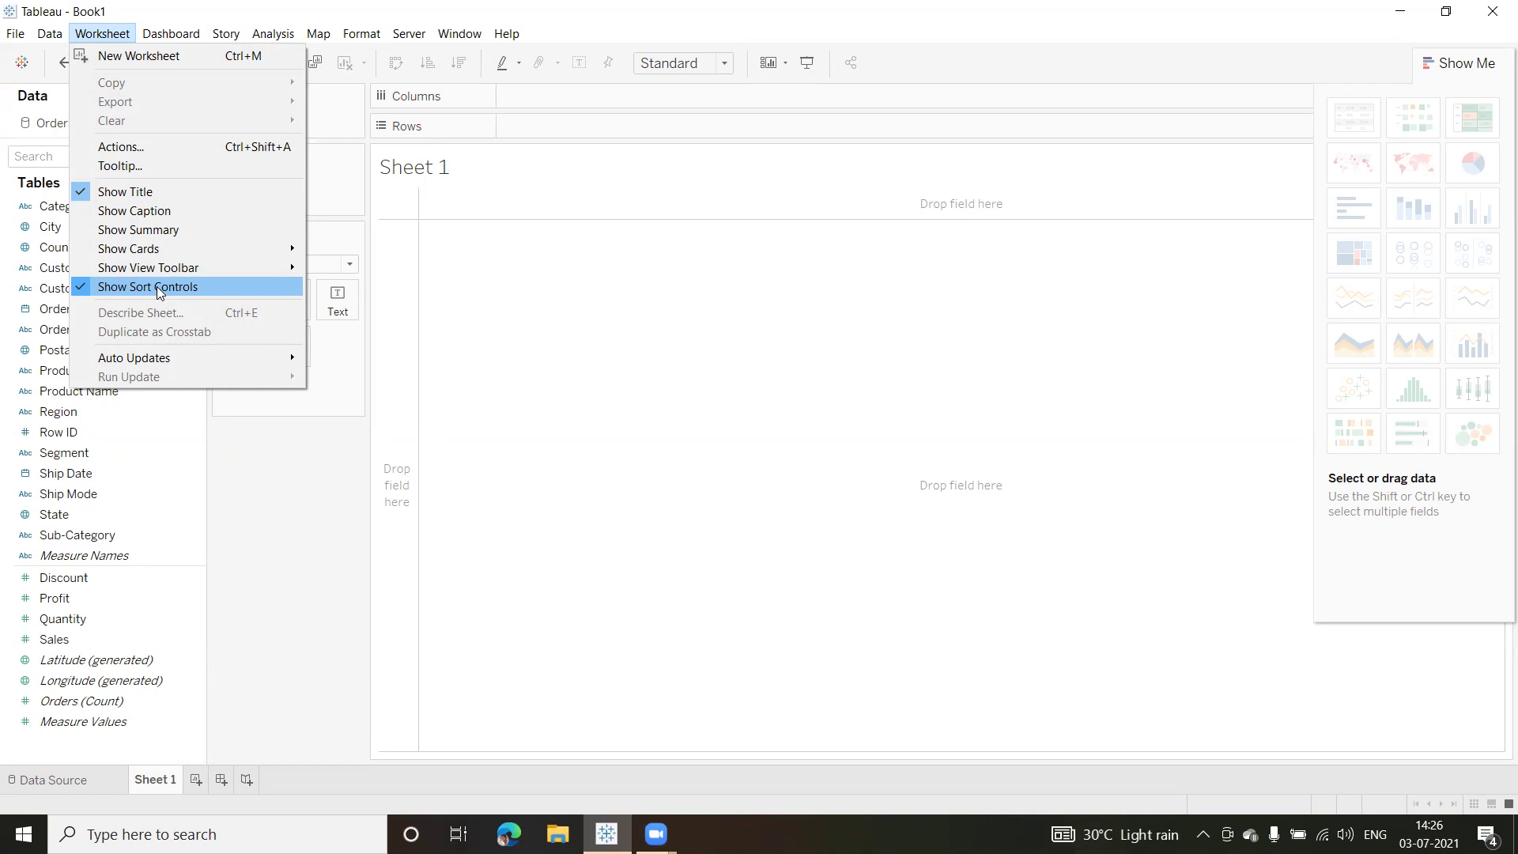
left_click(120, 165)
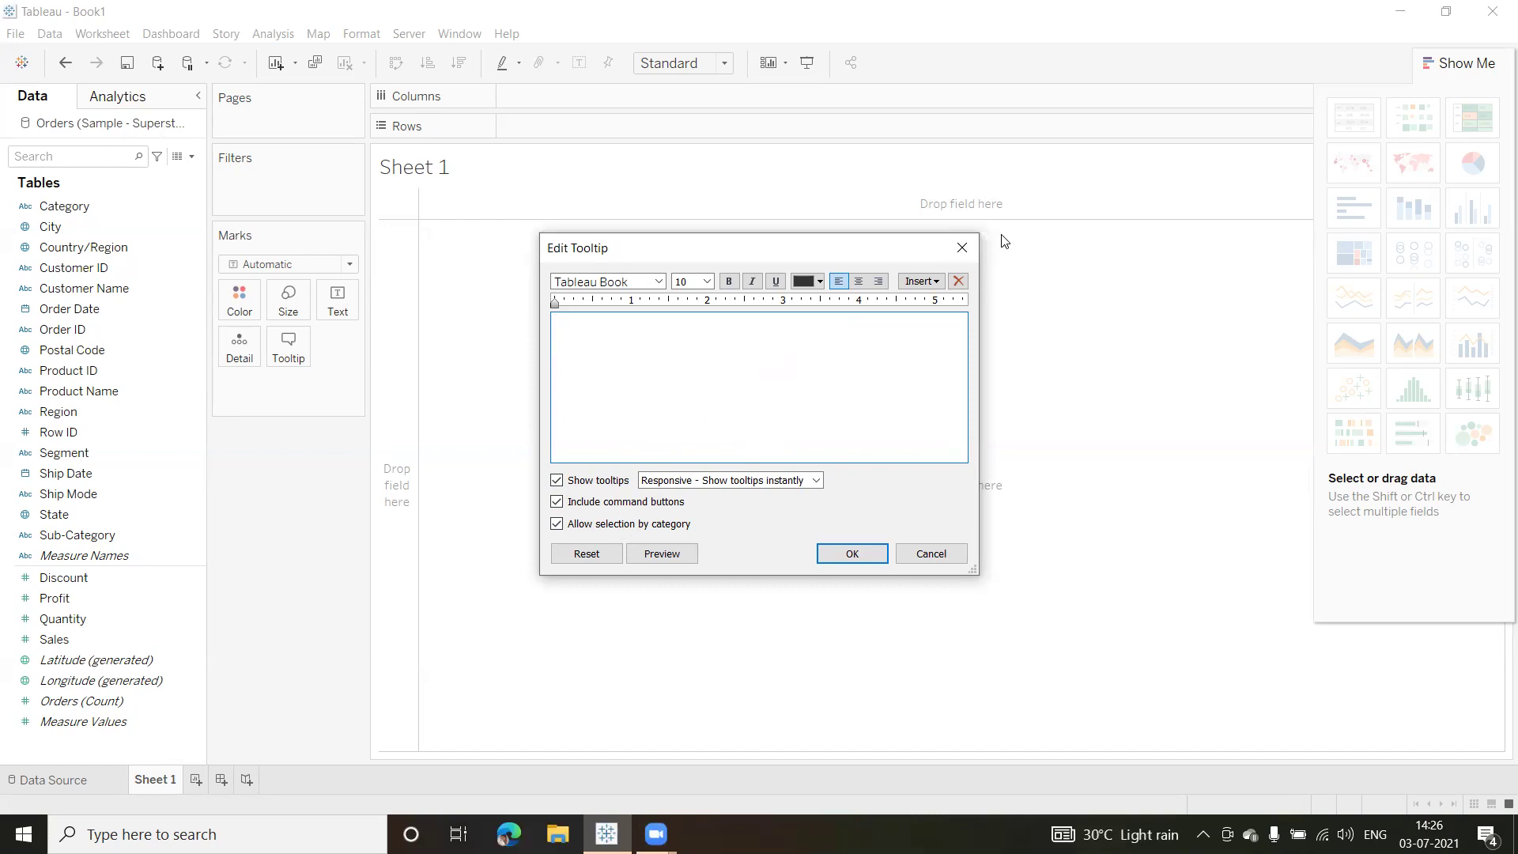
left_click(962, 248)
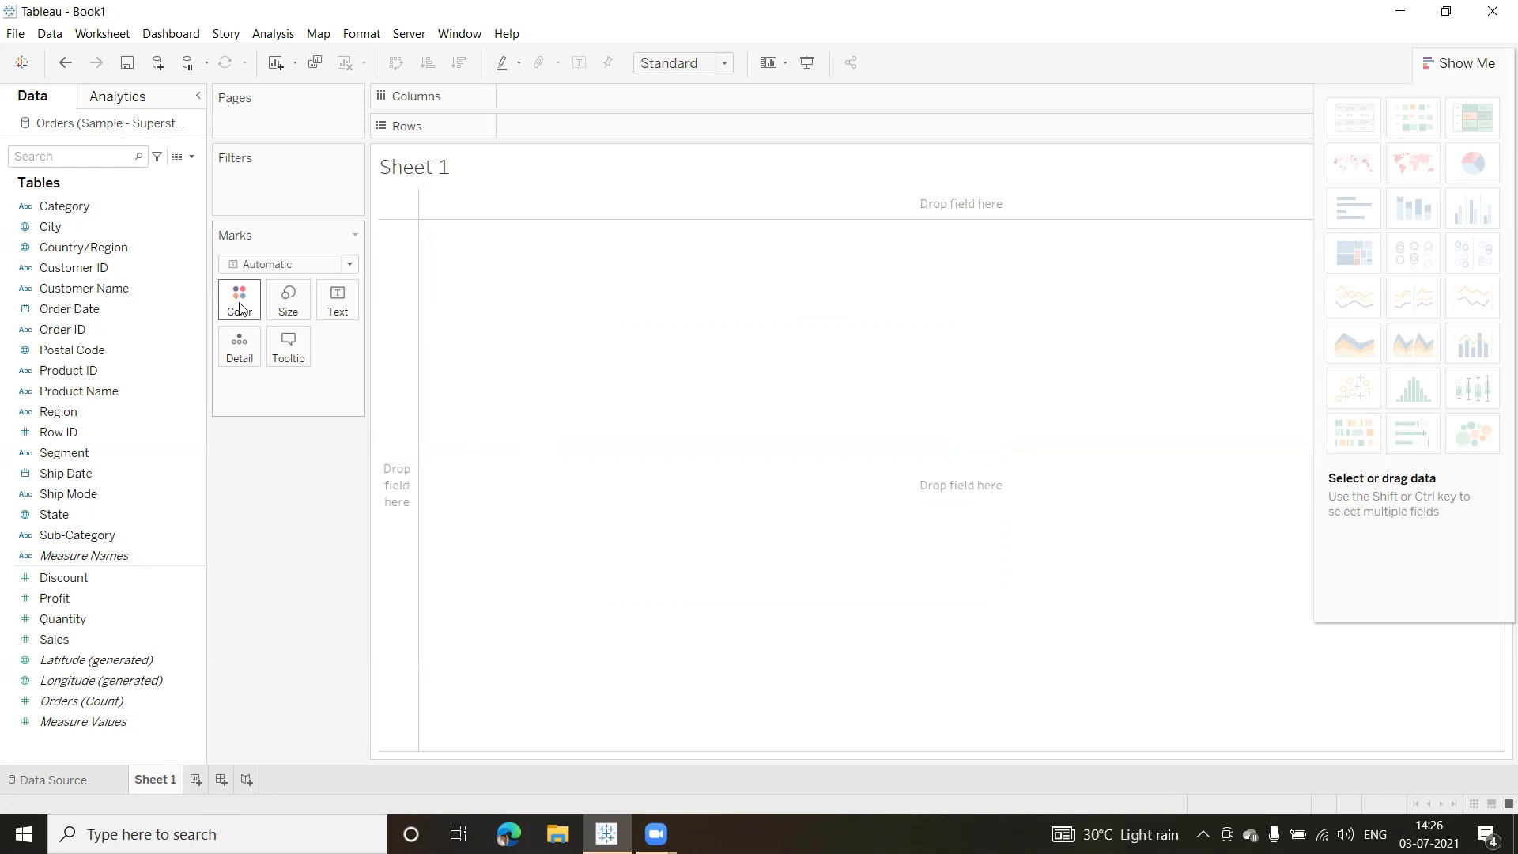
Examine the commands available for worksheets and dashboards
left_click(102, 33)
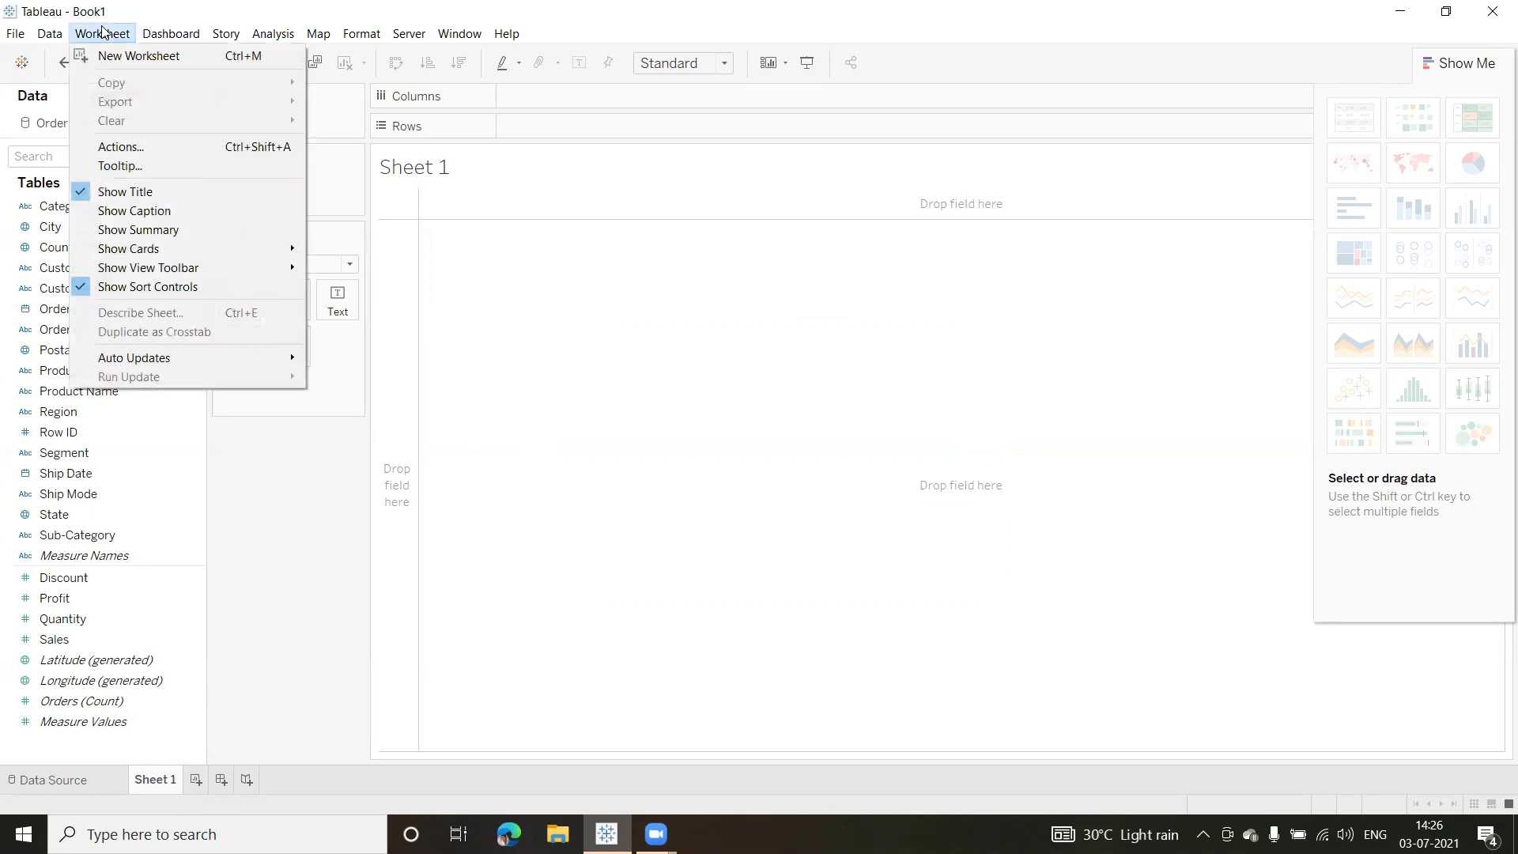
mouse_move(198, 253)
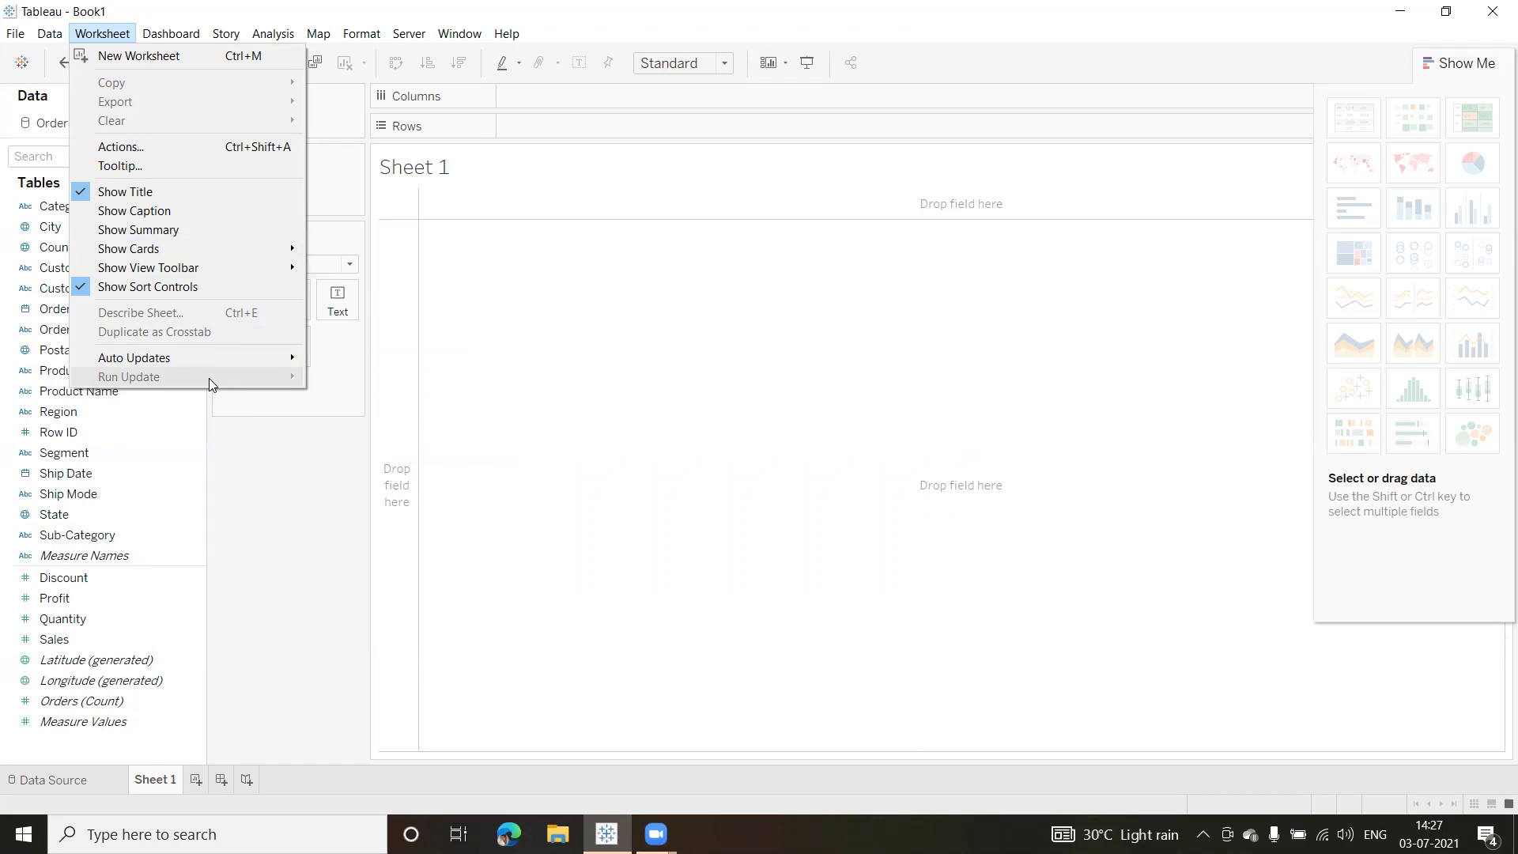
mouse_move(176, 34)
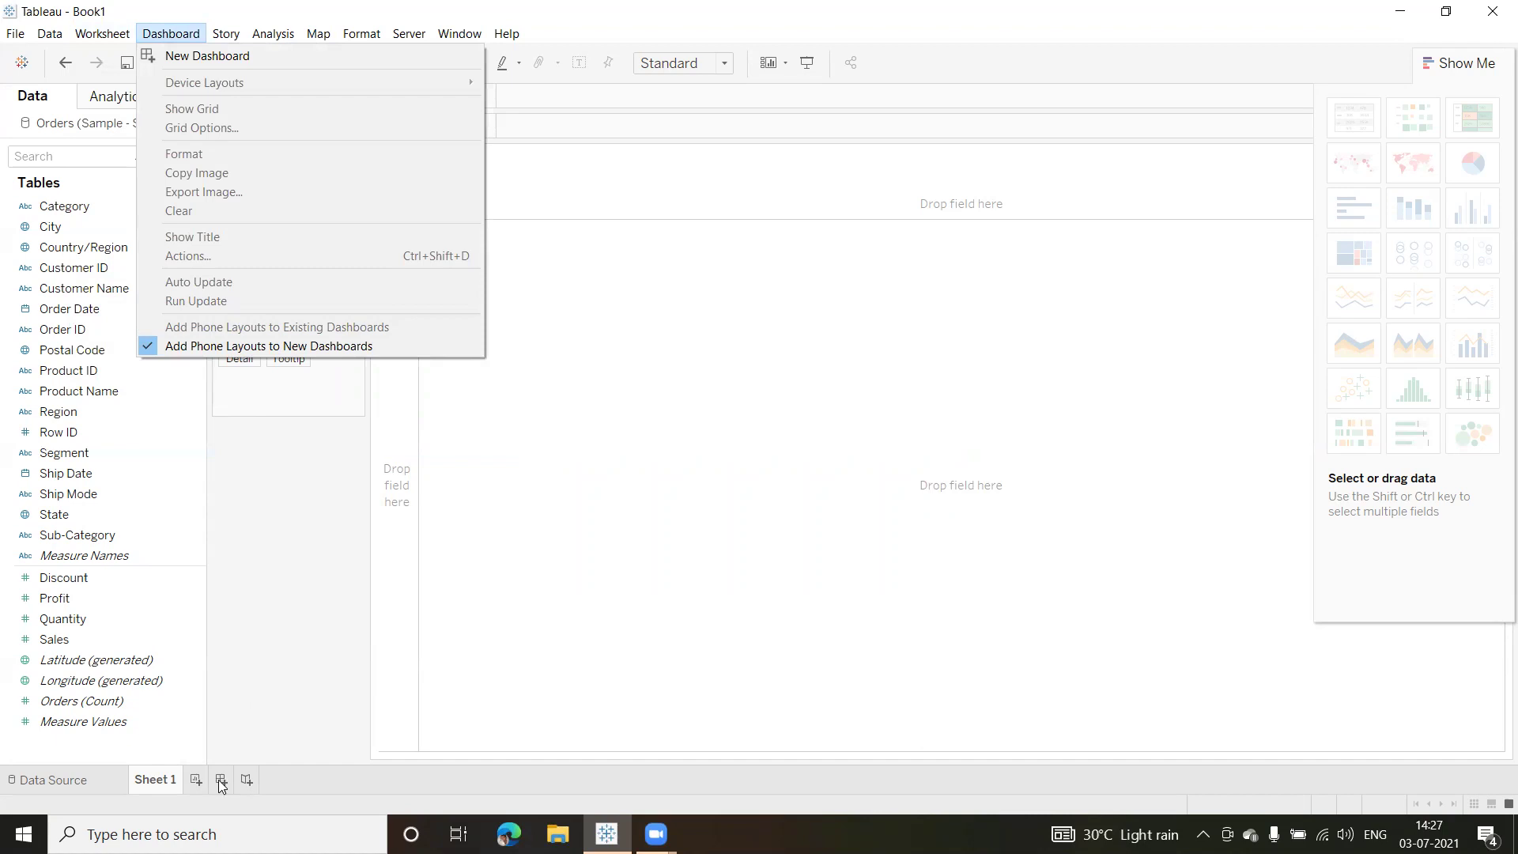
left_click(621, 673)
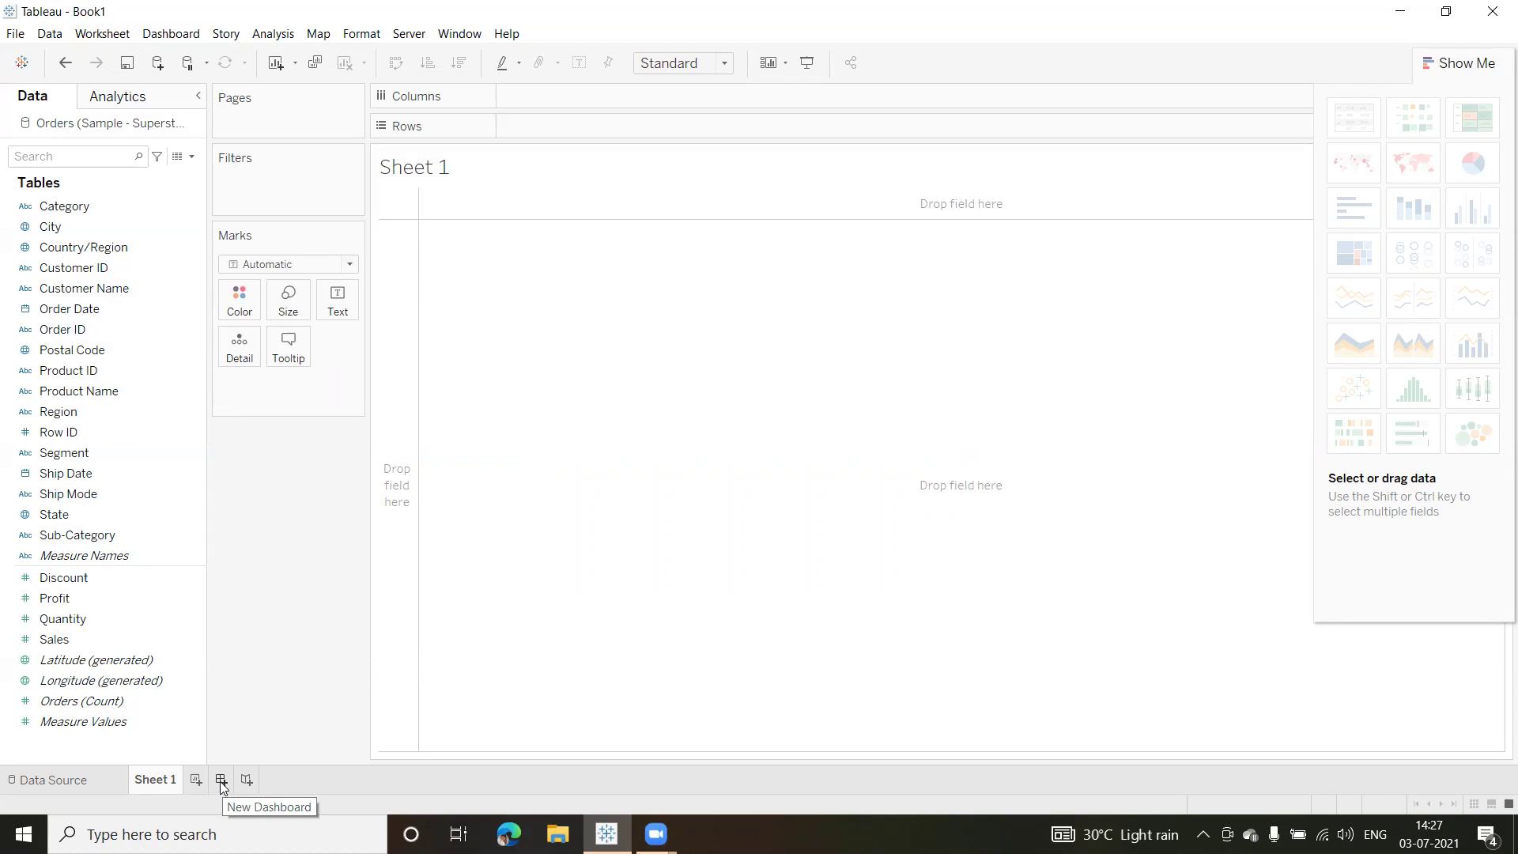
left_click(180, 36)
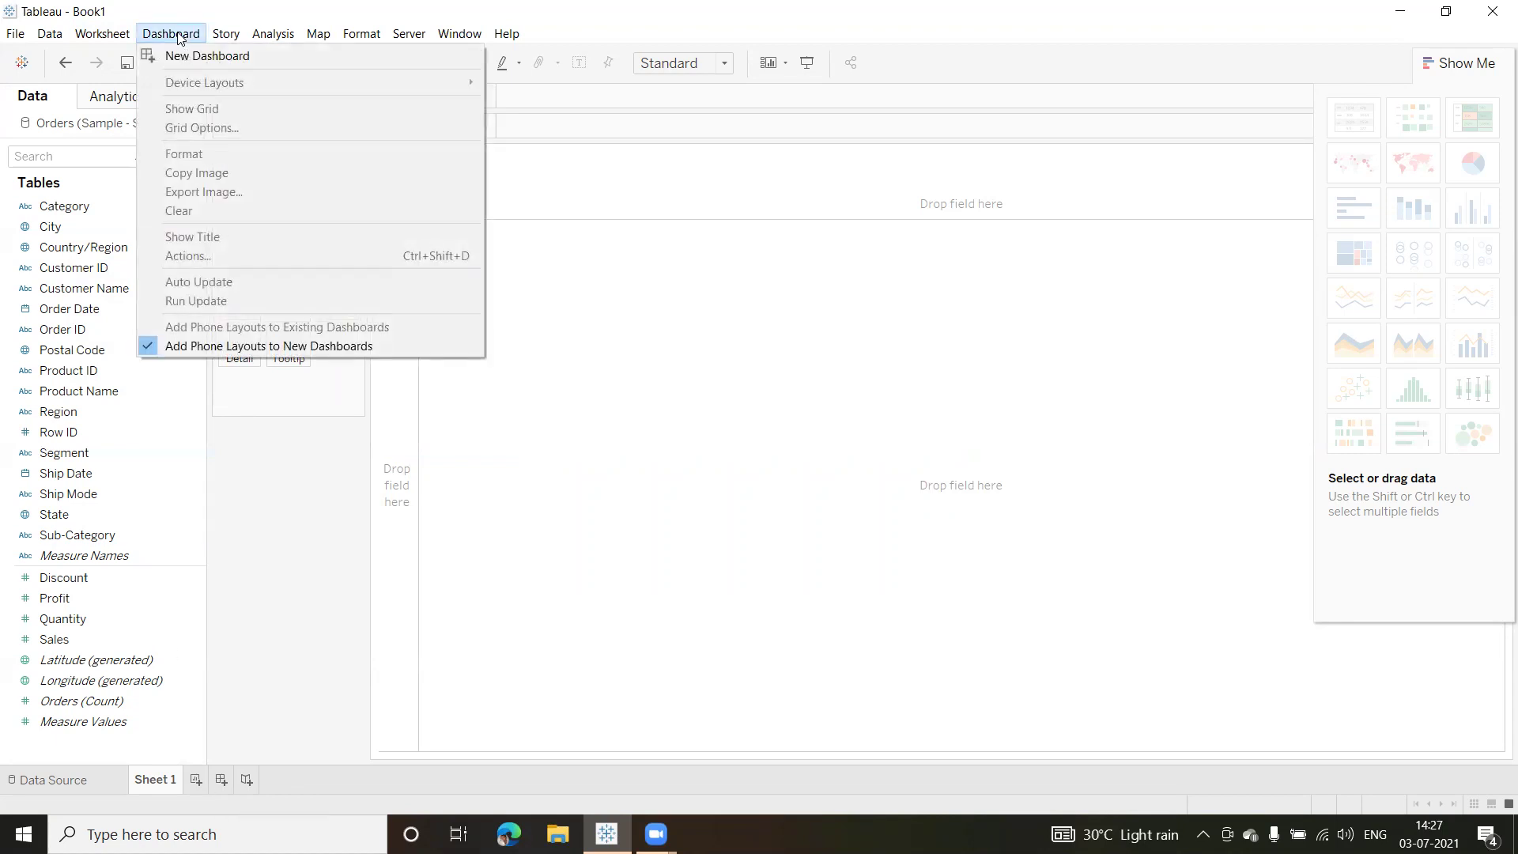
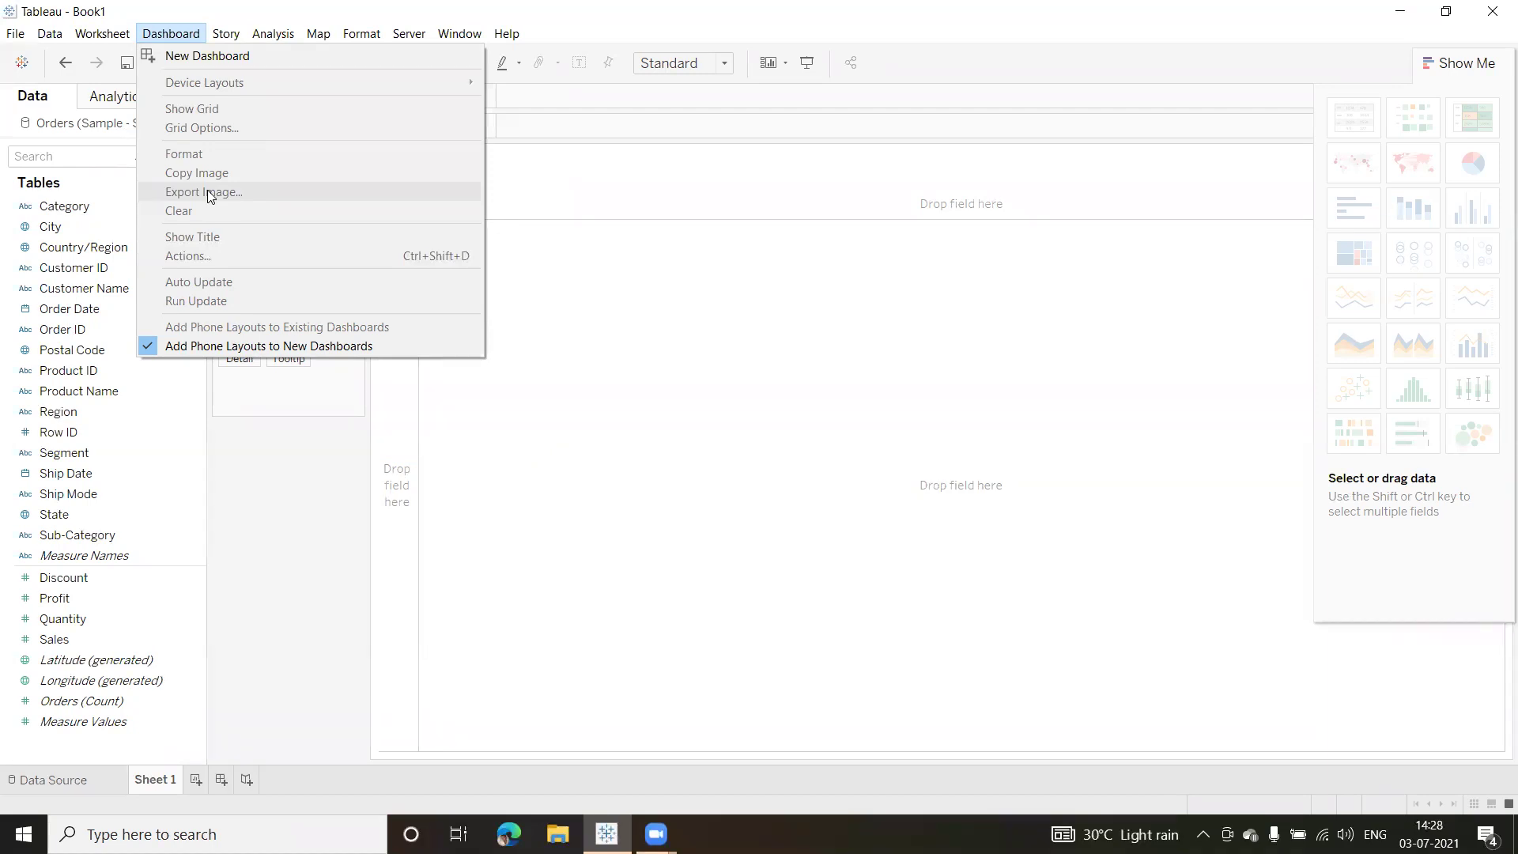
Examine the story commands and the analysis commands, including the options for totals
mouse_move(235, 35)
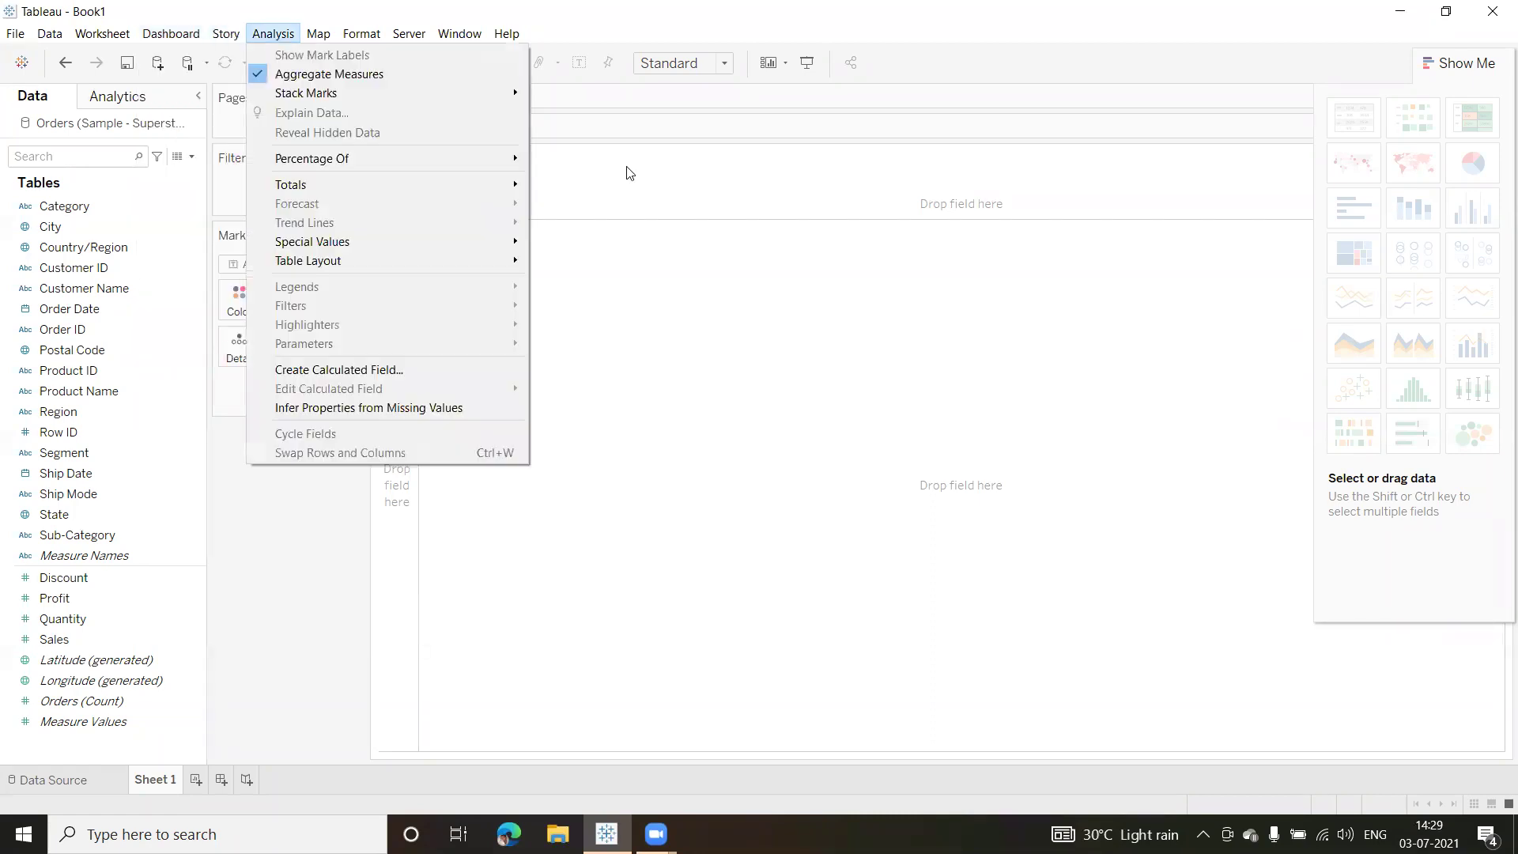
left_click(767, 250)
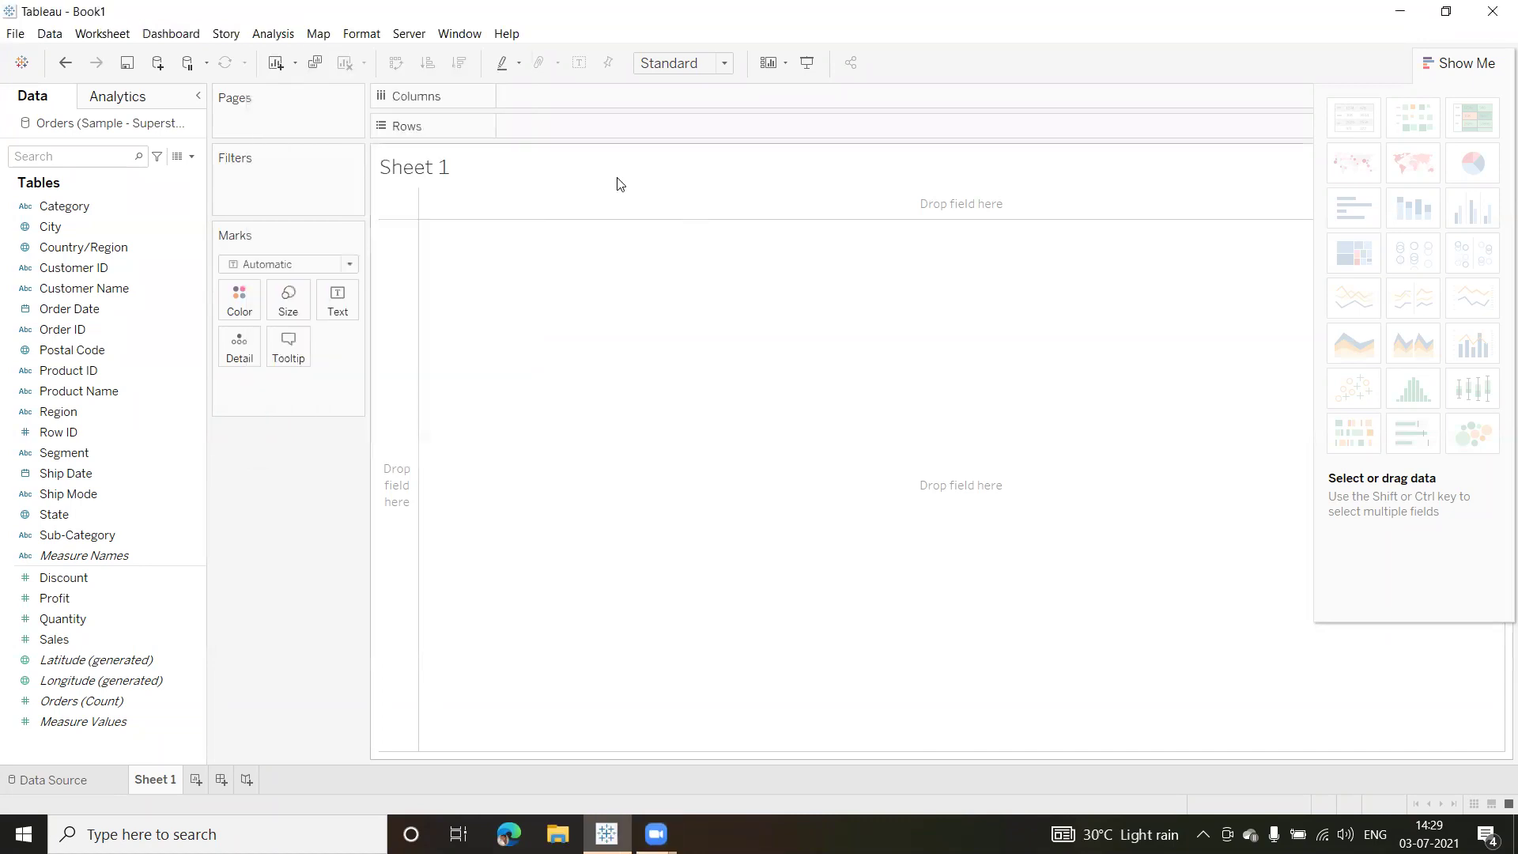
left_click(225, 34)
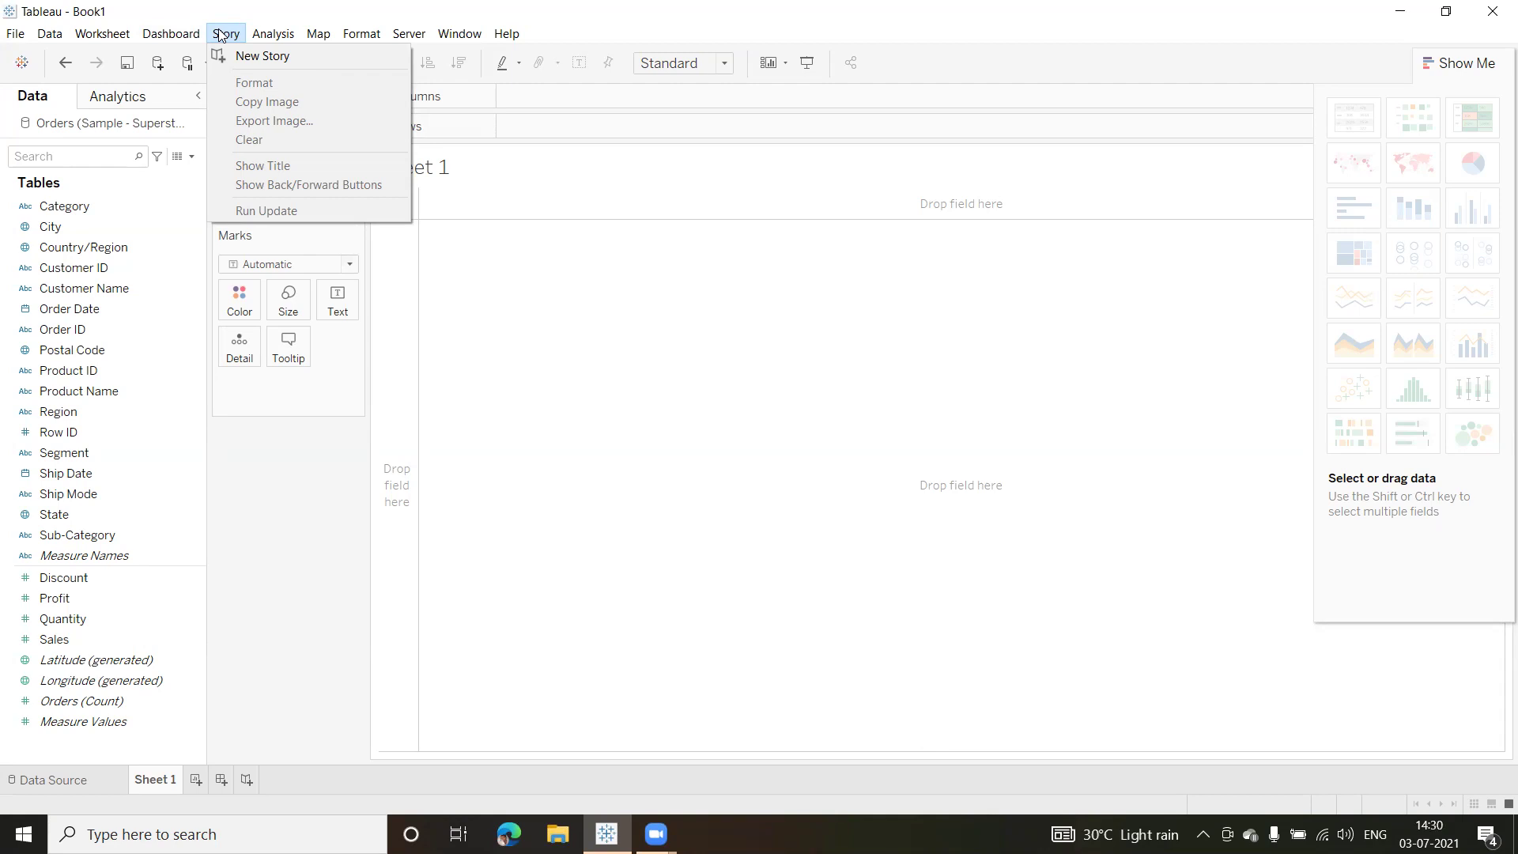
mouse_move(279, 35)
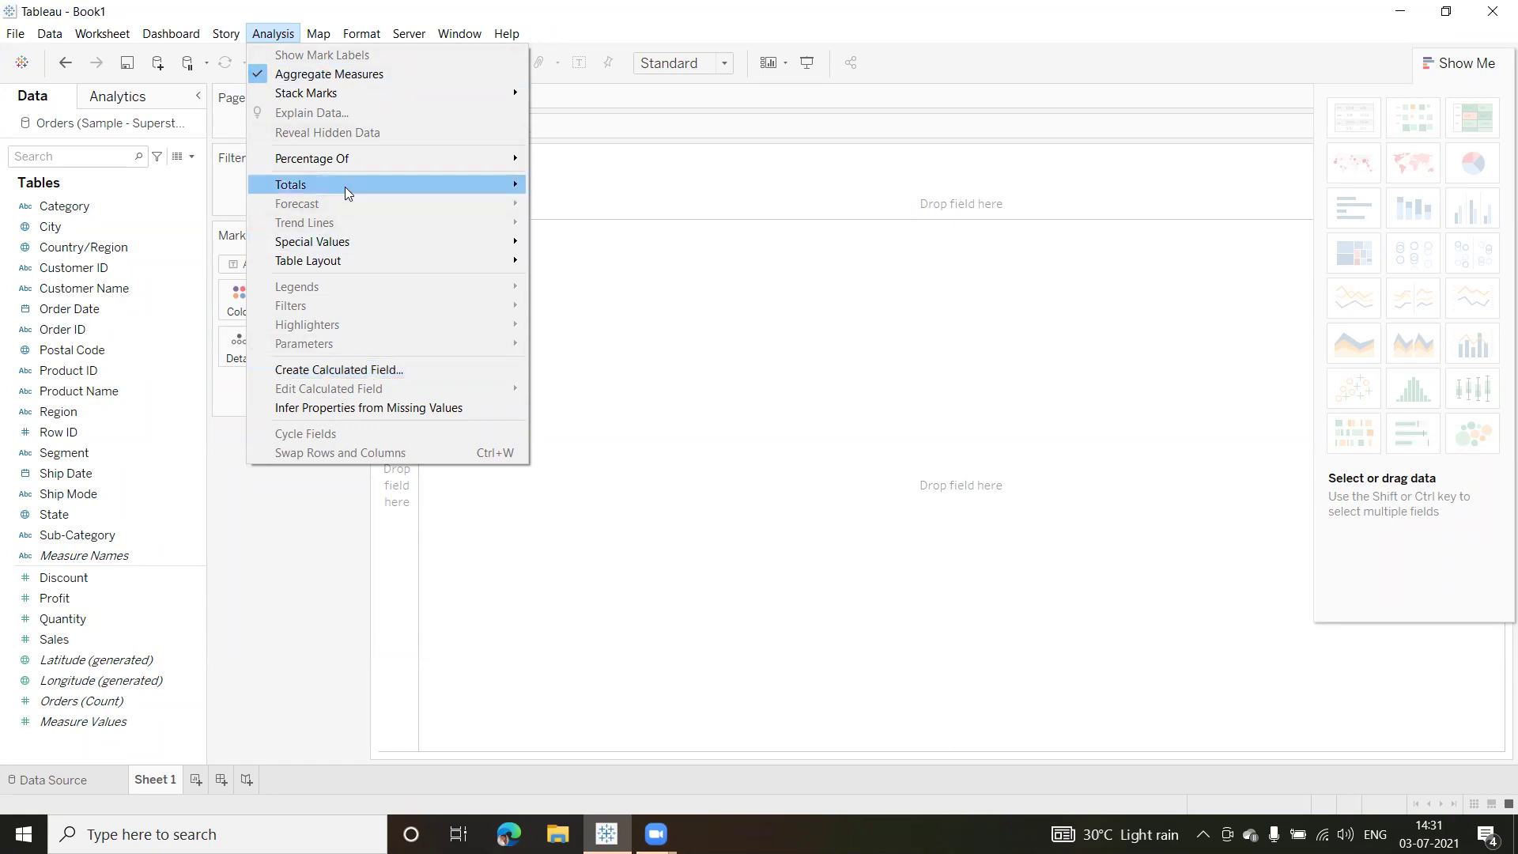
mouse_move(319, 188)
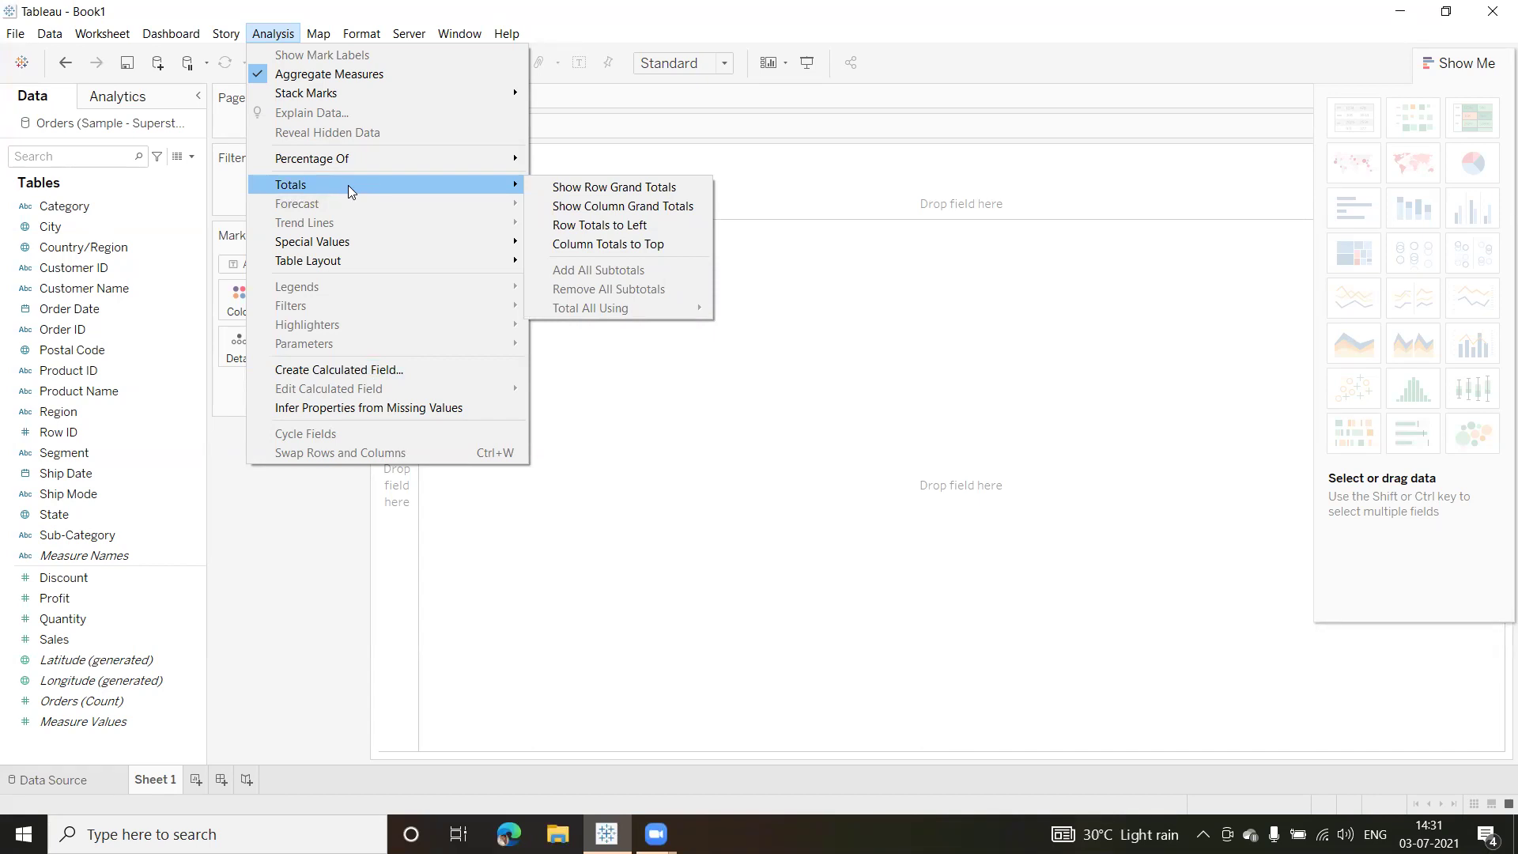
Examine the formatting, server, window and help commands
mouse_move(316, 36)
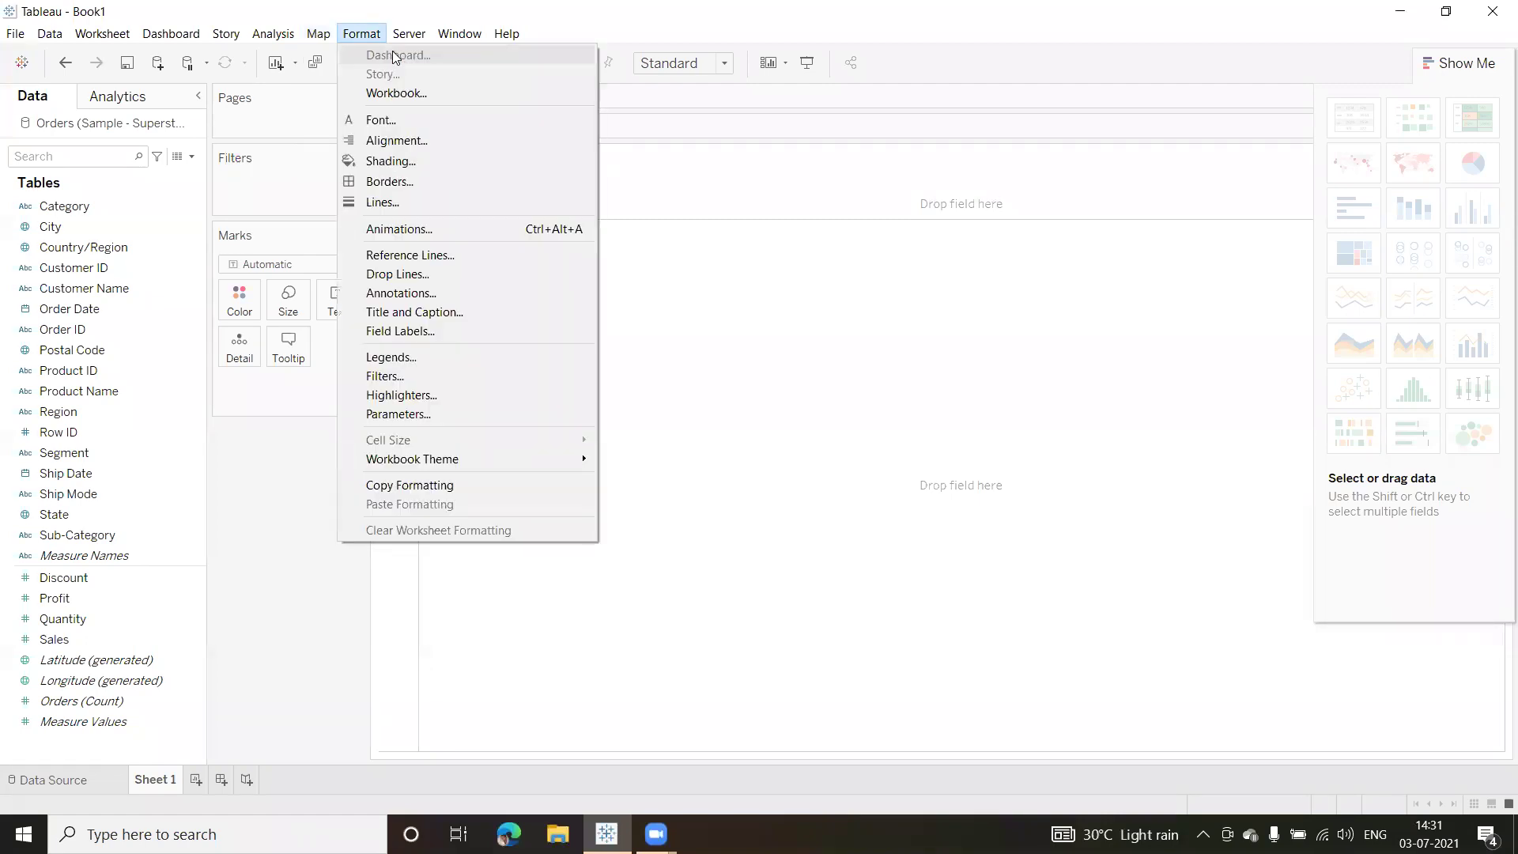
mouse_move(342, 57)
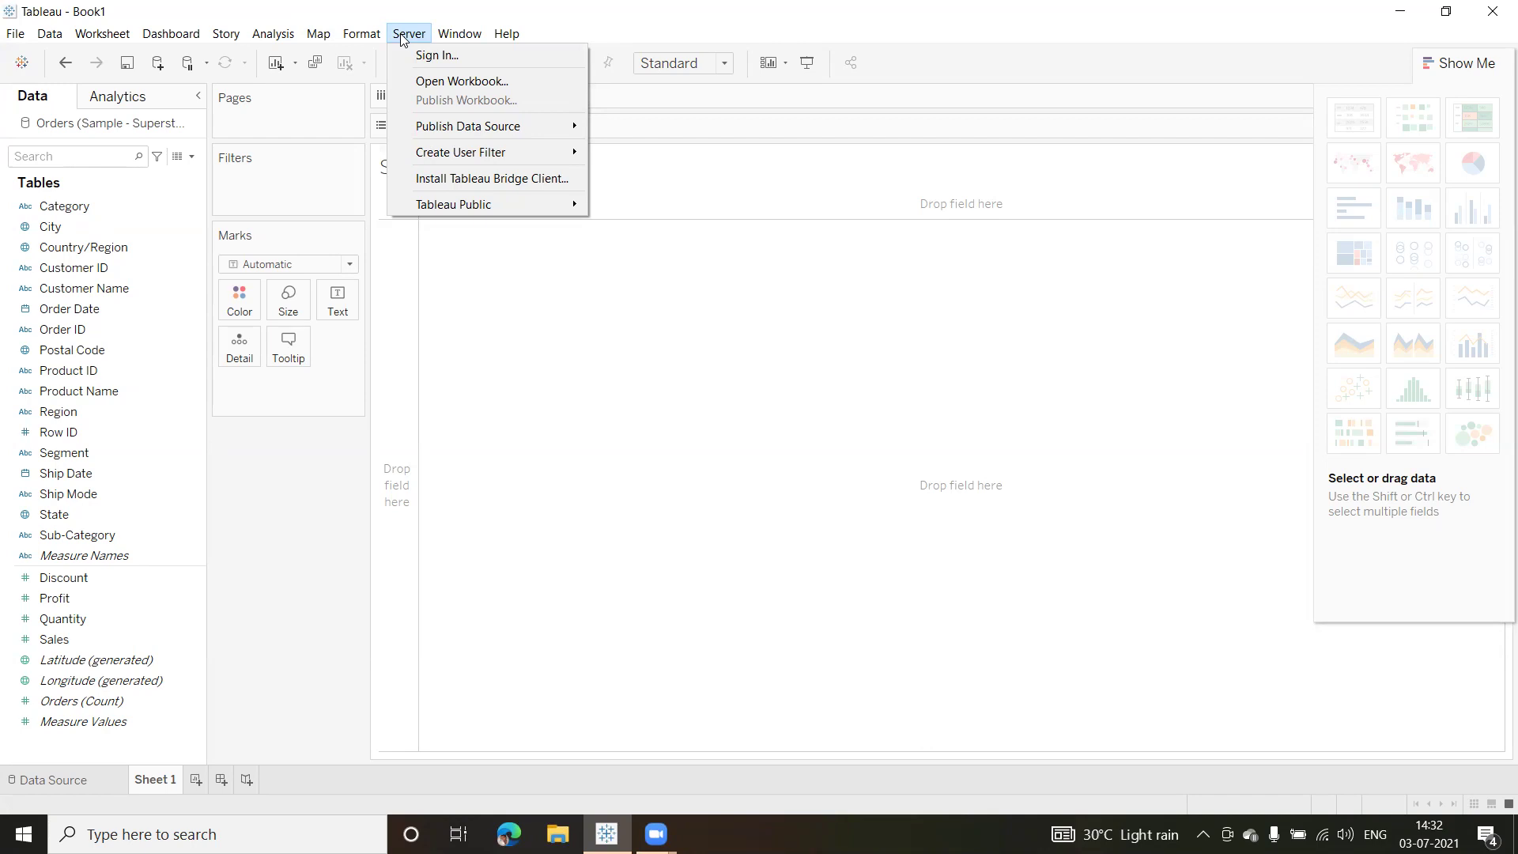
left_click(402, 36)
left_click(399, 36)
mouse_move(454, 38)
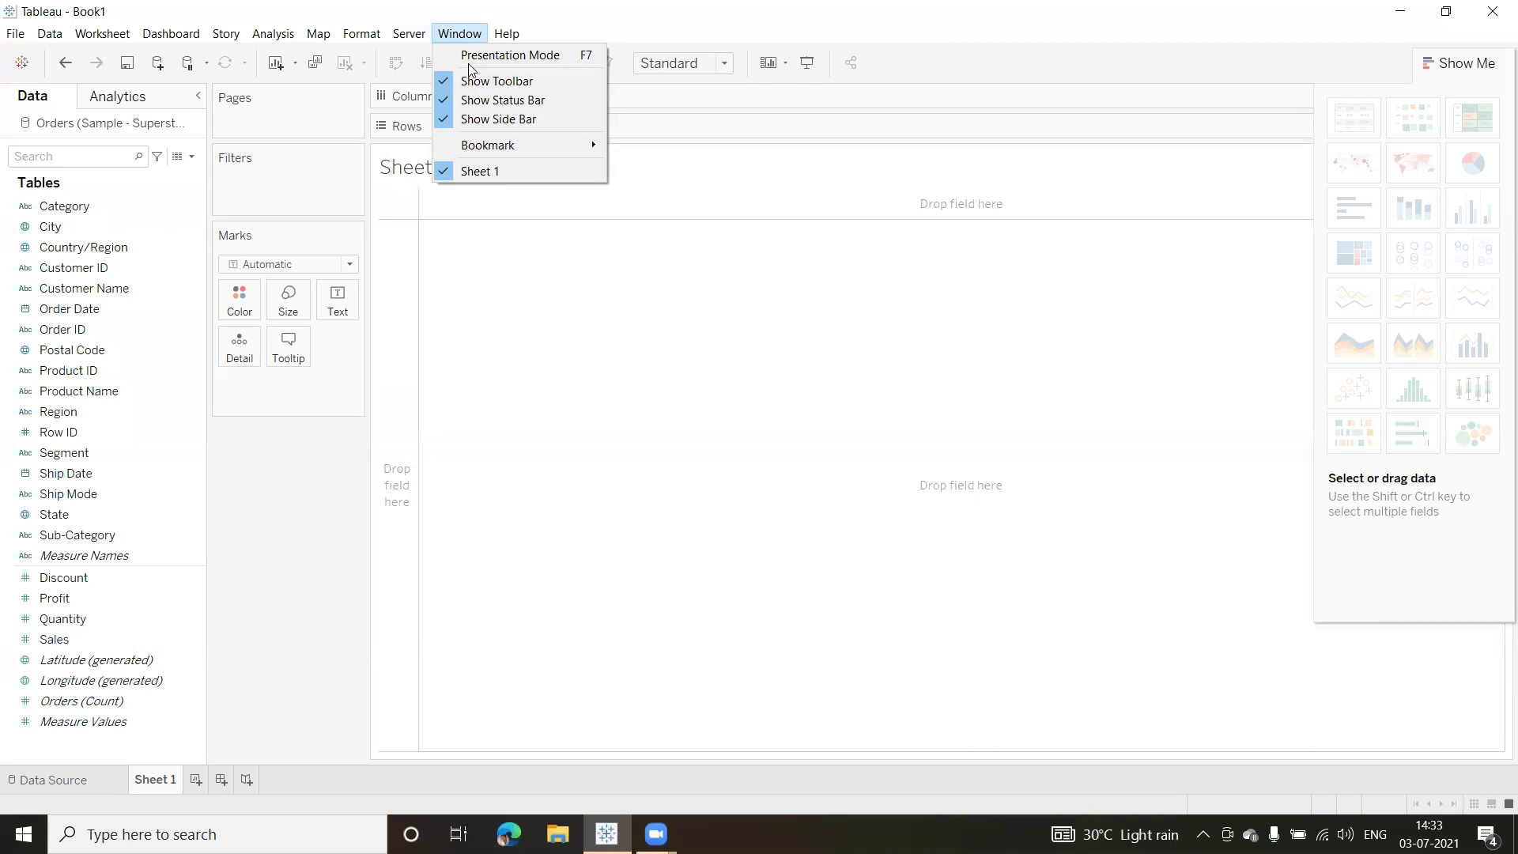
key("Right")
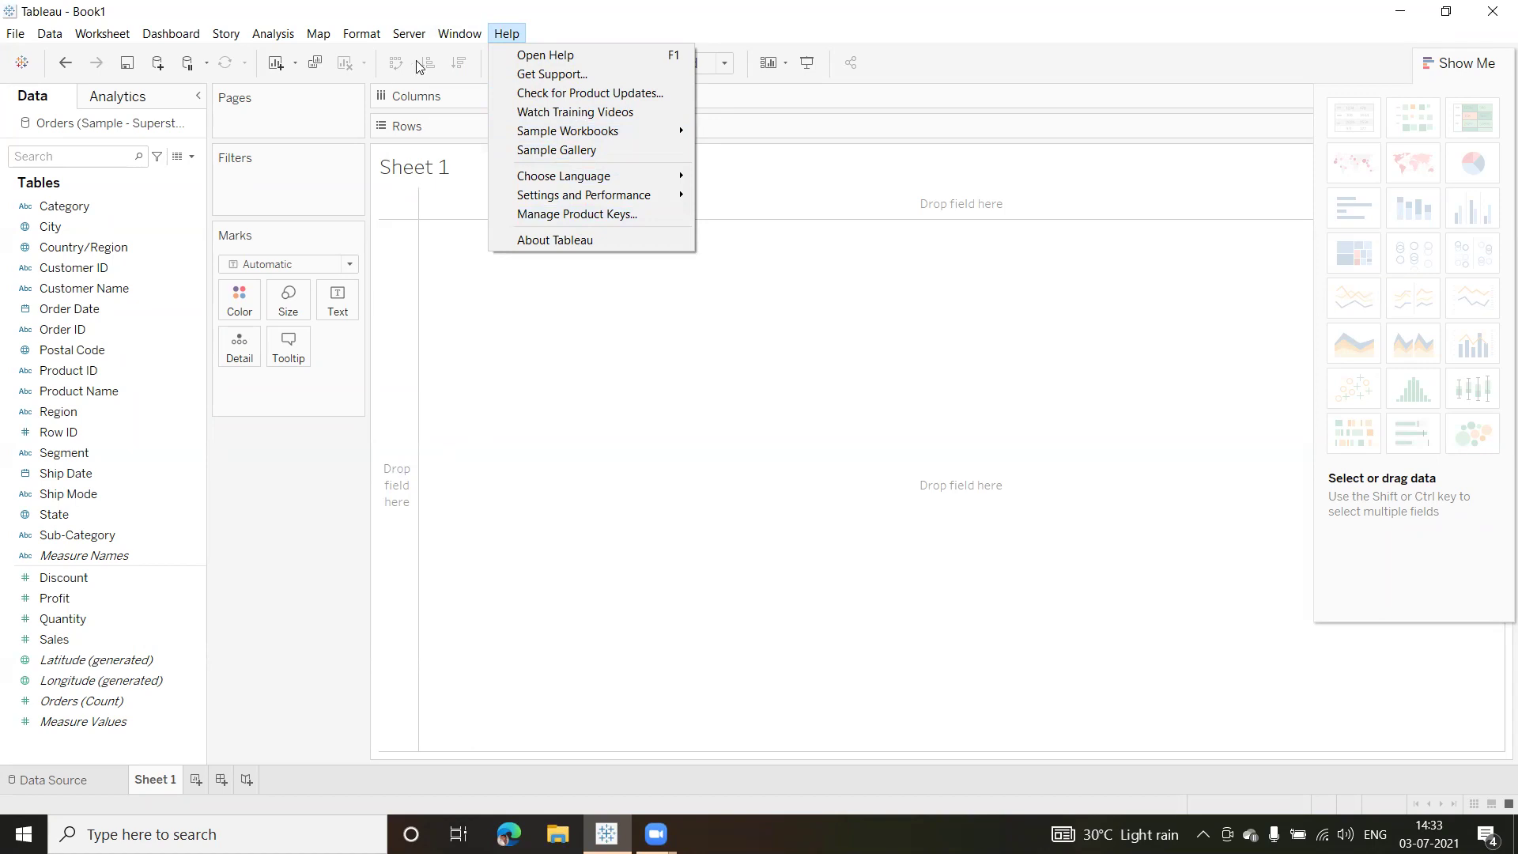
left_click(415, 33)
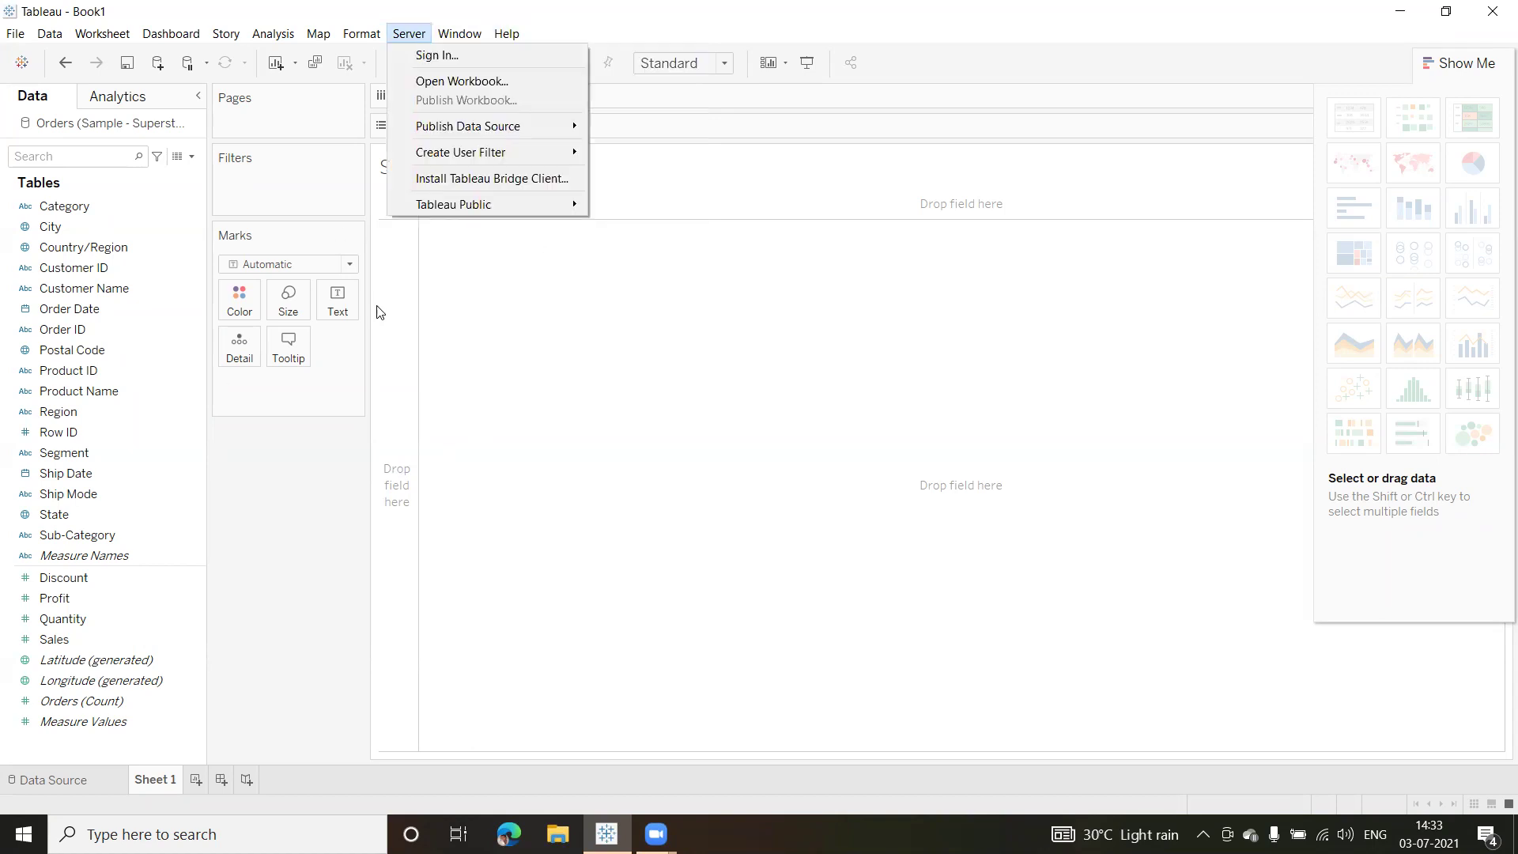
left_click(402, 338)
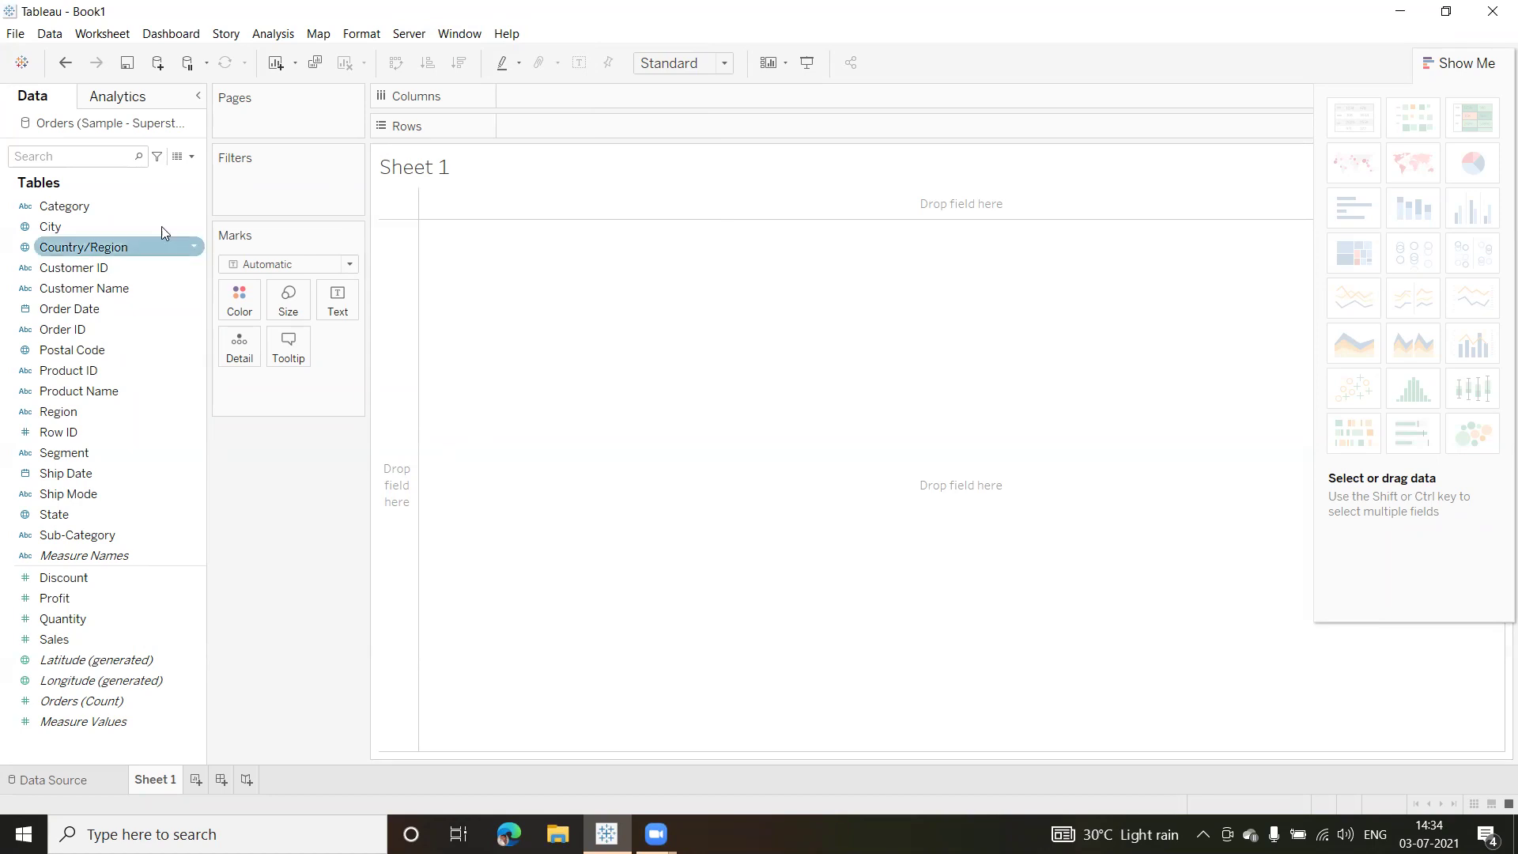
Build a text table with Category on the columns and Region on the rows, and widen its columns
left_click(105, 342)
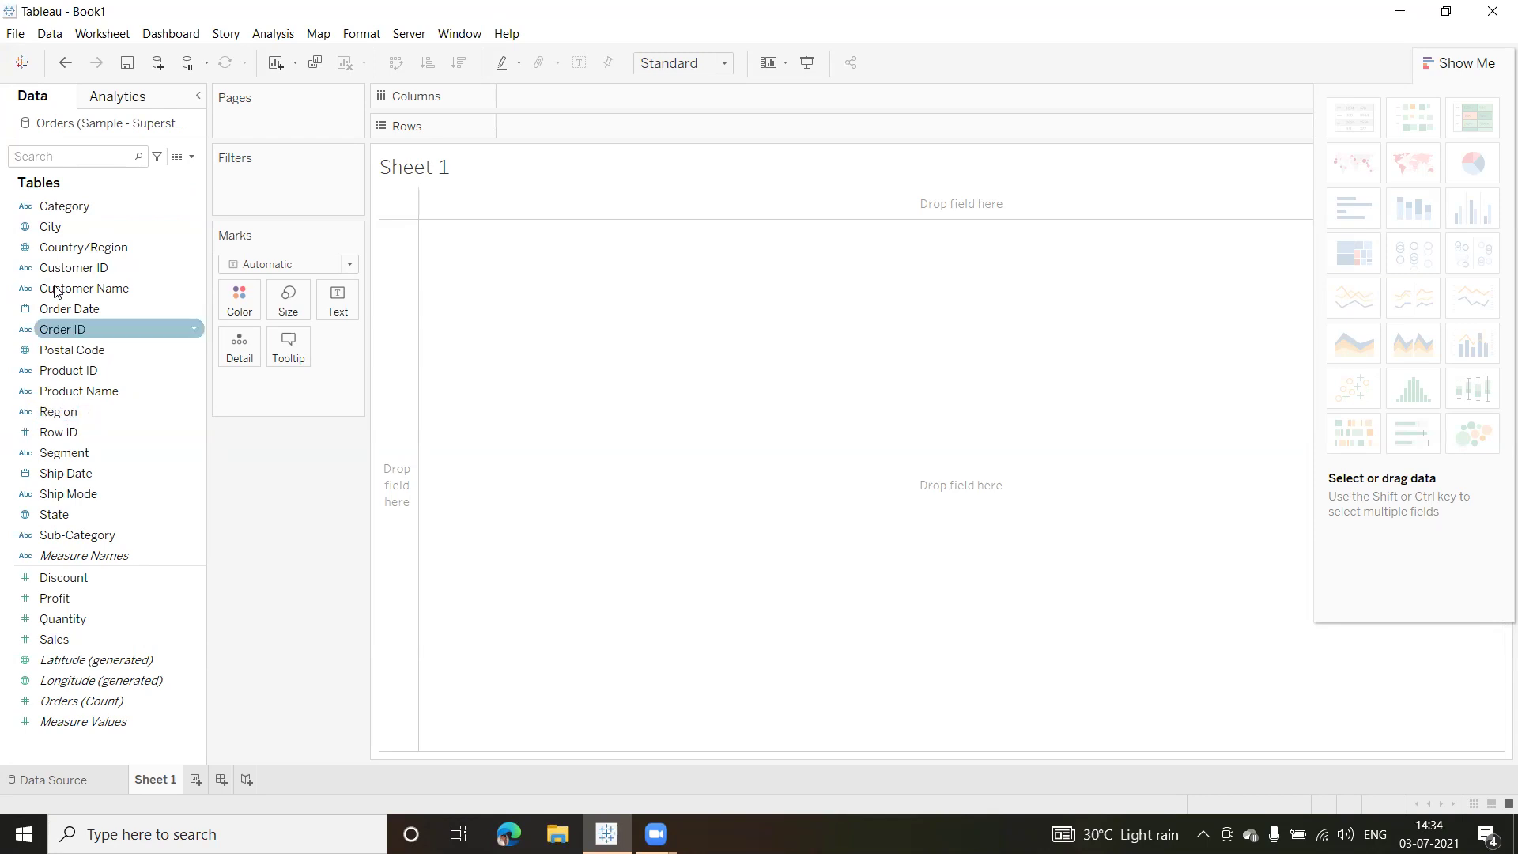
left_click_drag(48, 209, 558, 94)
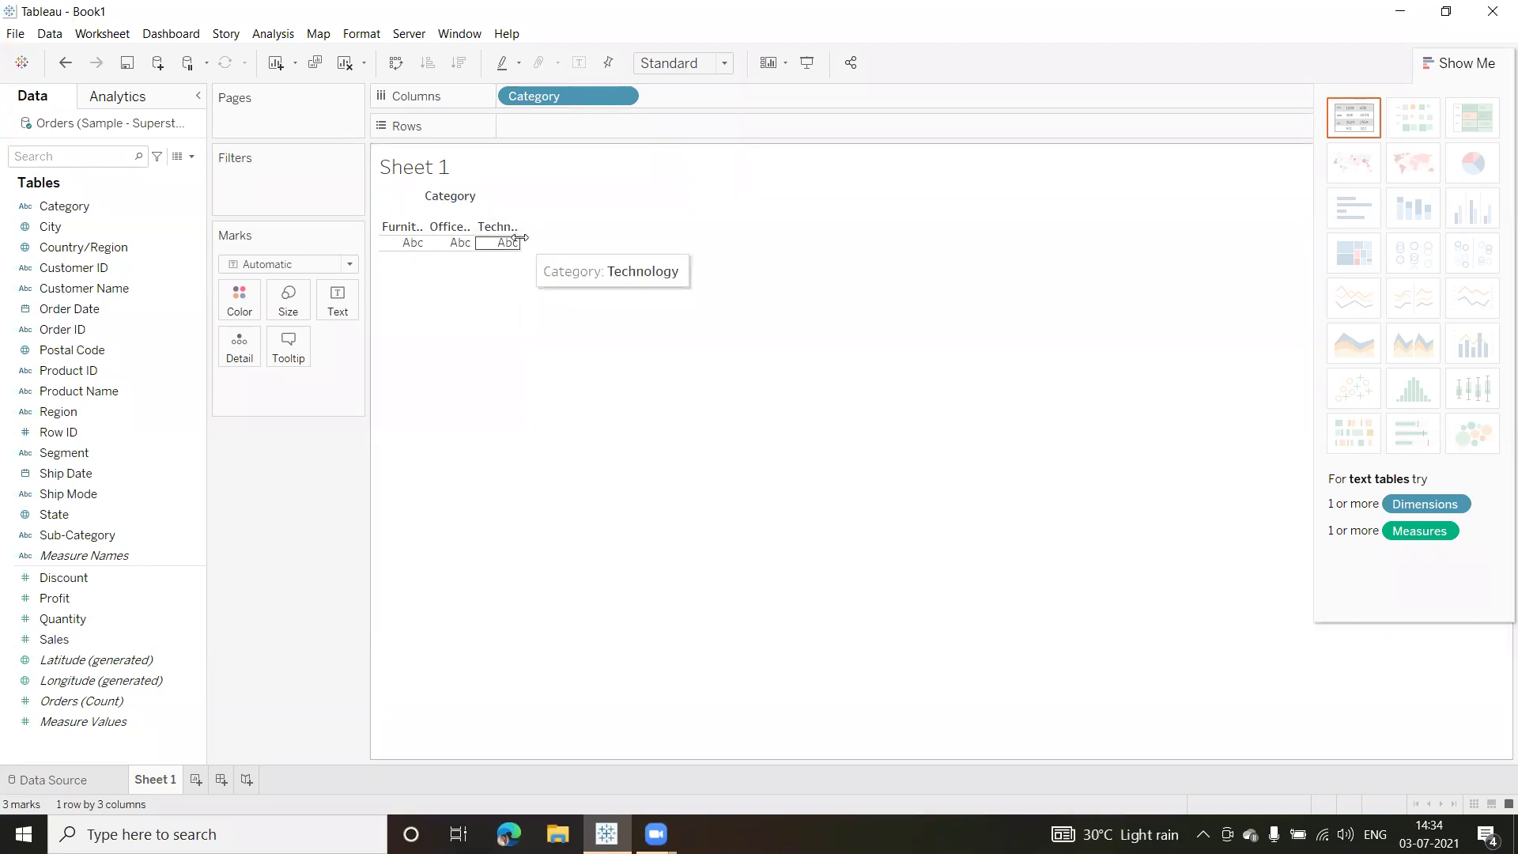
left_click_drag(616, 257, 616, 257)
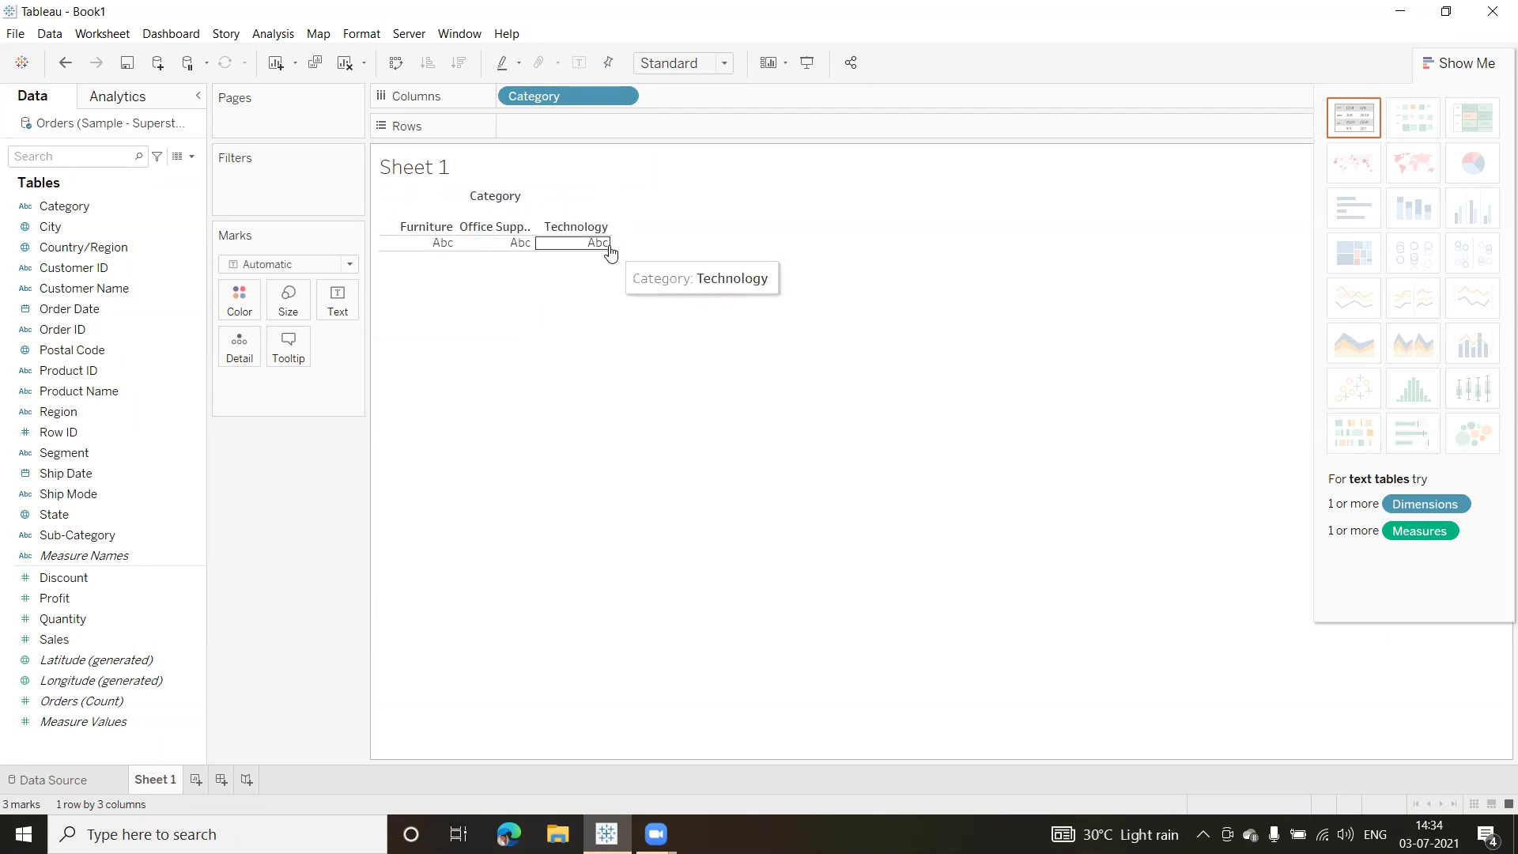
left_click_drag(611, 228, 717, 230)
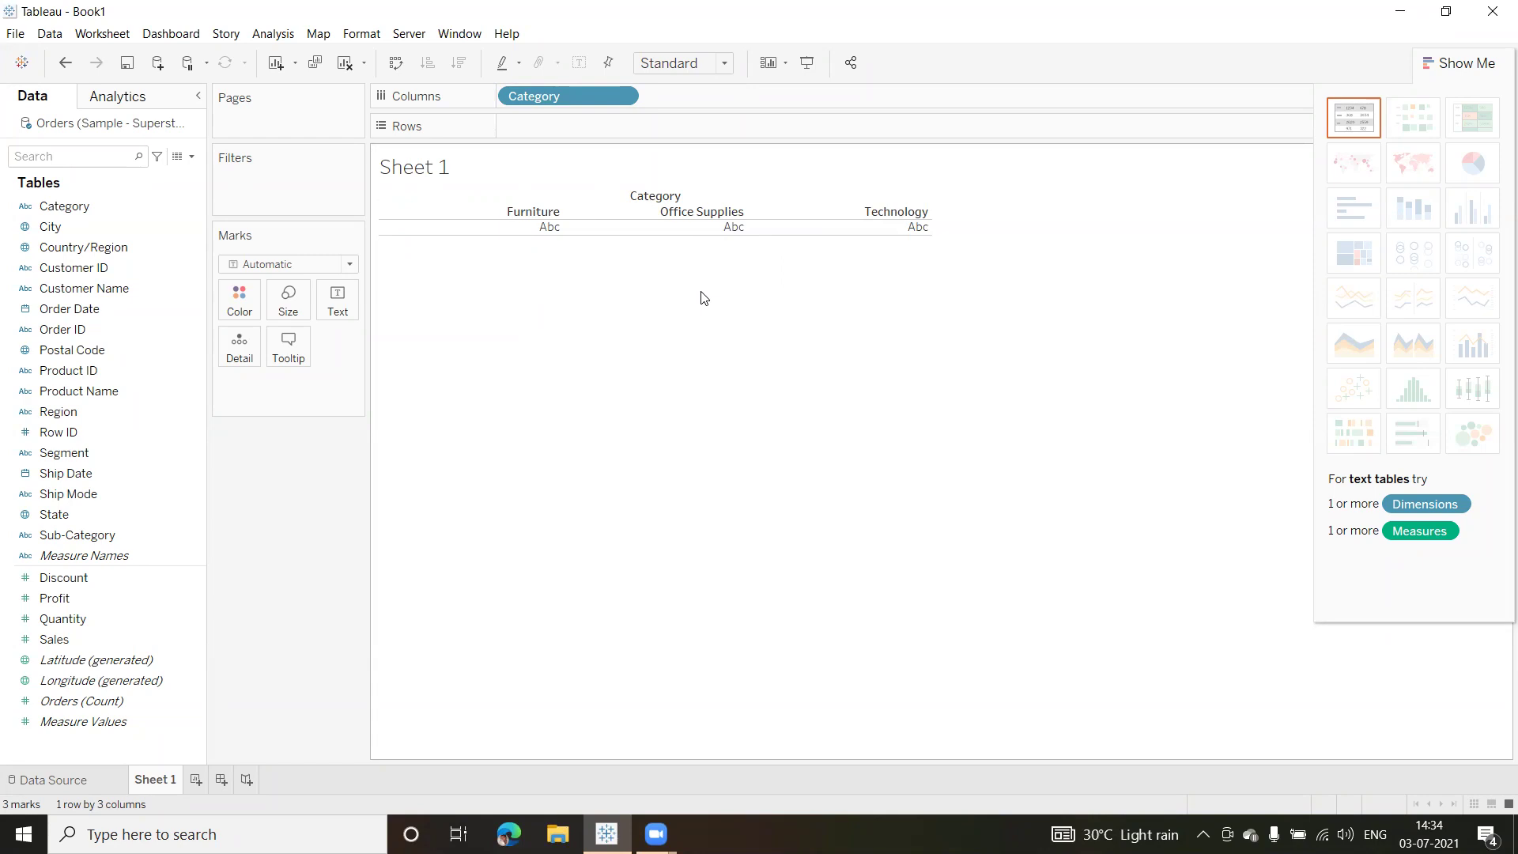
left_click(87, 410)
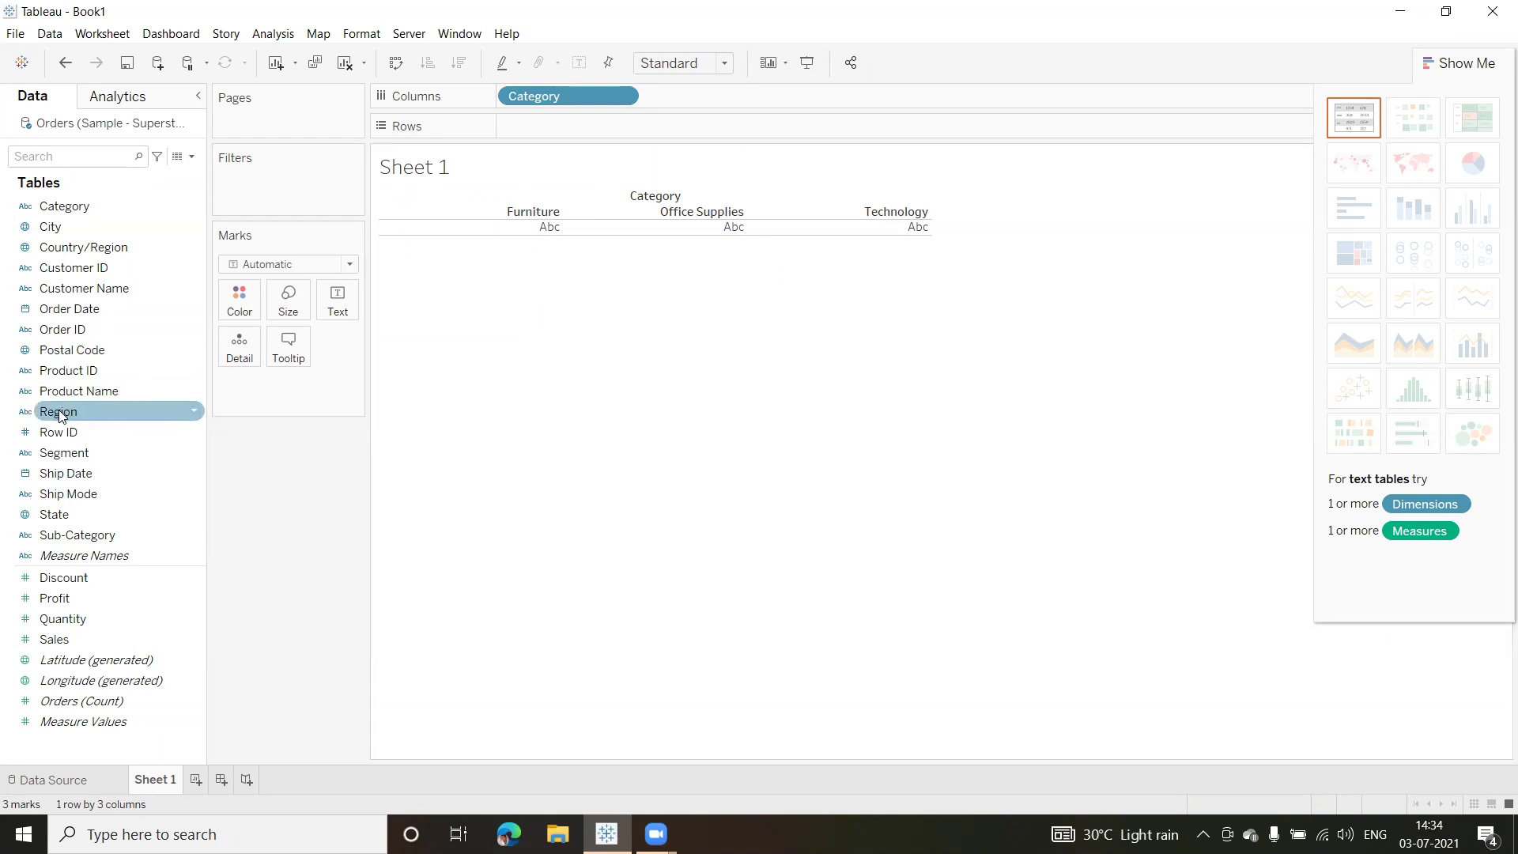
left_click_drag(61, 415, 556, 135)
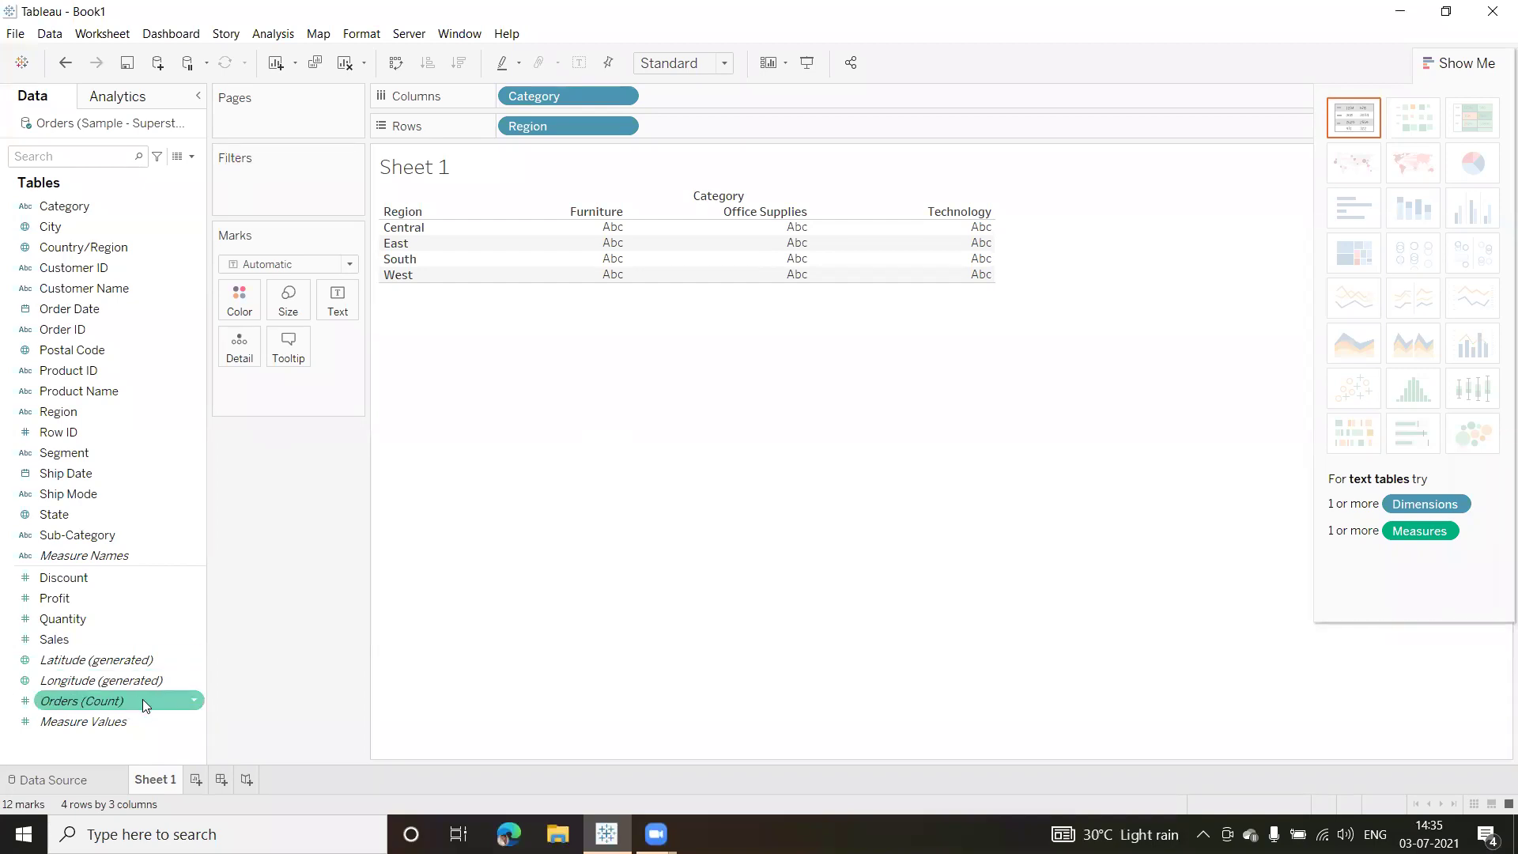
Examine the columns of the Orders table in the data source and return to Sheet 1
left_click(58, 782)
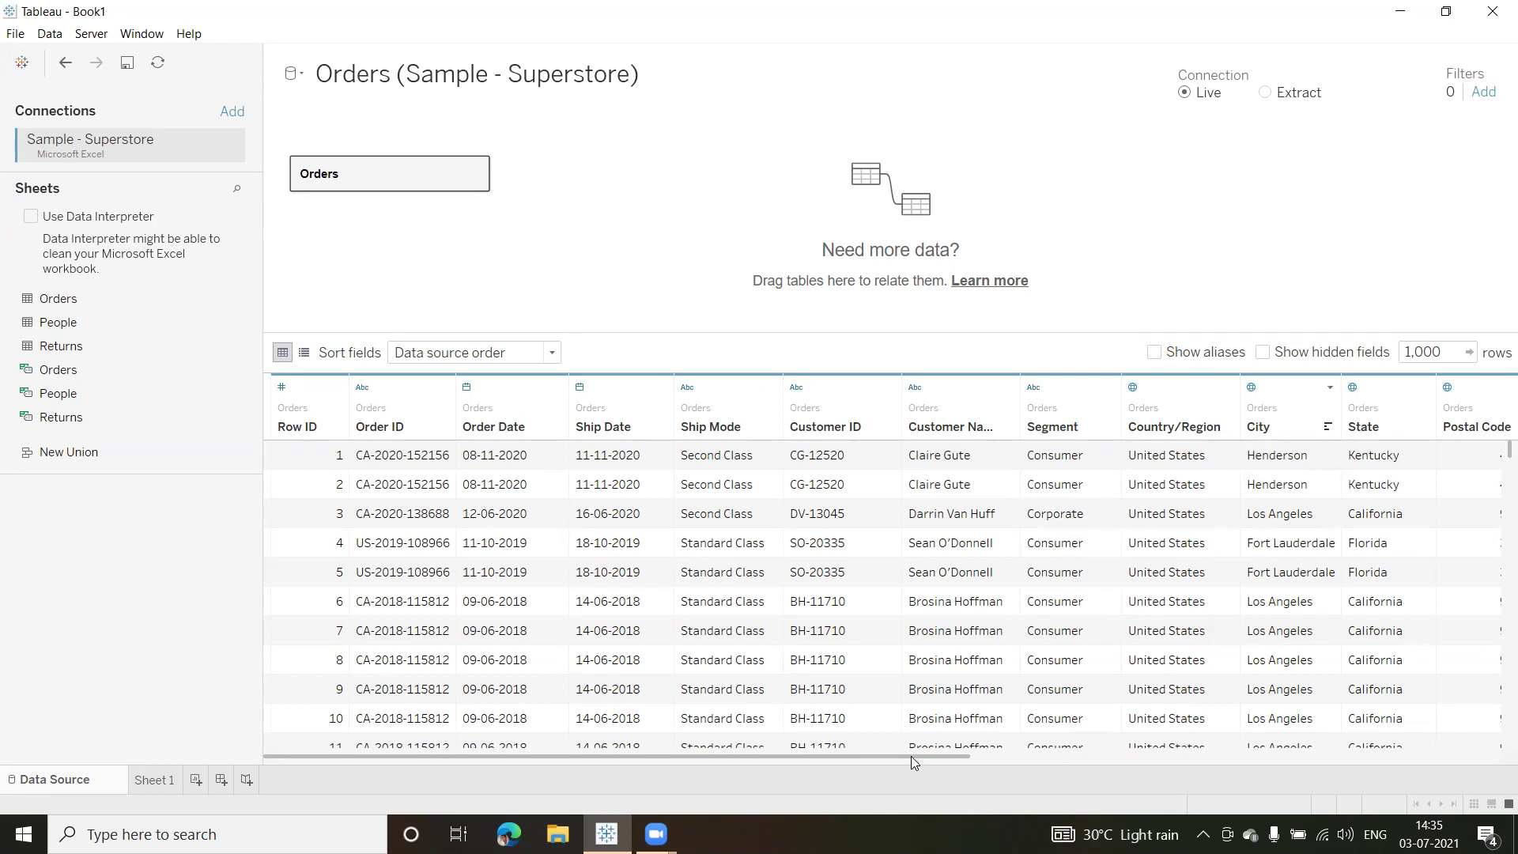
left_click_drag(915, 761, 988, 762)
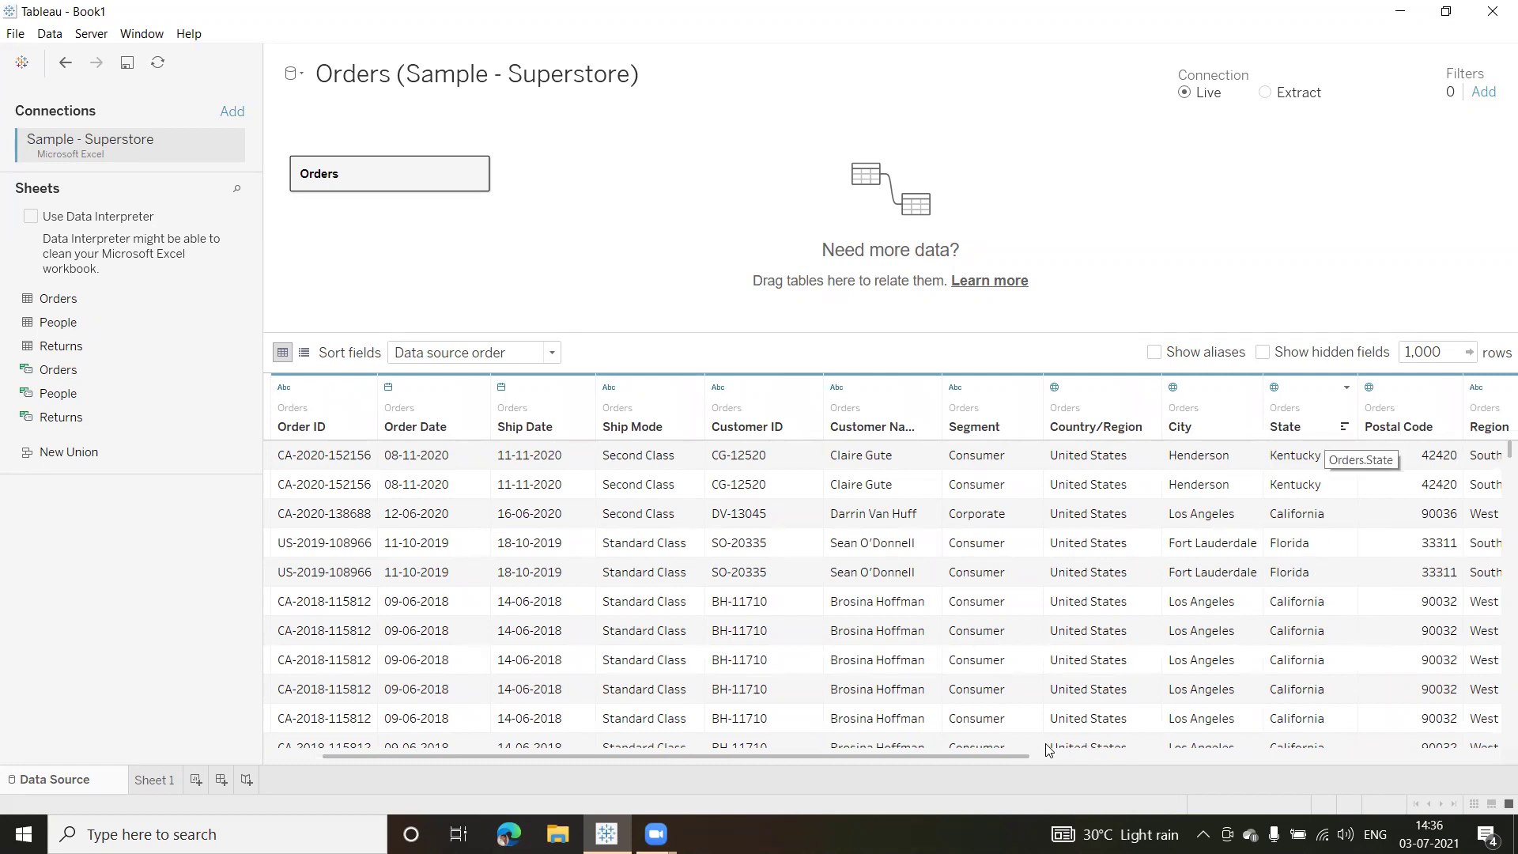
left_click_drag(999, 760, 1266, 749)
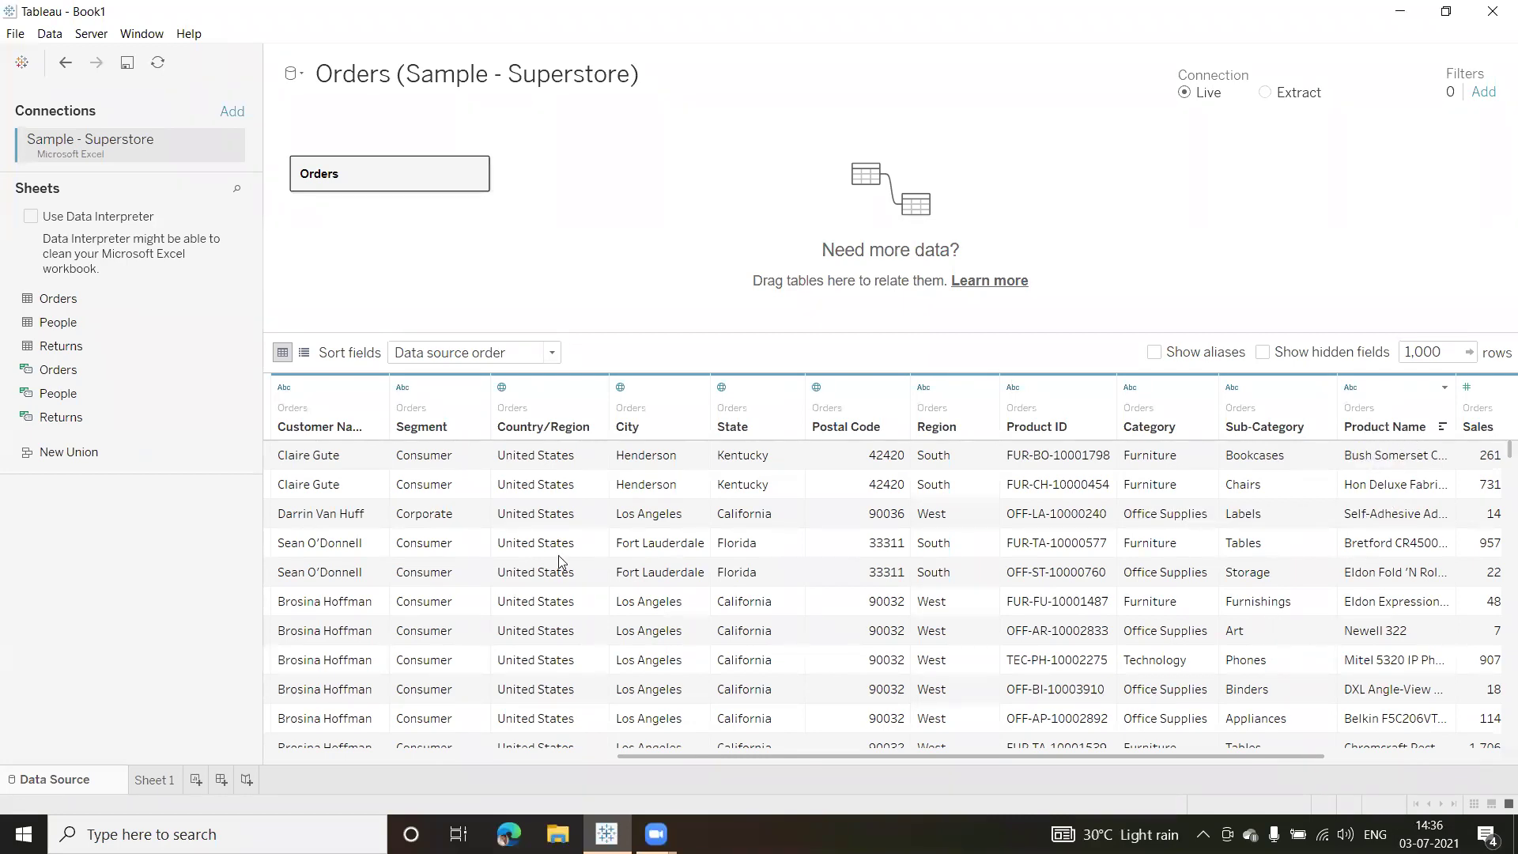
left_click(155, 783)
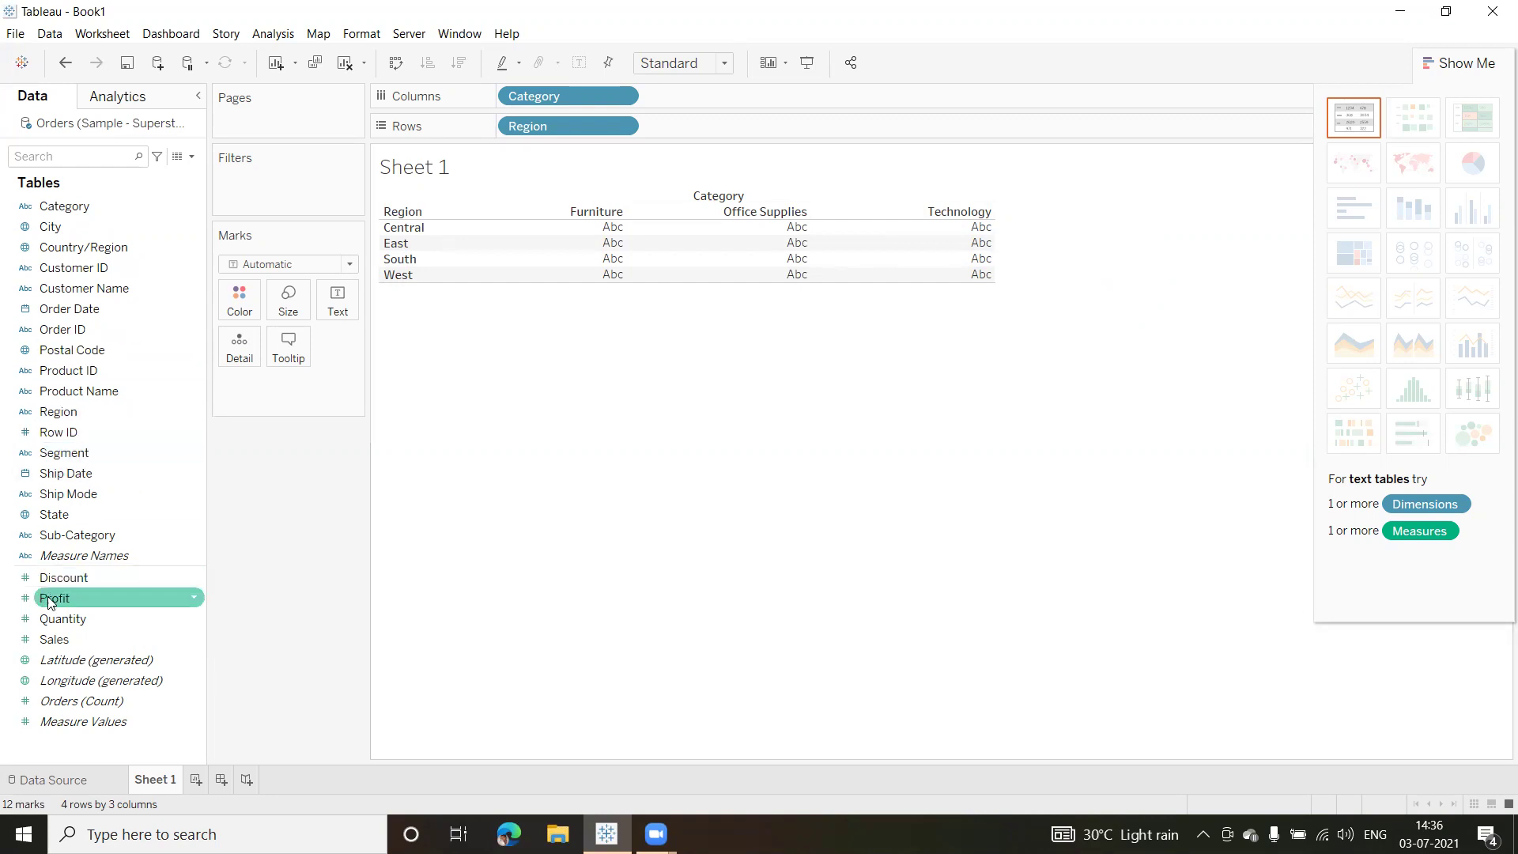
Add Sales to the table's marks as a detail and remove it again
left_click(51, 642)
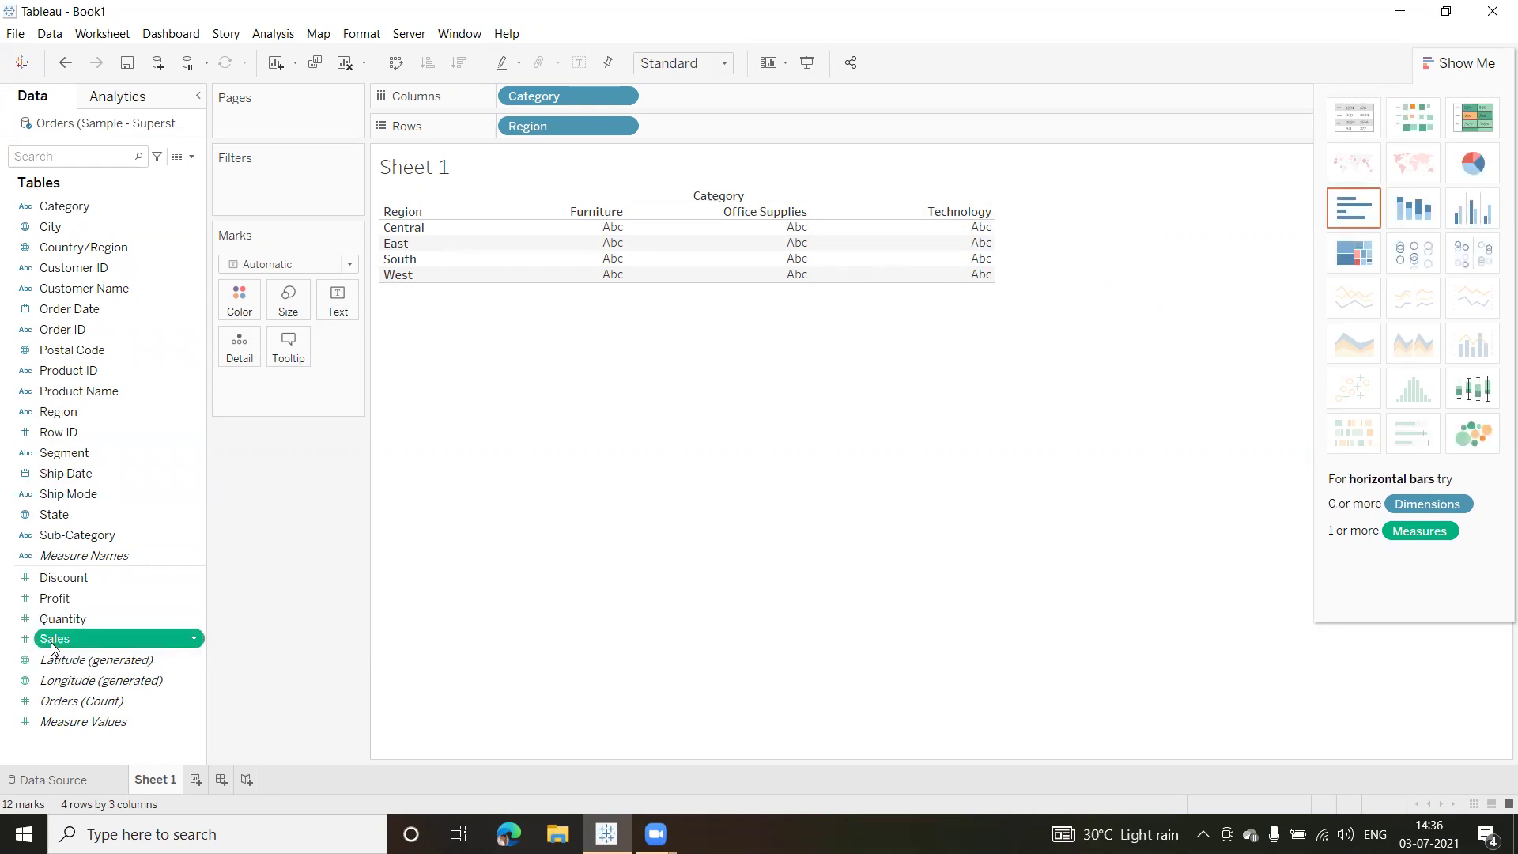
left_click_drag(55, 639, 266, 408)
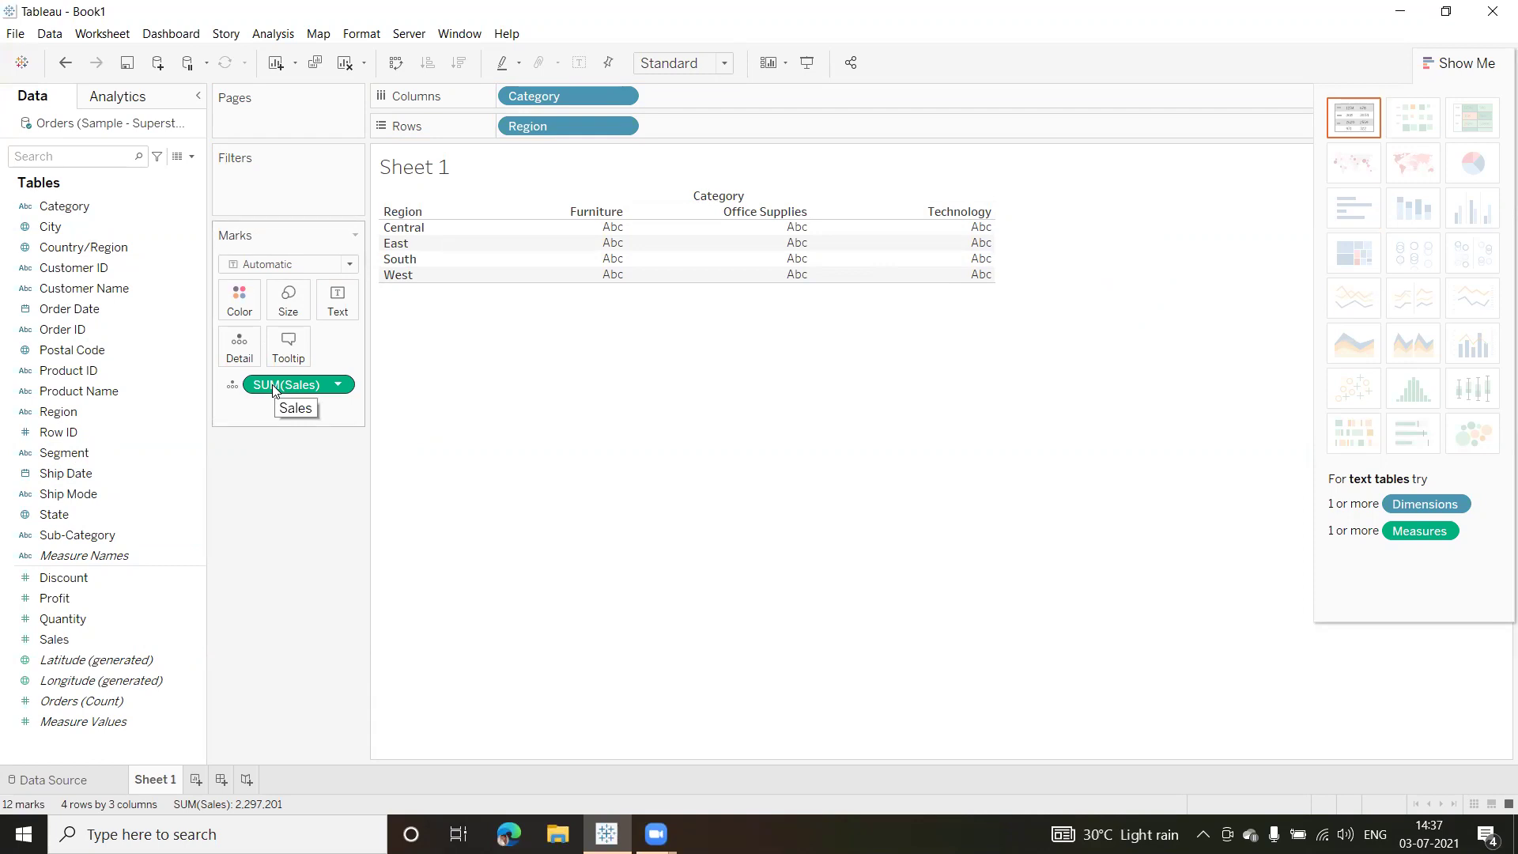
left_click_drag(252, 384, 261, 514)
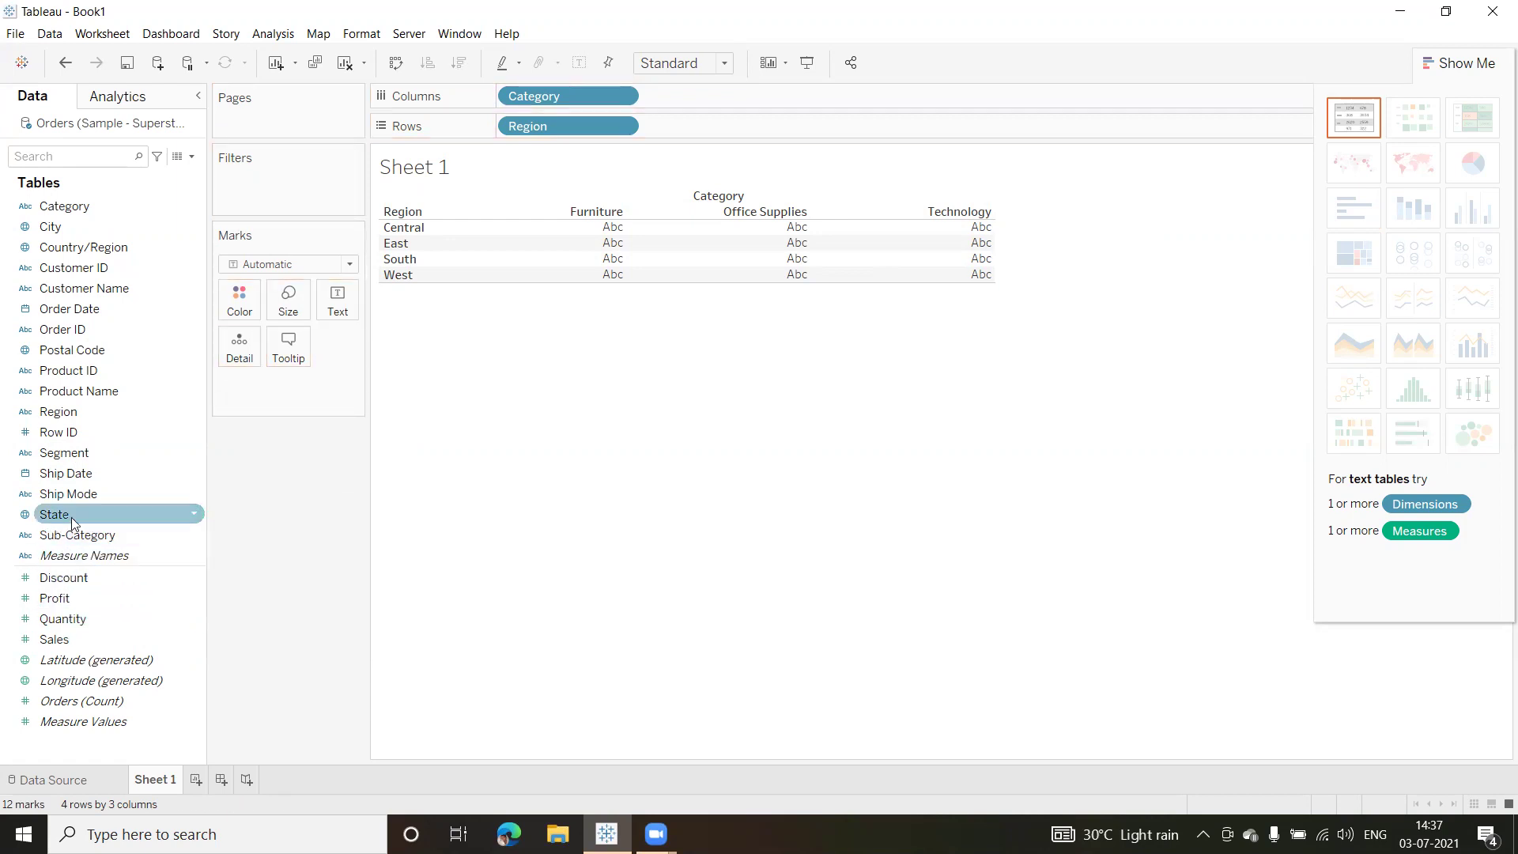
Show the sum of Sales as text in every Category and Region cell of the table
left_click_drag(55, 639, 343, 302)
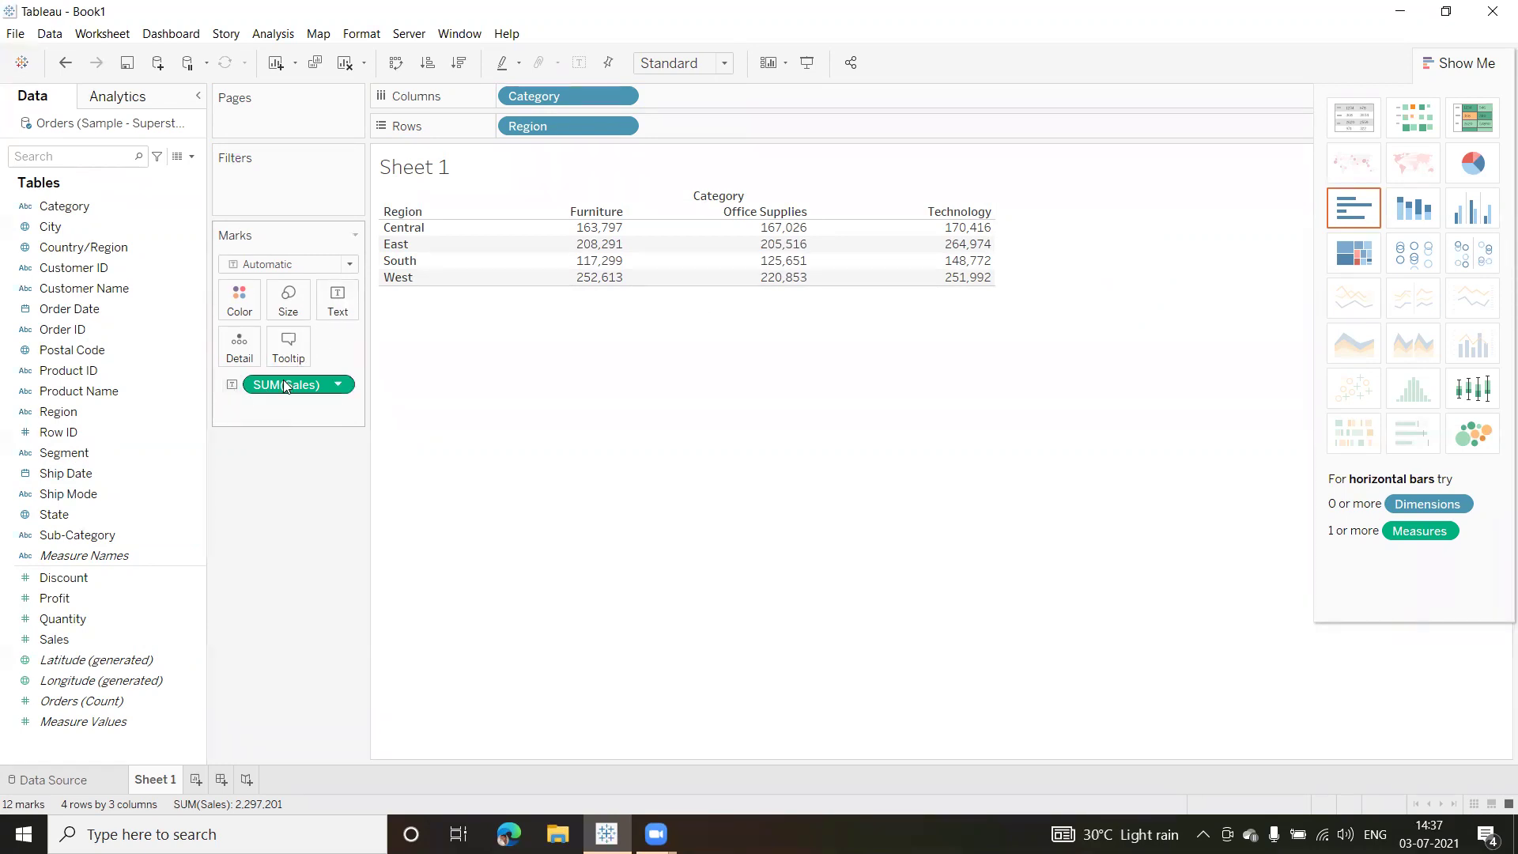
mouse_move(601, 230)
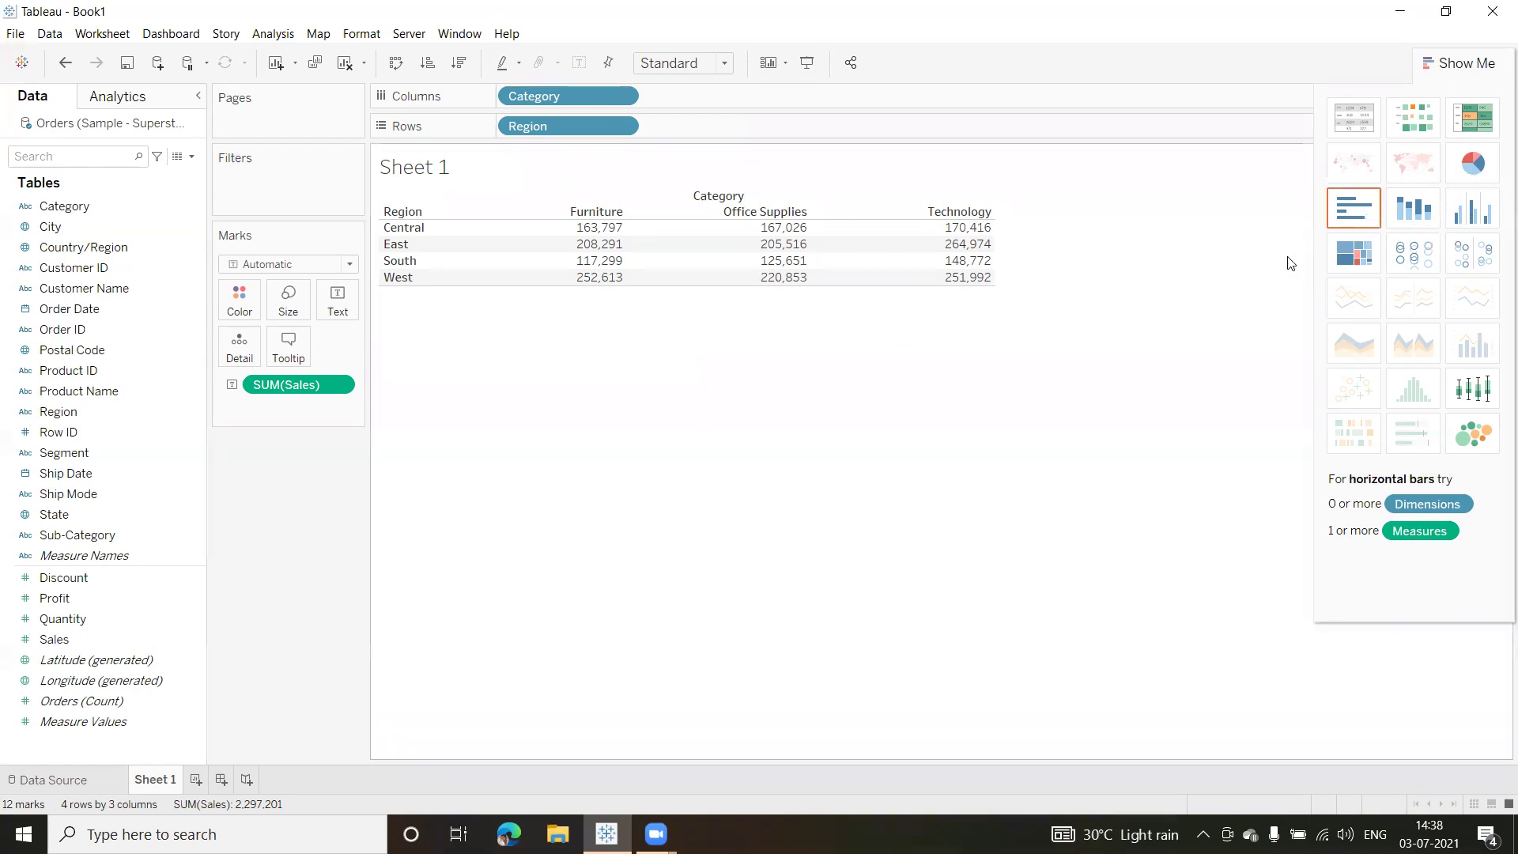
Convert the table to horizontal bars with Category ahead of Sales on the columns, and narrow the category panes
left_click(1359, 210)
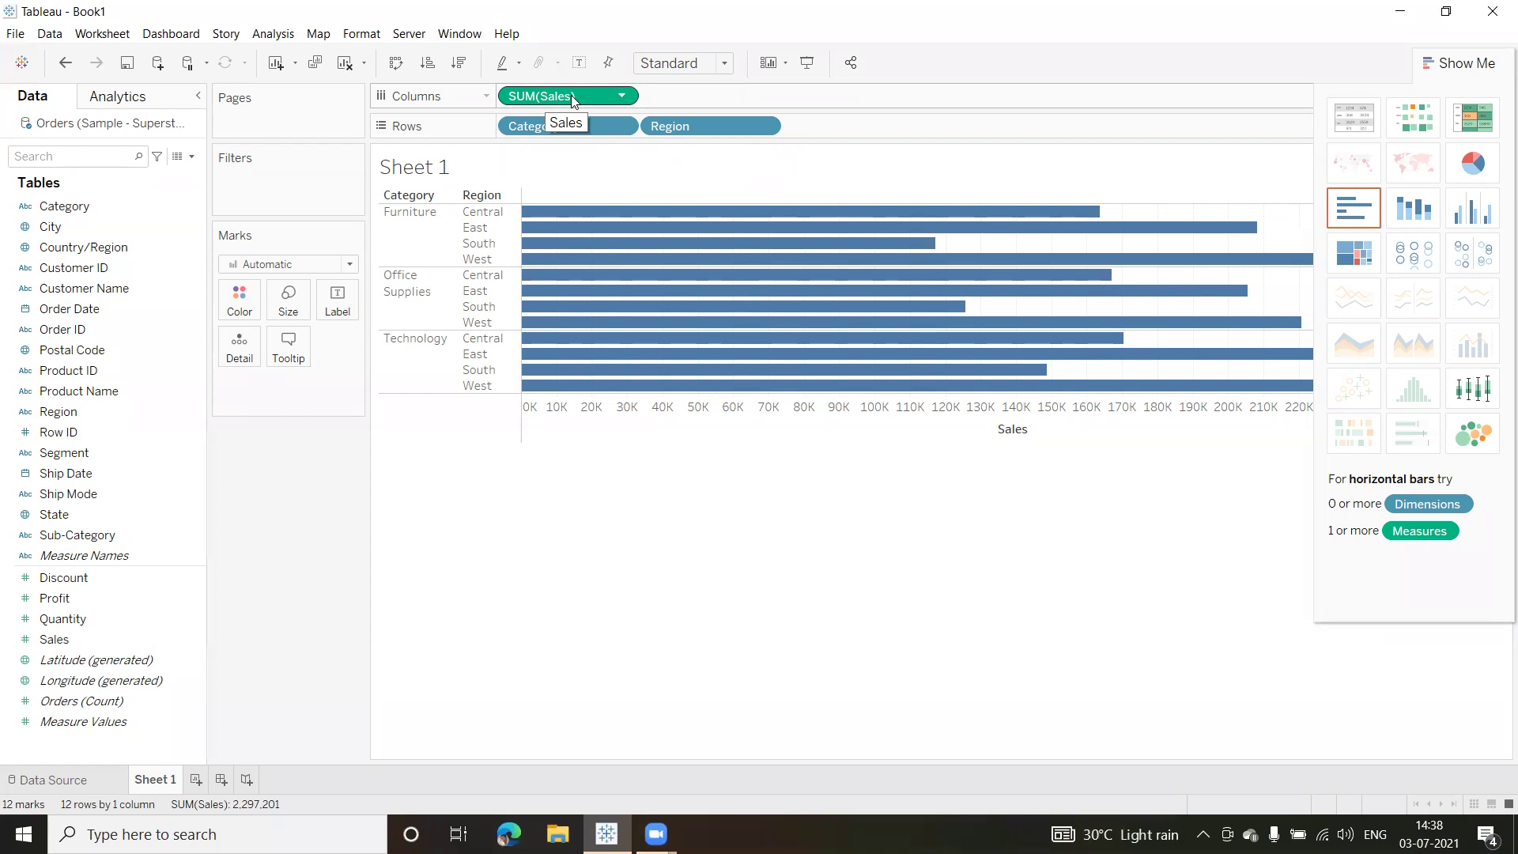
left_click_drag(517, 127, 681, 98)
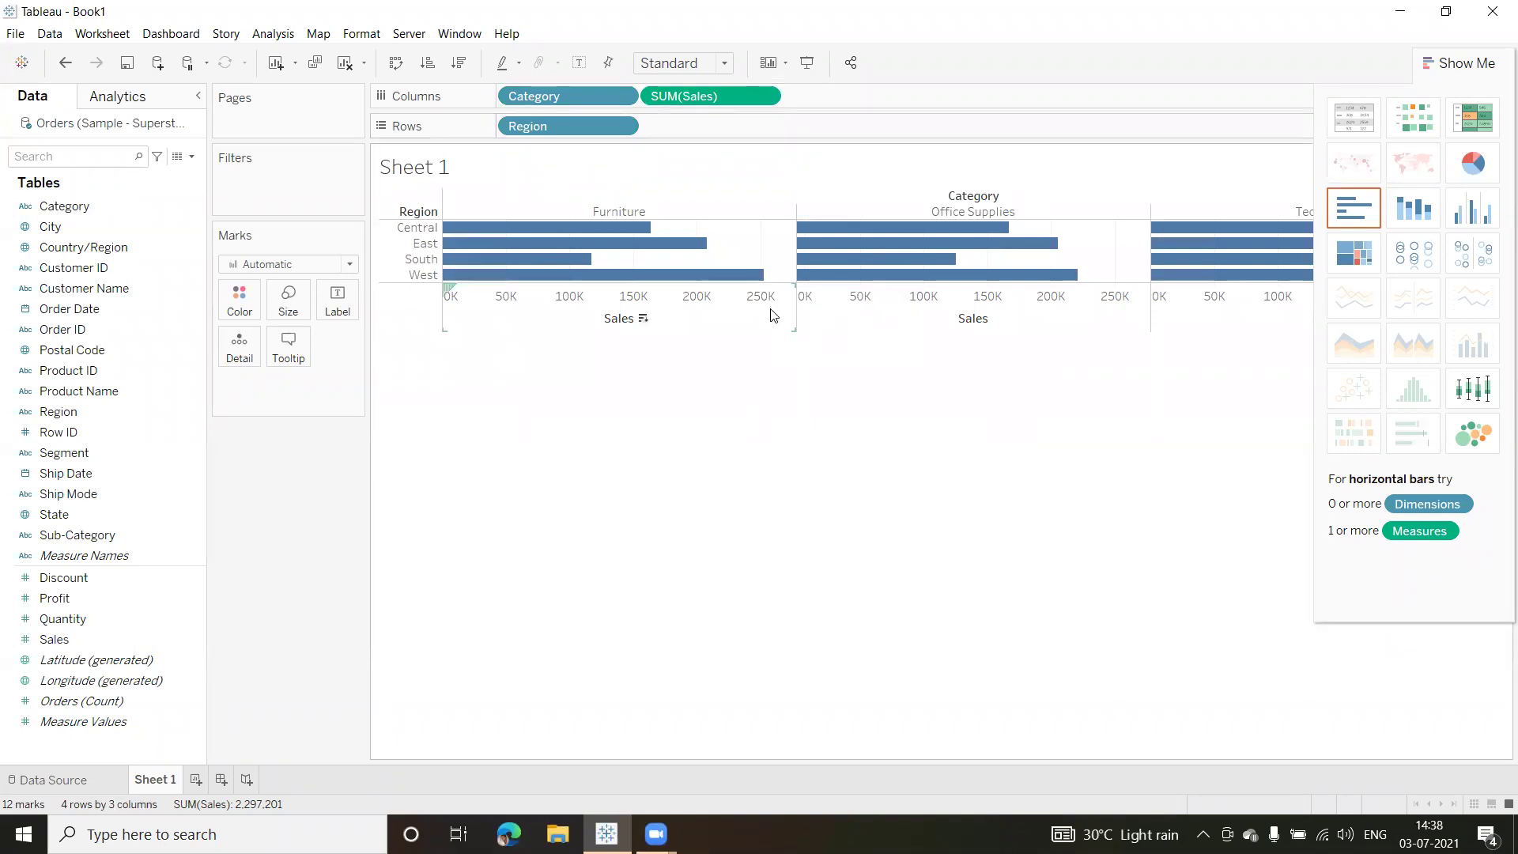
left_click_drag(798, 310, 696, 316)
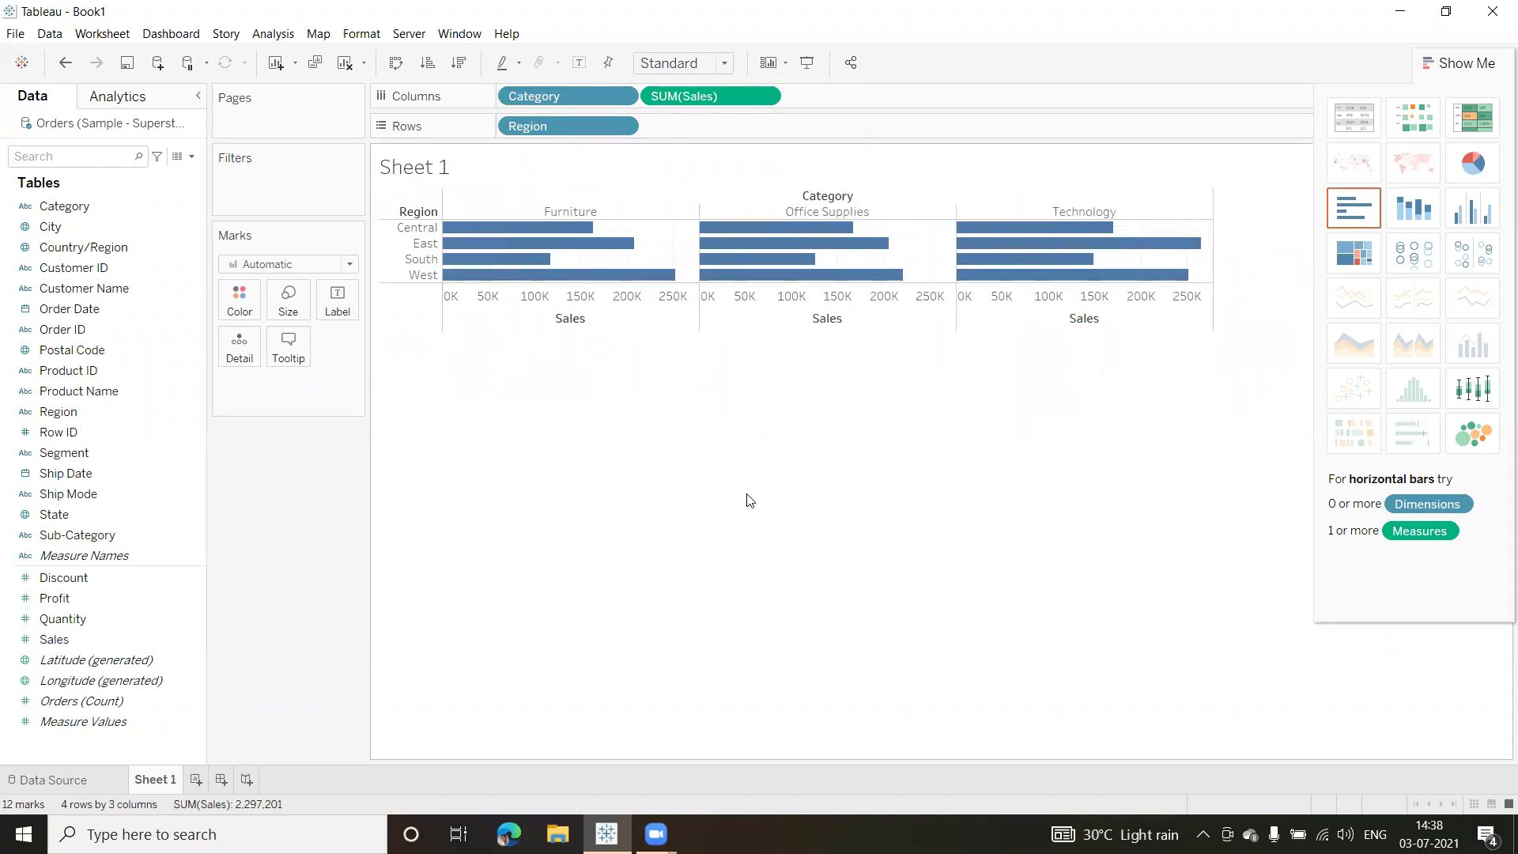